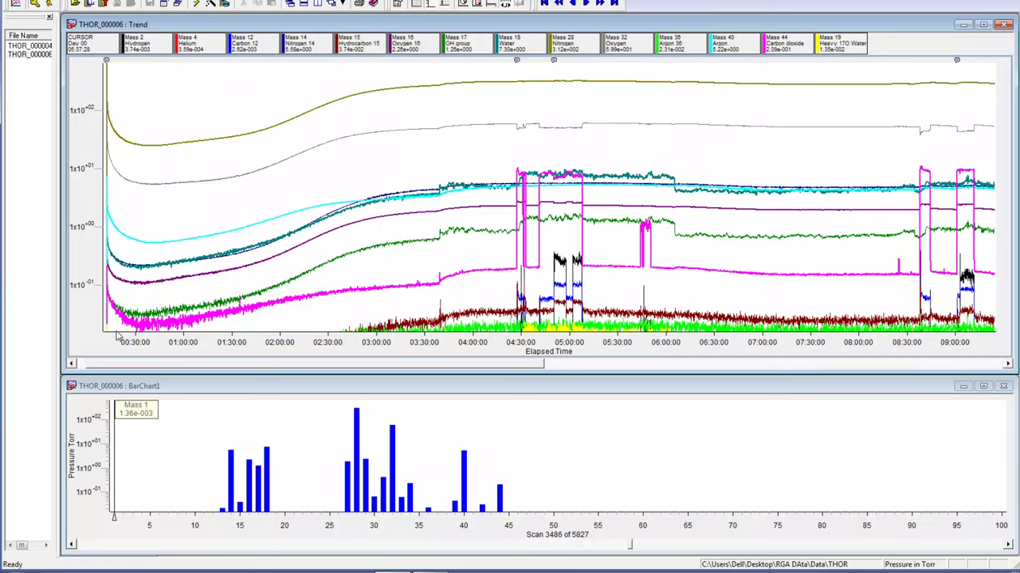
Drag the trend data cursor to about 03:58 so the bar chart shows scan 2465
{"action": "left_click_drag", "start_coordinate": [113, 227], "coordinate": [188, 227]}
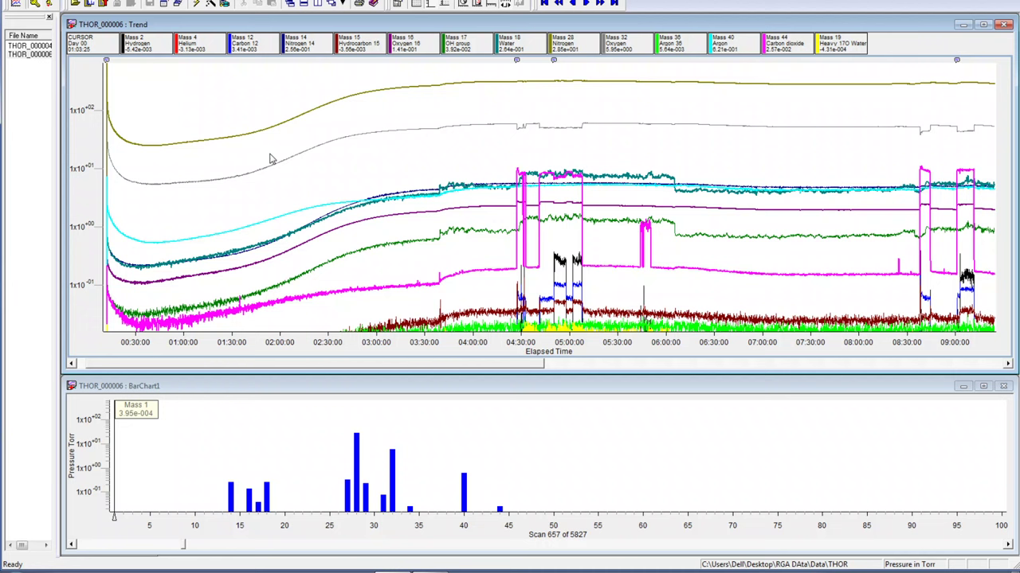
{"action": "left_click", "coordinate": [120, 171]}
{"action": "left_click_drag", "start_coordinate": [123, 171], "coordinate": [471, 198]}
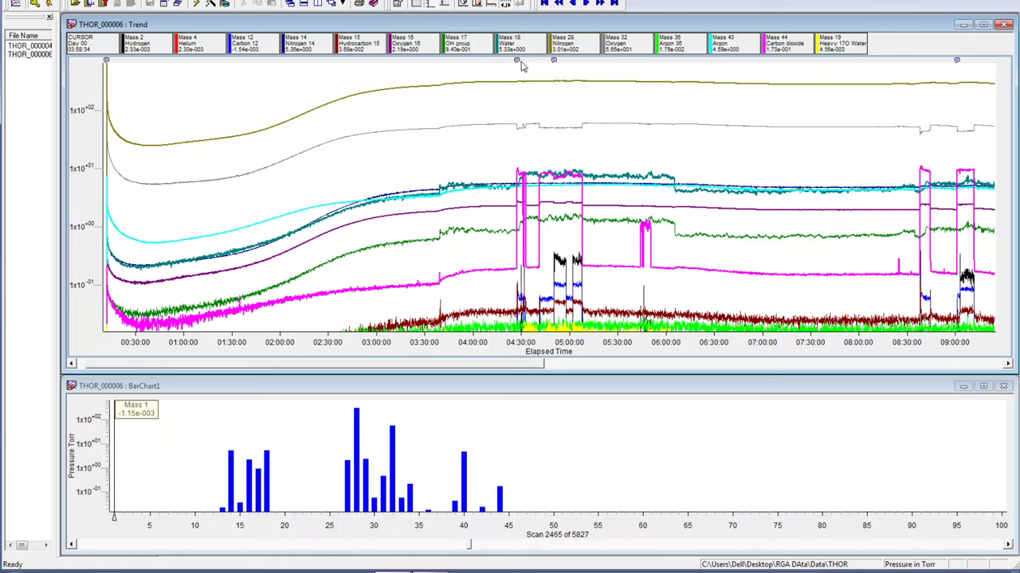
{"action": "mouse_move", "coordinate": [517, 62]}
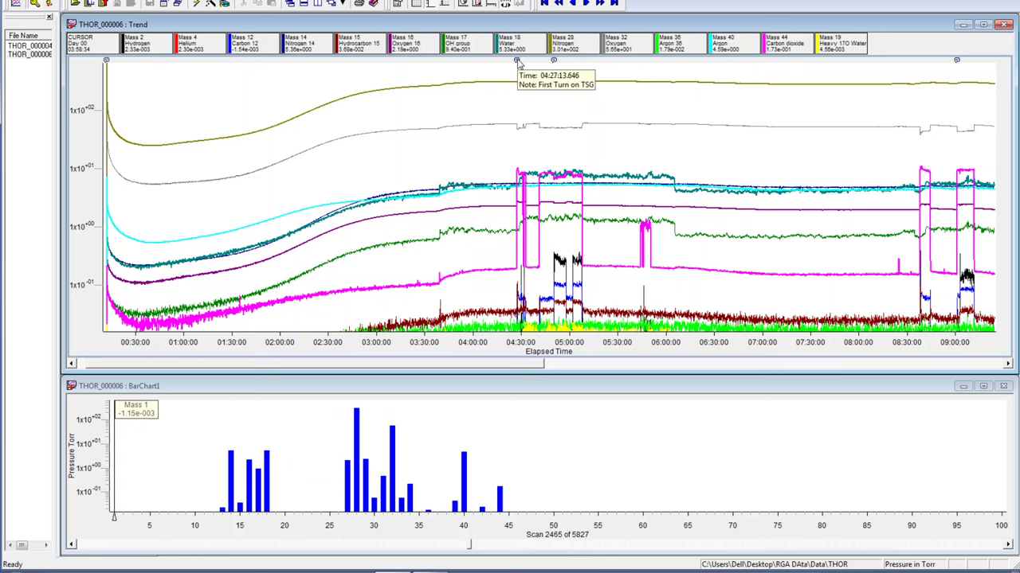
{"action": "mouse_move", "coordinate": [553, 62]}
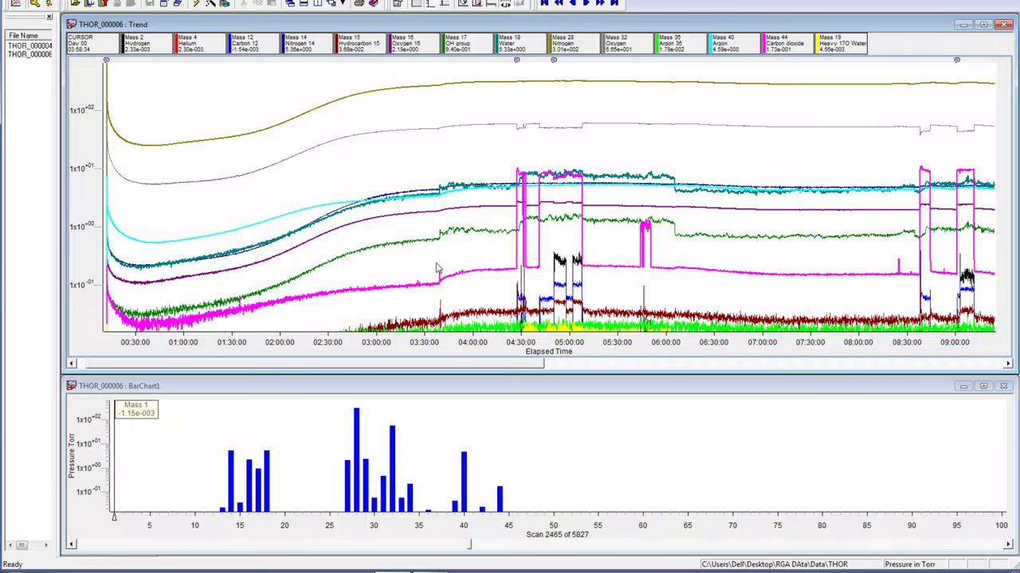
Sweep the trend cursor back and forth between about 03:35 and 04:26, ending near 04:01
{"action": "mouse_move", "coordinate": [431, 177]}
{"action": "left_mouse_down"}
{"action": "mouse_move", "coordinate": [462, 180]}
{"action": "mouse_move", "coordinate": [448, 182]}
{"action": "left_mouse_up"}
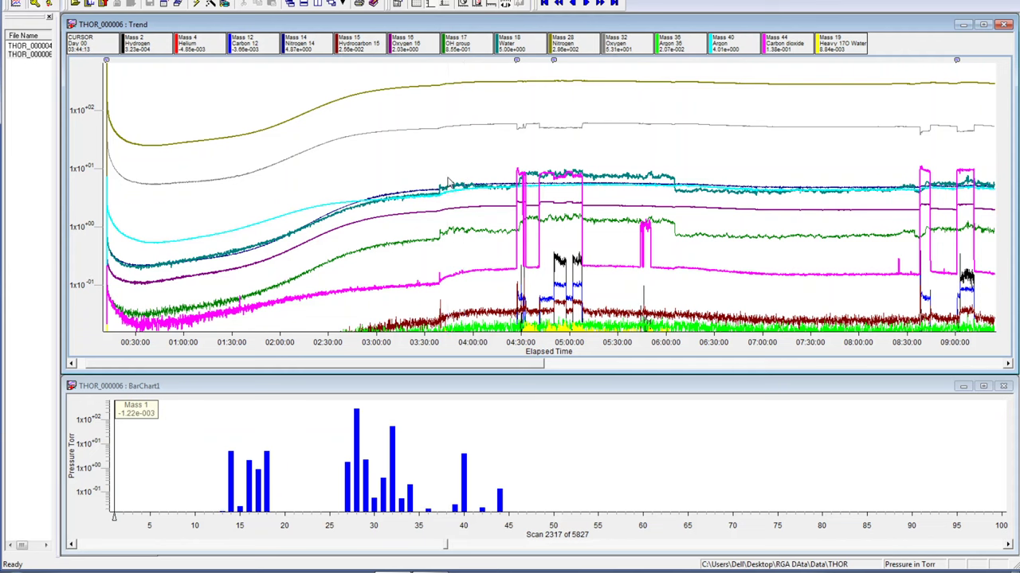
{"action": "left_click_drag", "start_coordinate": [422, 198], "coordinate": [440, 224]}
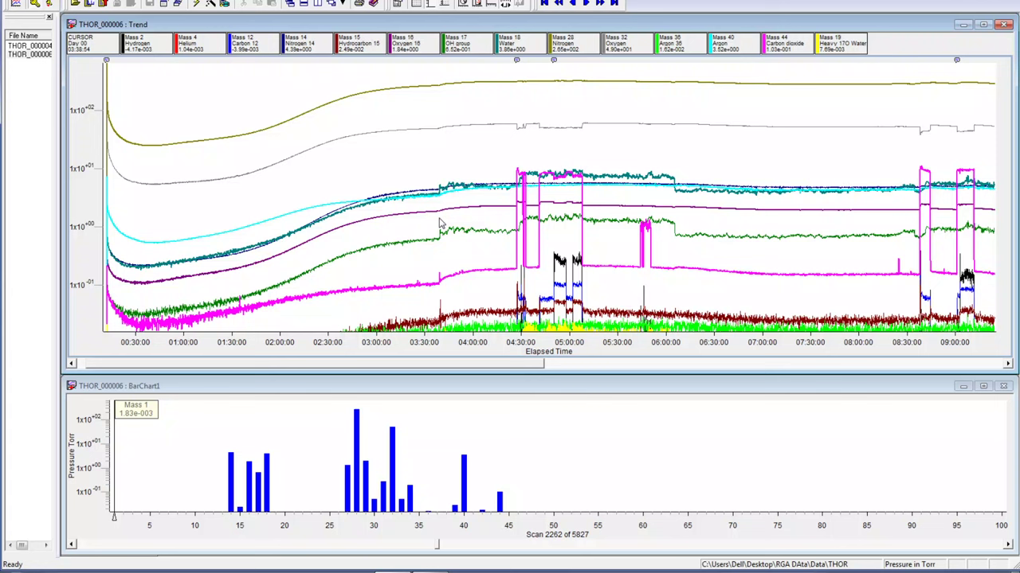
{"action": "left_click_drag", "start_coordinate": [438, 227], "coordinate": [514, 216]}
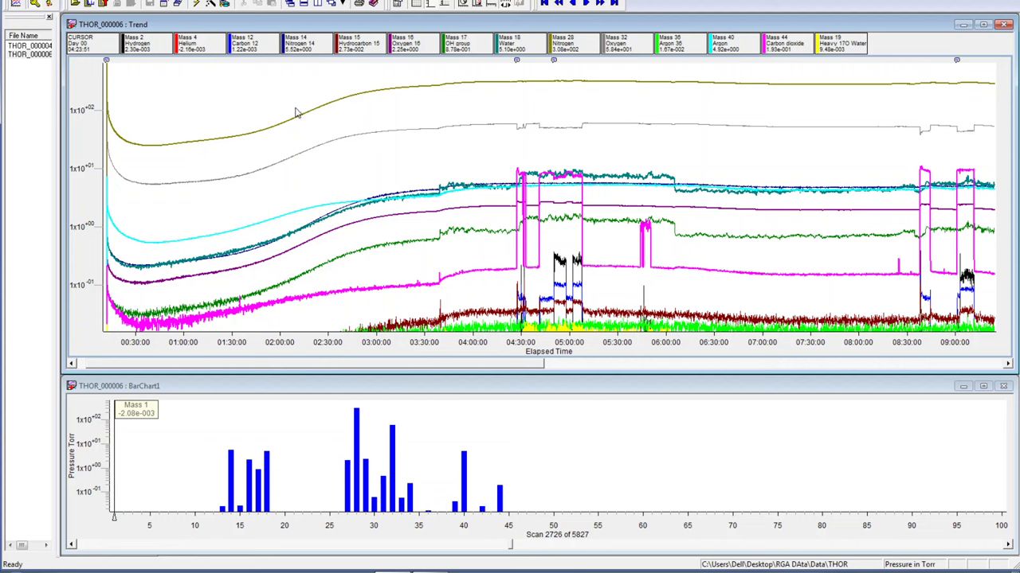
{"action": "left_click", "coordinate": [475, 269]}
Slide the cursor through 04:26 and 04:49 to about 04:55, showing scan 3057's new peaks
{"action": "mouse_move", "coordinate": [474, 269]}
{"action": "left_mouse_down"}
{"action": "mouse_move", "coordinate": [519, 269]}
{"action": "mouse_move", "coordinate": [522, 292]}
{"action": "mouse_move", "coordinate": [538, 293]}
{"action": "left_mouse_up"}
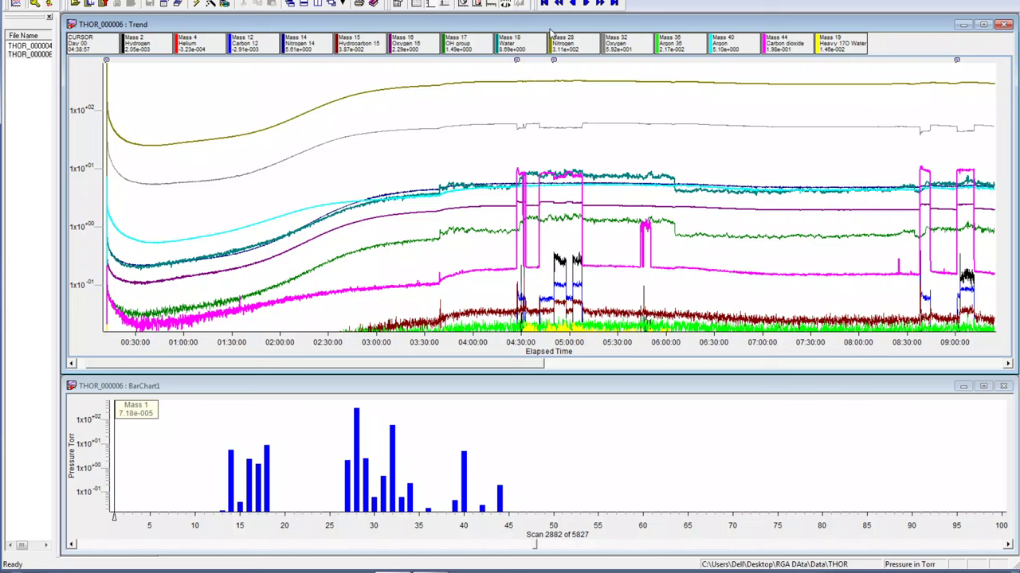
{"action": "left_click_drag", "start_coordinate": [543, 238], "coordinate": [559, 263]}
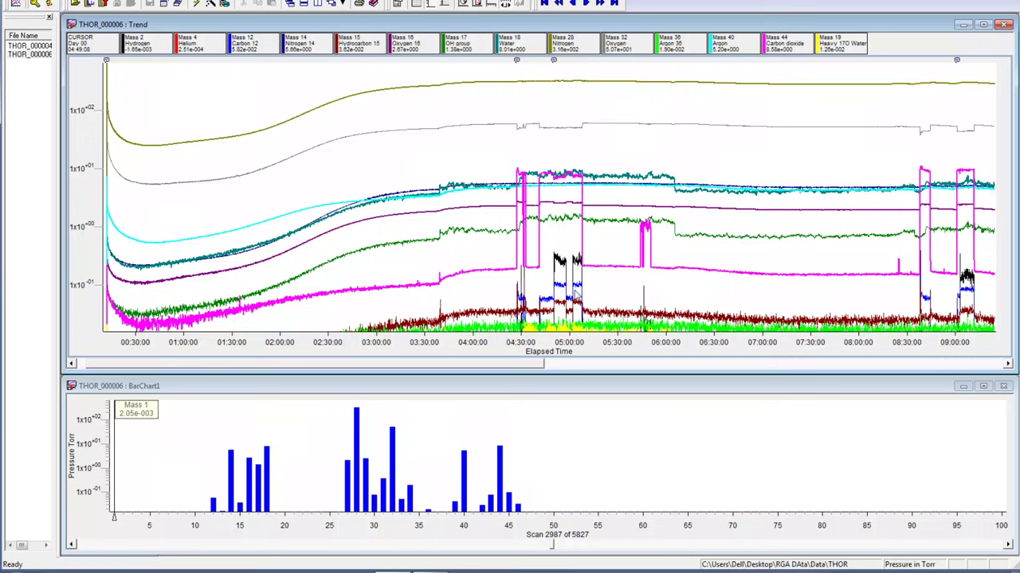
{"action": "left_click_drag", "start_coordinate": [558, 280], "coordinate": [566, 296]}
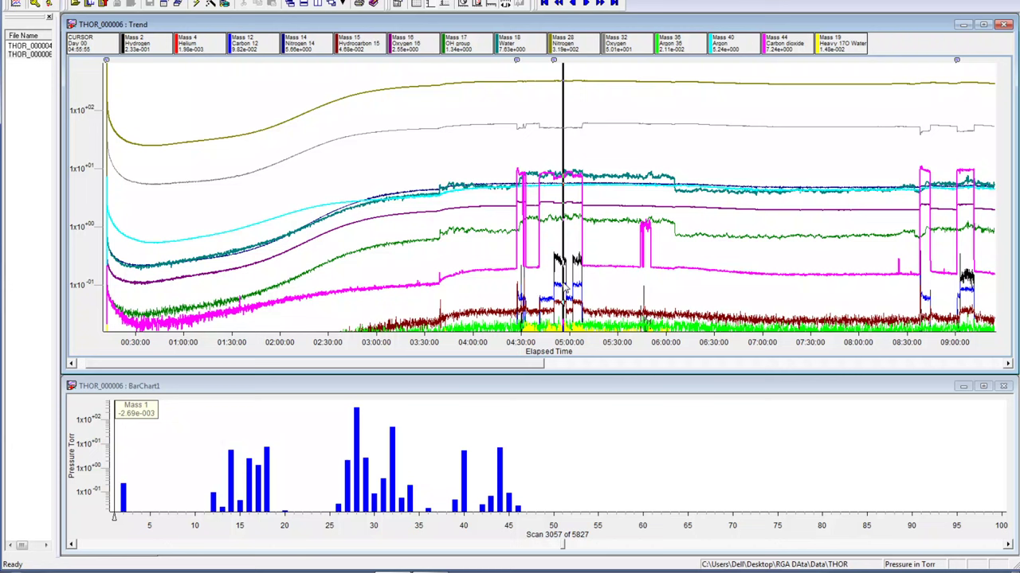
Compare spectra at cursor positions 04:52, 04:57 and 04:53, leaving the bar chart at scan 3077
{"action": "left_click_drag", "start_coordinate": [563, 289], "coordinate": [564, 289]}
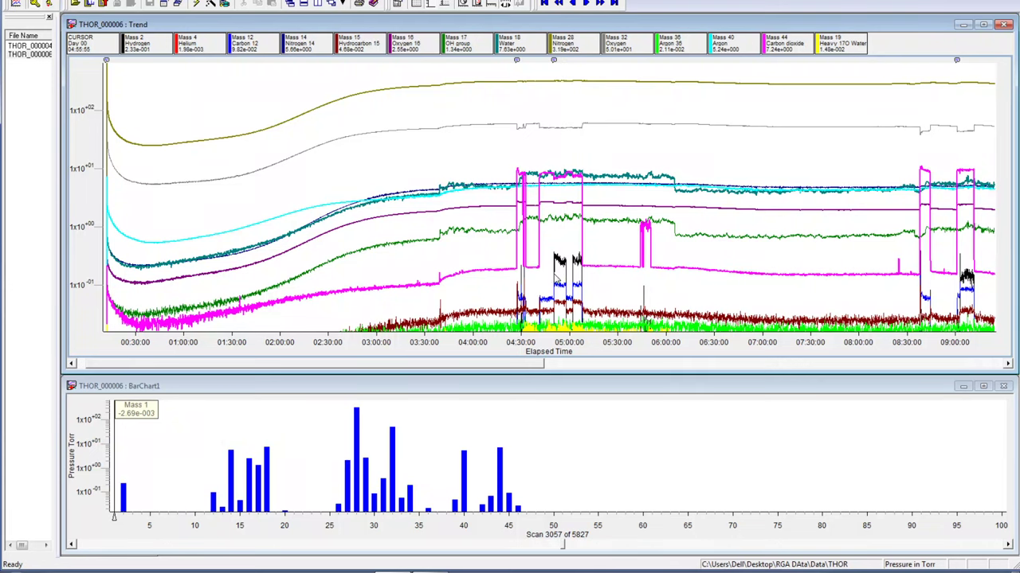
{"action": "left_click", "coordinate": [557, 277]}
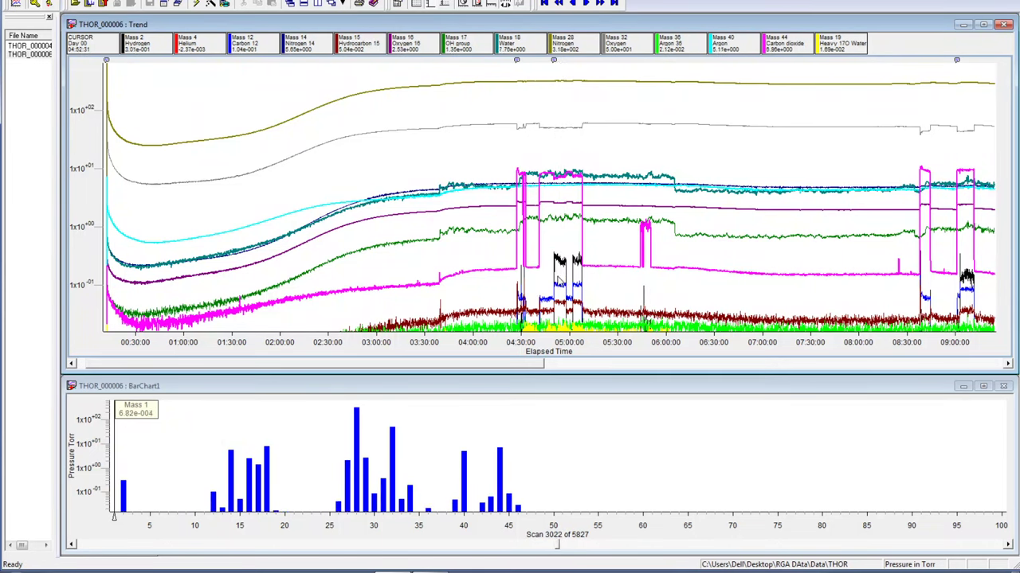
{"action": "left_click", "coordinate": [565, 280]}
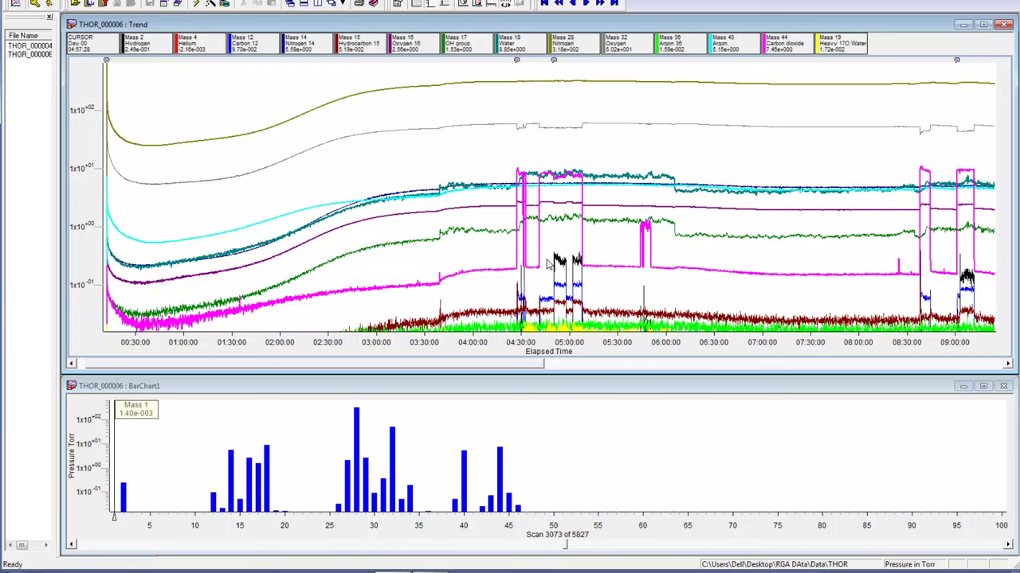
{"action": "left_click", "coordinate": [560, 271]}
{"action": "left_click_drag", "start_coordinate": [560, 272], "coordinate": [561, 273]}
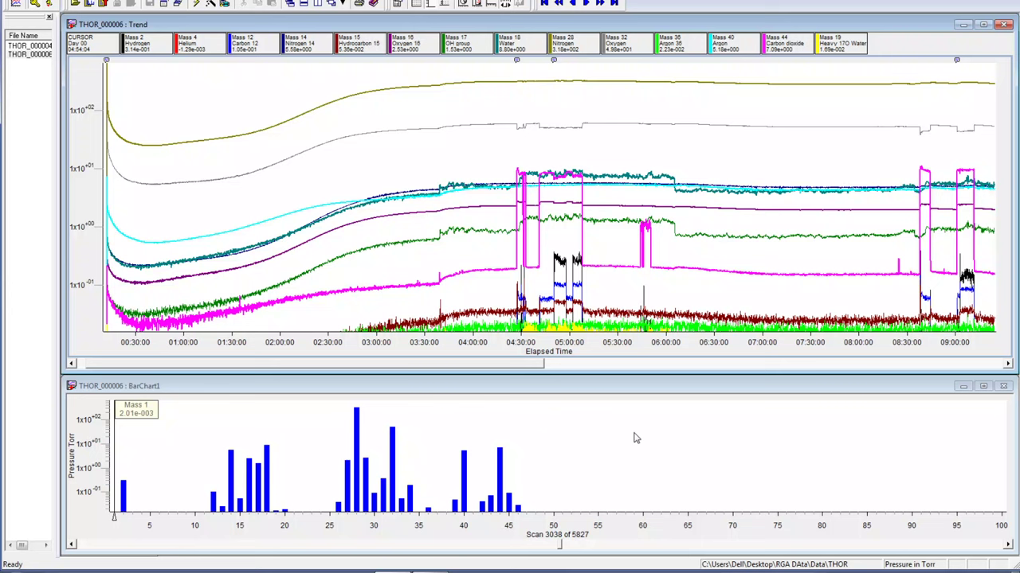
{"action": "left_click", "coordinate": [690, 497]}
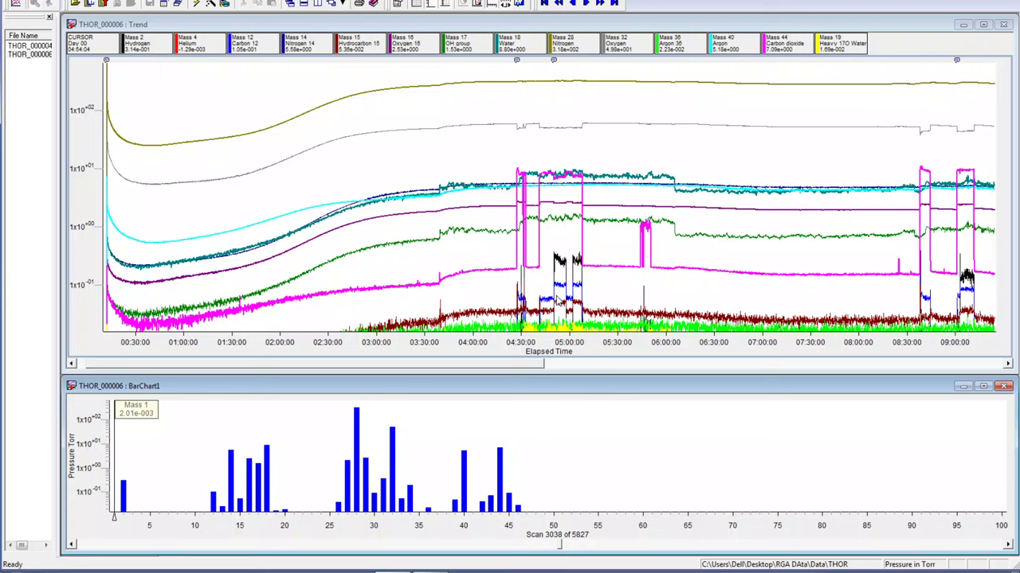
{"action": "mouse_move", "coordinate": [578, 291]}
{"action": "left_mouse_down"}
{"action": "mouse_move", "coordinate": [900, 290]}
{"action": "mouse_move", "coordinate": [548, 294]}
{"action": "mouse_move", "coordinate": [520, 280]}
{"action": "mouse_move", "coordinate": [577, 280]}
{"action": "mouse_move", "coordinate": [567, 281]}
{"action": "left_mouse_up"}
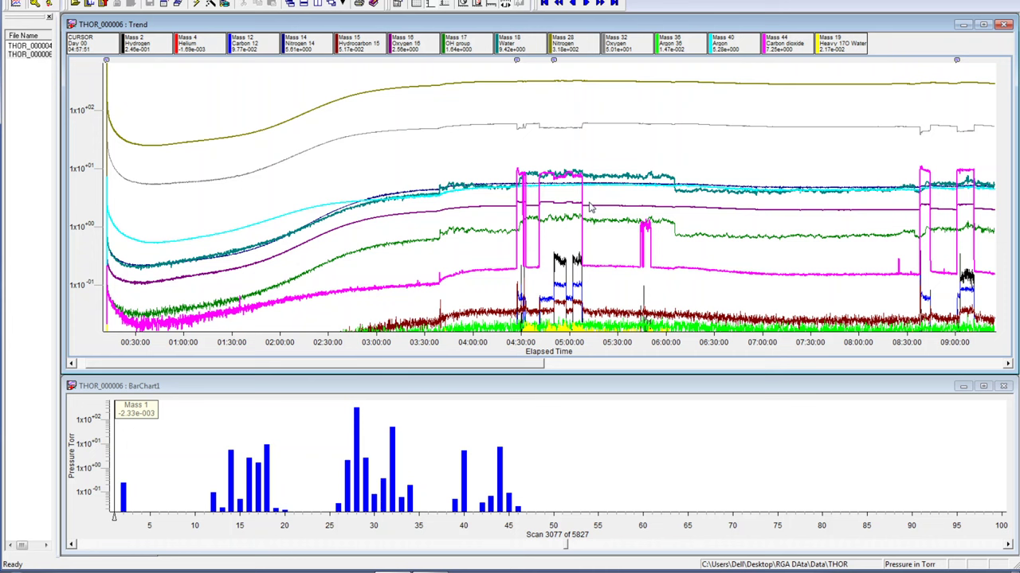
Move the trend cursor through 04:51, 05:40 and 08:38, then back to about 05:47
{"action": "left_click_drag", "start_coordinate": [564, 207], "coordinate": [561, 228]}
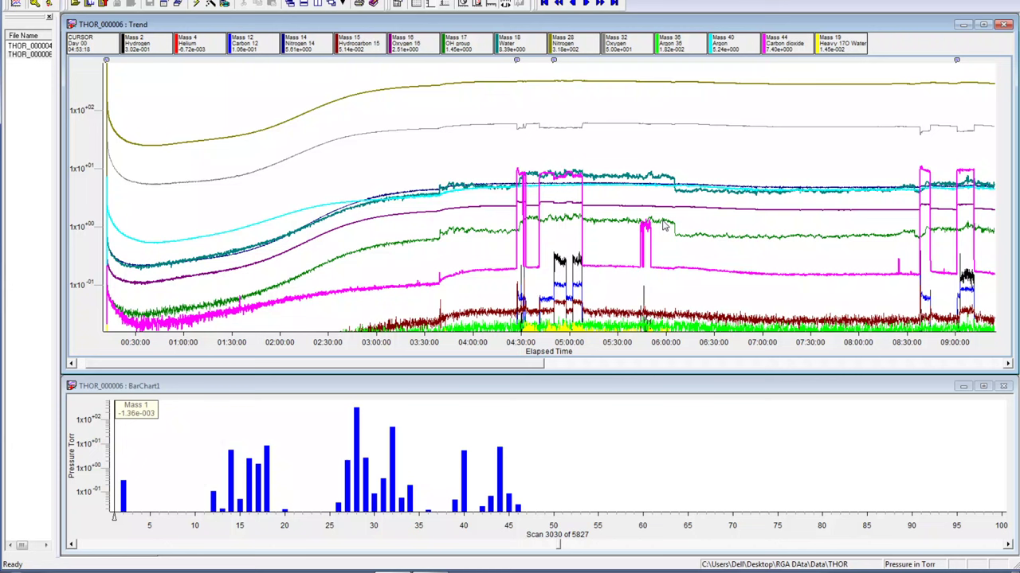
{"action": "left_click_drag", "start_coordinate": [571, 212], "coordinate": [929, 245]}
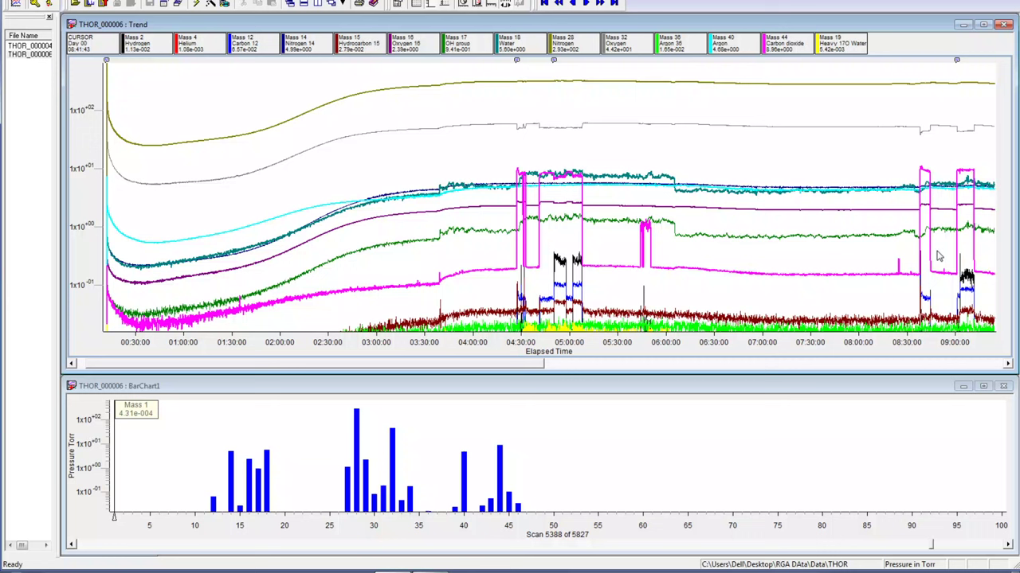
{"action": "left_click_drag", "start_coordinate": [923, 267], "coordinate": [928, 263]}
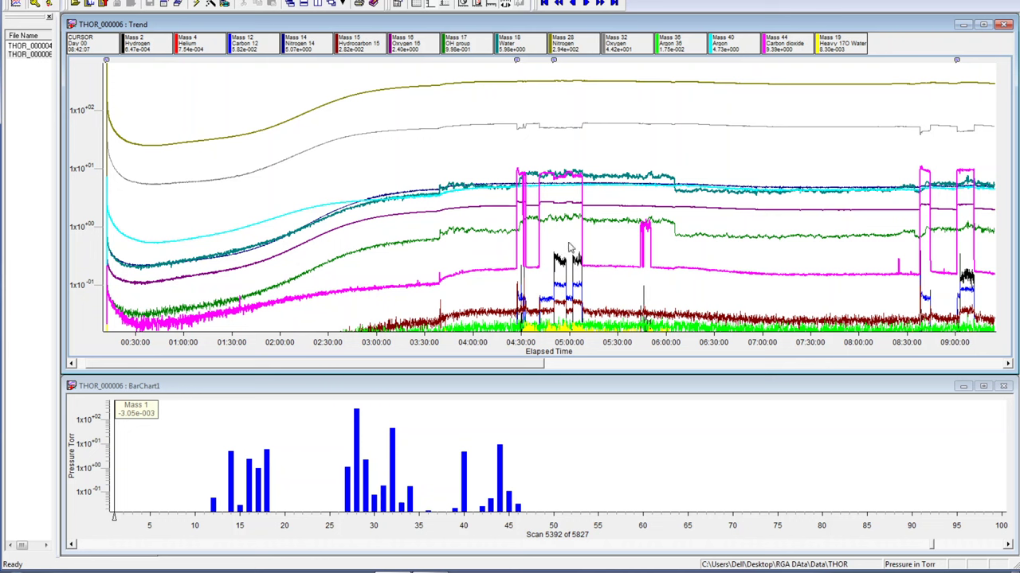
{"action": "left_click", "coordinate": [645, 231]}
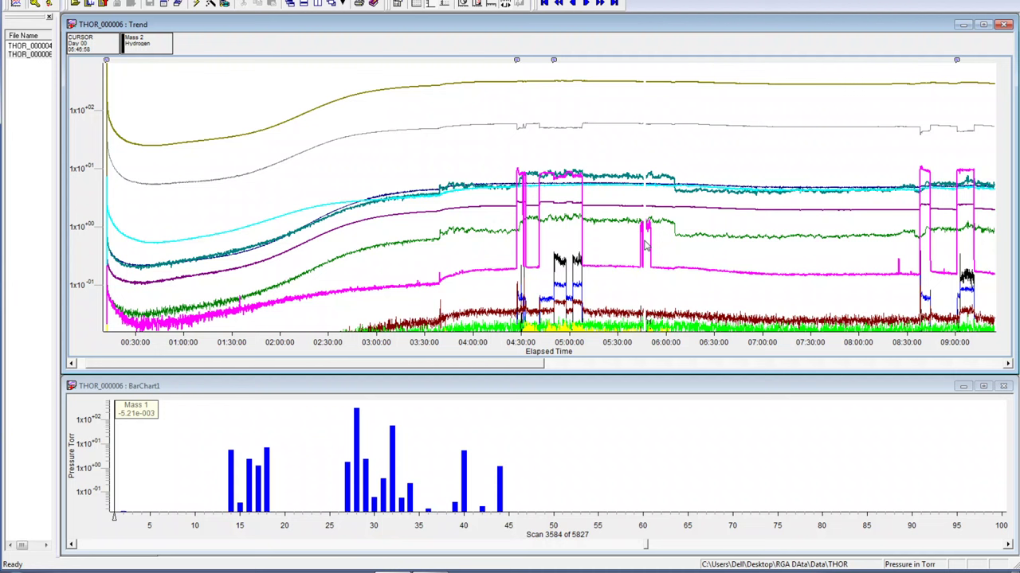
{"action": "left_click_drag", "start_coordinate": [650, 249], "coordinate": [649, 217]}
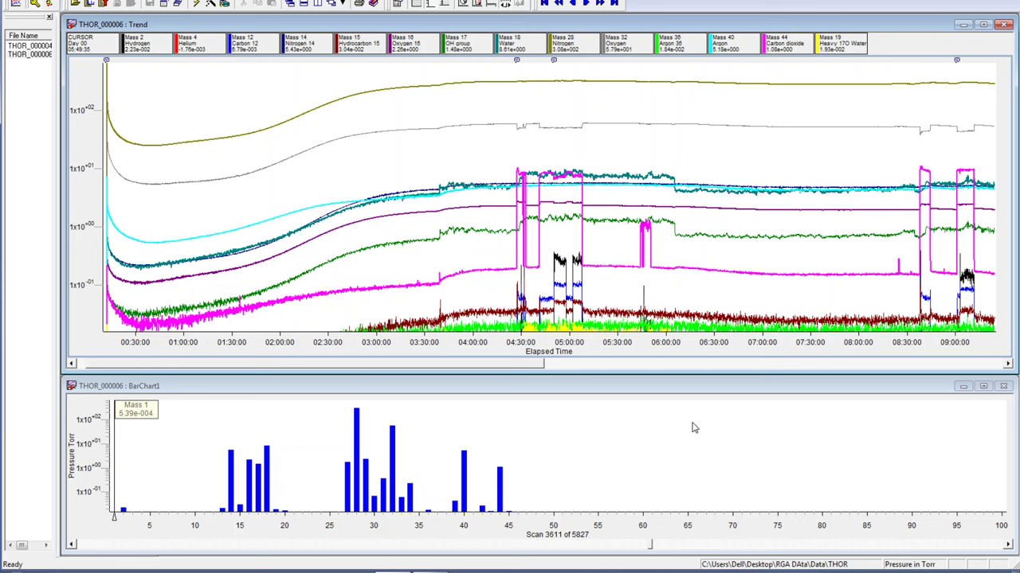
Inspect spectra at 08:42, 09:04 and 09:07, then return the cursor to about 04:37 (scan 2863)
{"action": "left_click", "coordinate": [926, 271]}
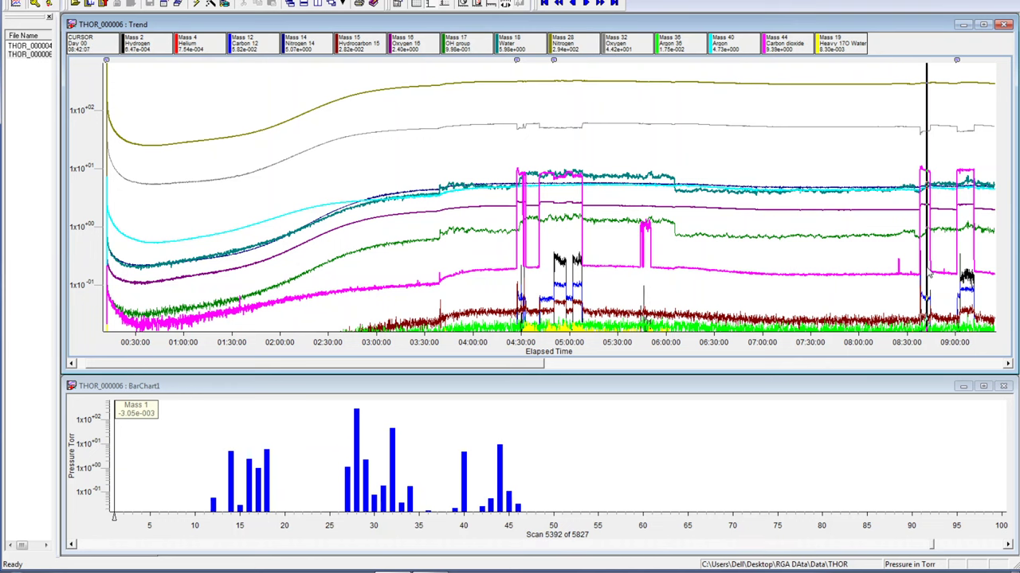
{"action": "key", "text": "Left"}
{"action": "key", "text": "Left"}
{"action": "key", "text": "Left"}
{"action": "key", "text": "Left"}
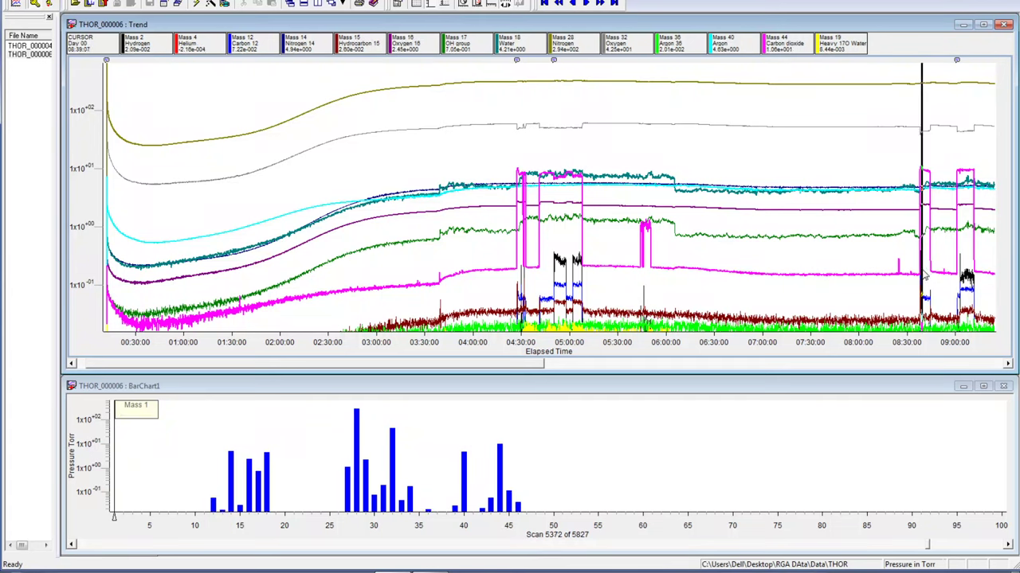
{"action": "left_click", "coordinate": [961, 272]}
{"action": "left_click_drag", "start_coordinate": [961, 273], "coordinate": [965, 276]}
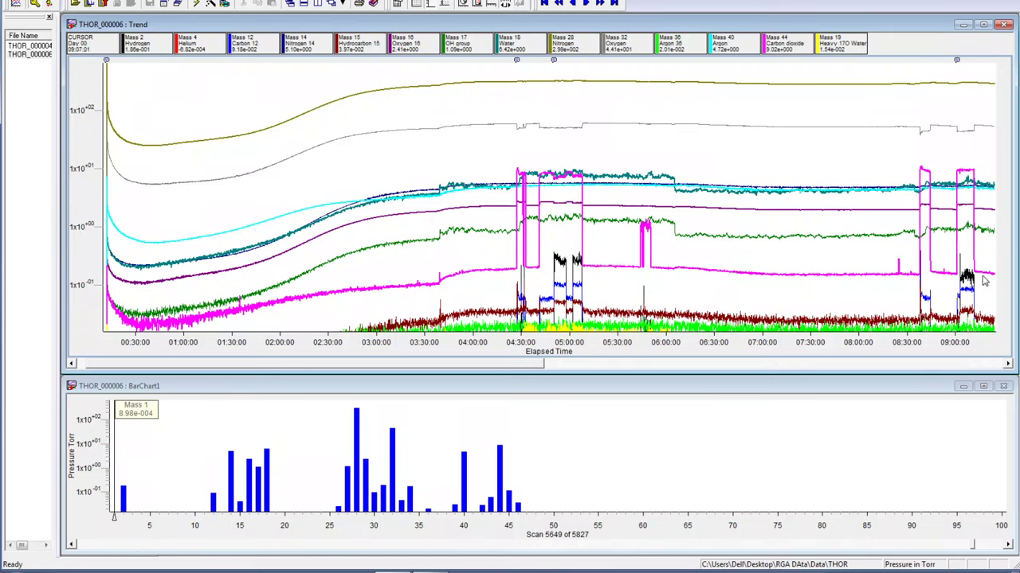
{"action": "left_click_drag", "start_coordinate": [965, 275], "coordinate": [533, 288]}
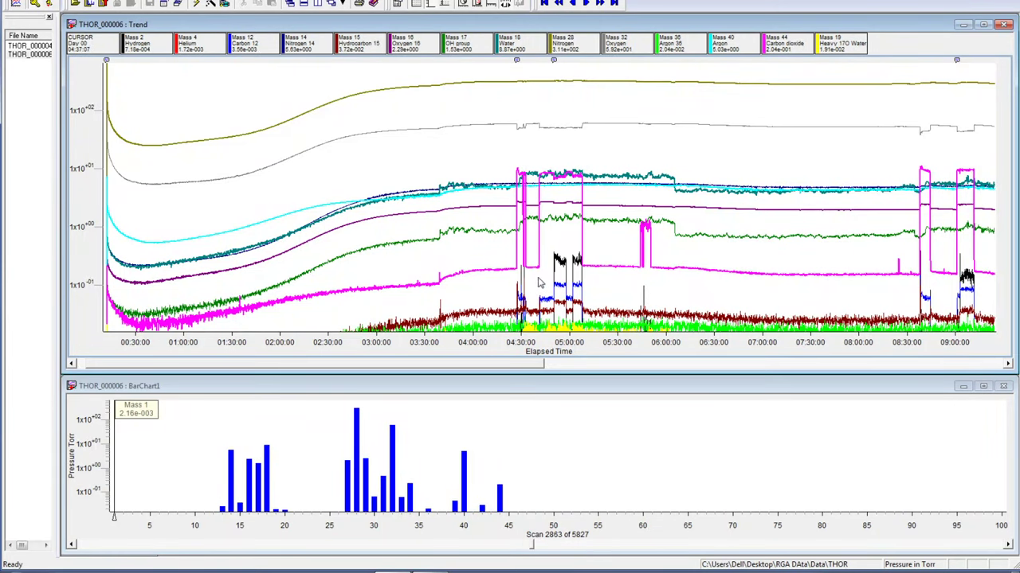
In the trend properties wizard, reach the time axis and legend page and apply a 1h15m elapsed span
{"action": "double_click", "coordinate": [705, 194]}
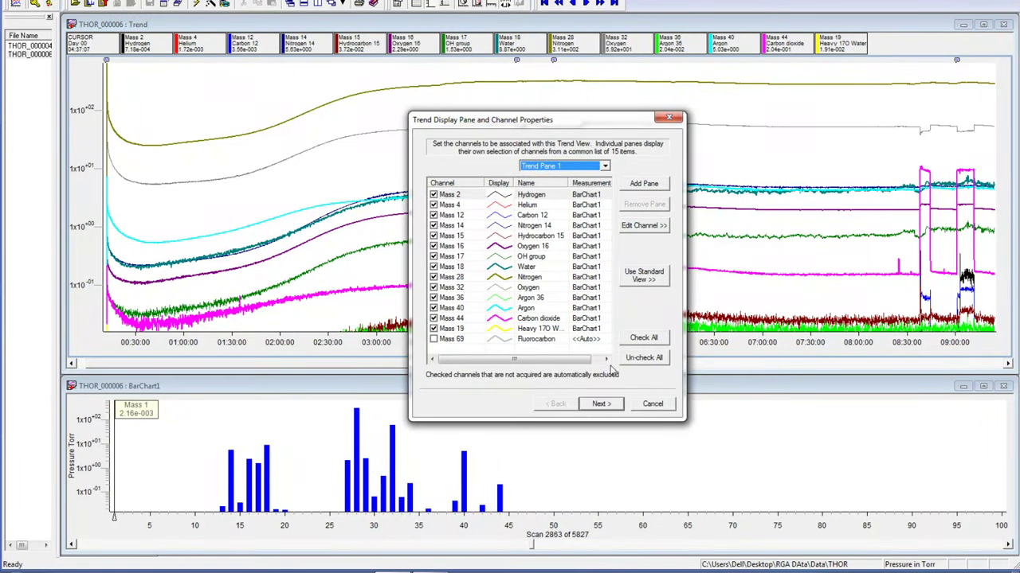
{"action": "left_click", "coordinate": [599, 404]}
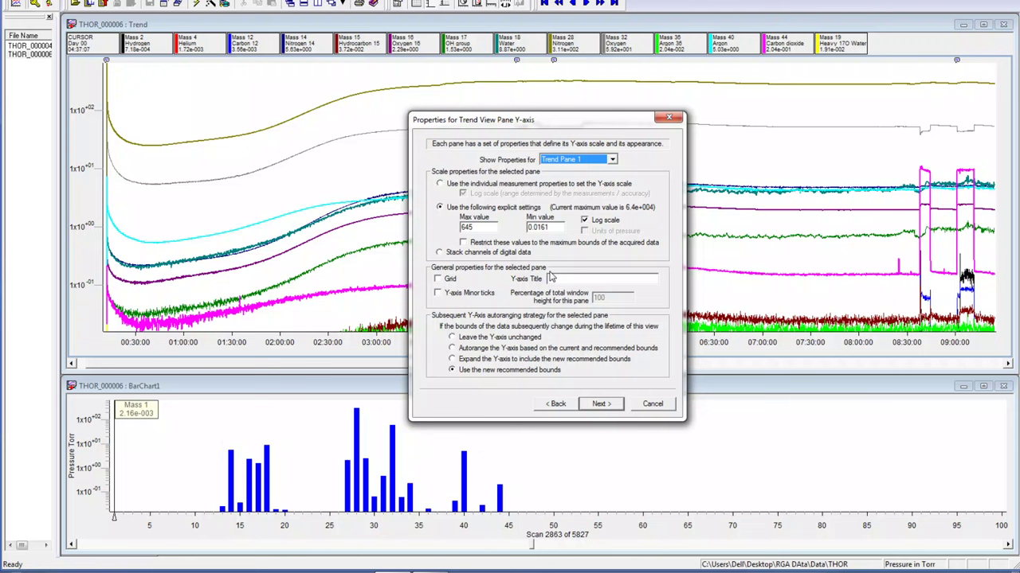
{"action": "left_click", "coordinate": [602, 404]}
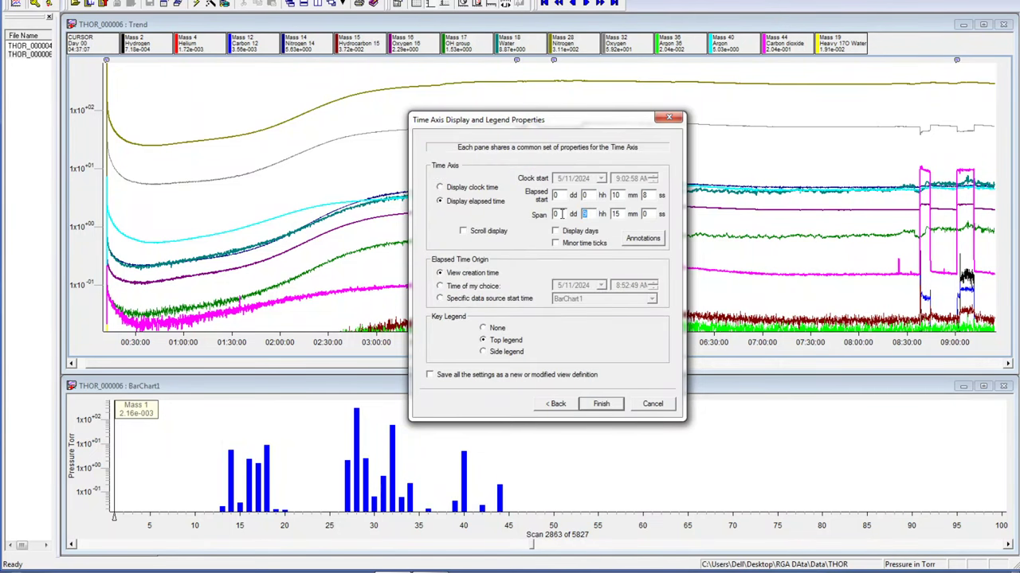
{"action": "key", "text": "Return"}
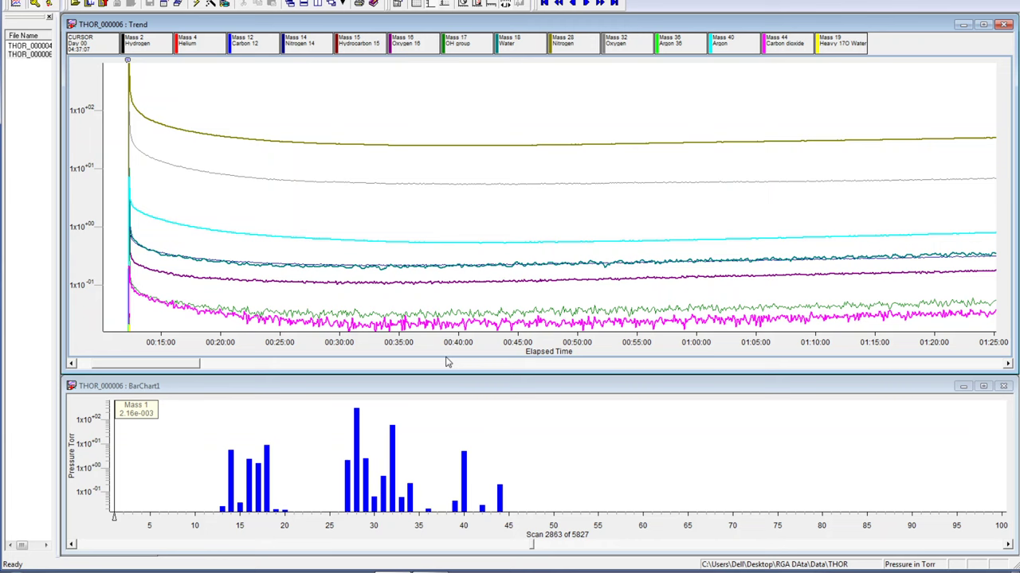
Scroll the trend to the 04:15–05:25 range and set the cursor near 04:26:57
{"action": "left_click_drag", "start_coordinate": [191, 363], "coordinate": [541, 388]}
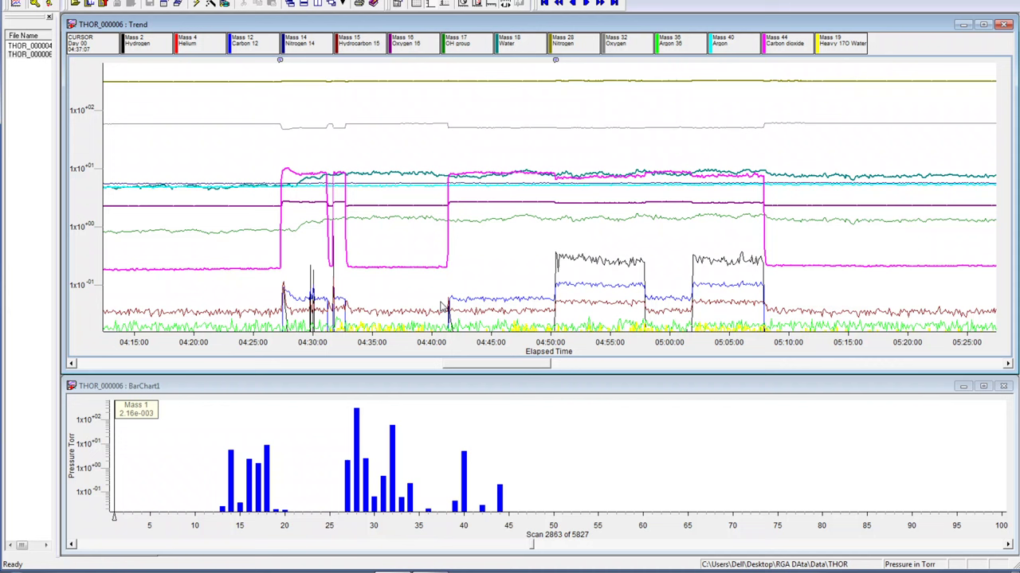
{"action": "left_click_drag", "start_coordinate": [256, 269], "coordinate": [281, 271]}
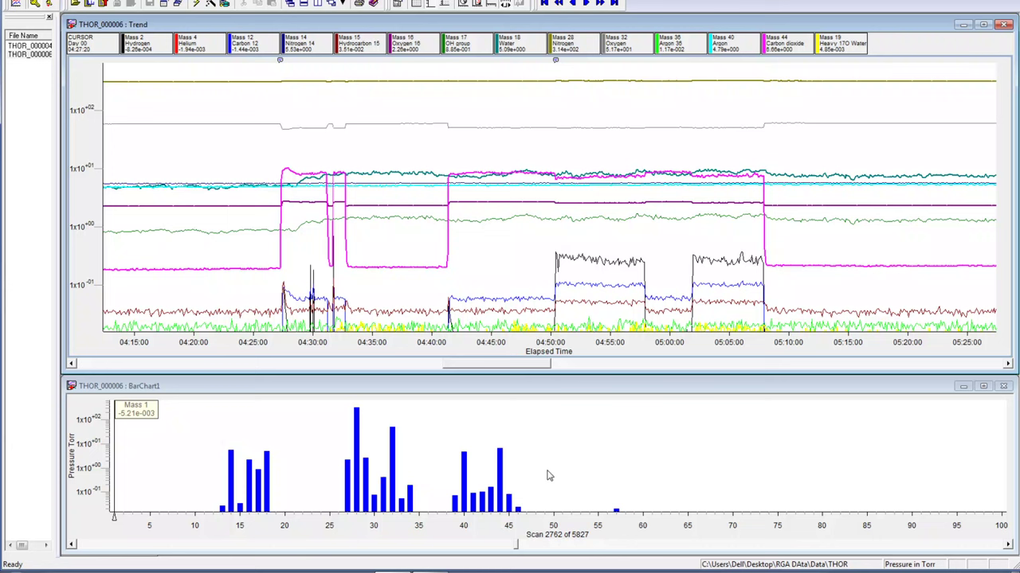
Drag the trend cursor from about 04:28 to 04:31:12, bringing the bar chart to scan 2802
{"action": "left_click", "coordinate": [292, 236]}
{"action": "left_click_drag", "start_coordinate": [292, 236], "coordinate": [329, 237]}
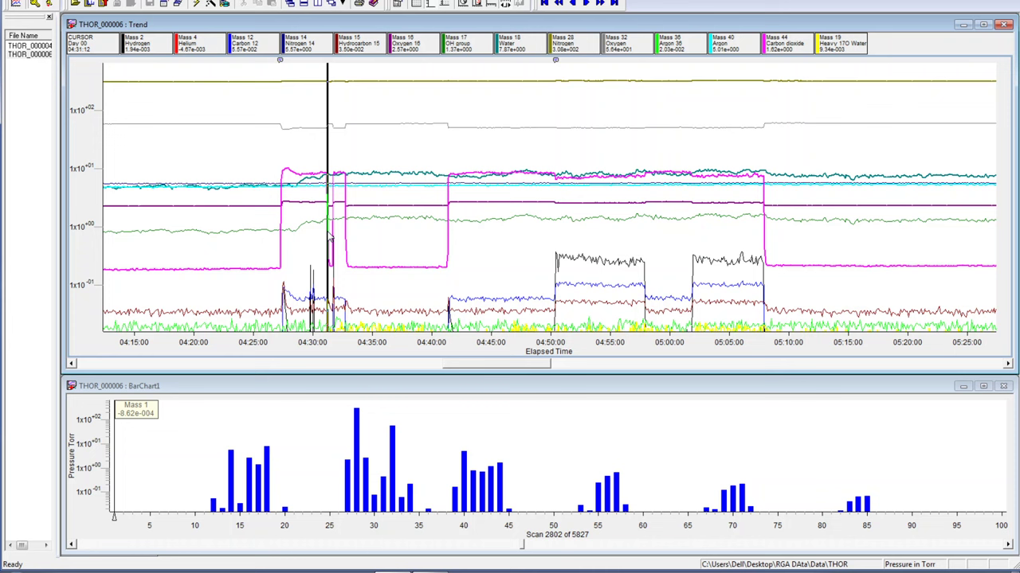
Scroll the trend to 04:55–06:10, place the cursor near 05:48, and set the bar chart to scan 3780
{"action": "left_click_drag", "start_coordinate": [329, 236], "coordinate": [333, 239]}
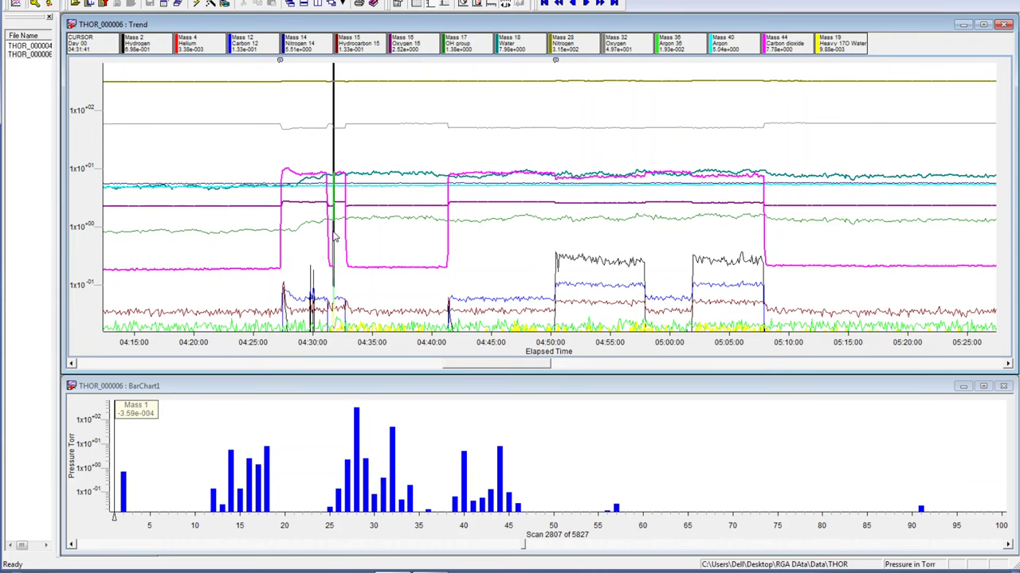
{"action": "mouse_move", "coordinate": [334, 237]}
{"action": "left_mouse_down"}
{"action": "mouse_move", "coordinate": [504, 227]}
{"action": "mouse_move", "coordinate": [574, 243]}
{"action": "mouse_move", "coordinate": [531, 228]}
{"action": "mouse_move", "coordinate": [567, 226]}
{"action": "mouse_move", "coordinate": [693, 236]}
{"action": "mouse_move", "coordinate": [644, 262]}
{"action": "mouse_move", "coordinate": [694, 264]}
{"action": "mouse_move", "coordinate": [565, 265]}
{"action": "mouse_move", "coordinate": [770, 281]}
{"action": "left_mouse_up"}
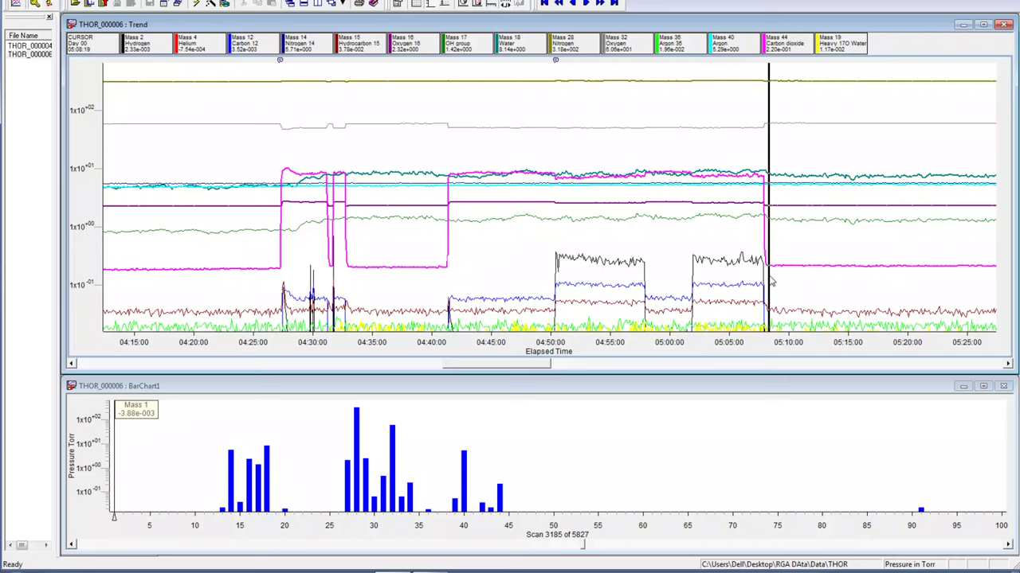
{"action": "scroll", "coordinate": [662, 296], "scroll_direction": "down", "scroll_amount": 10}
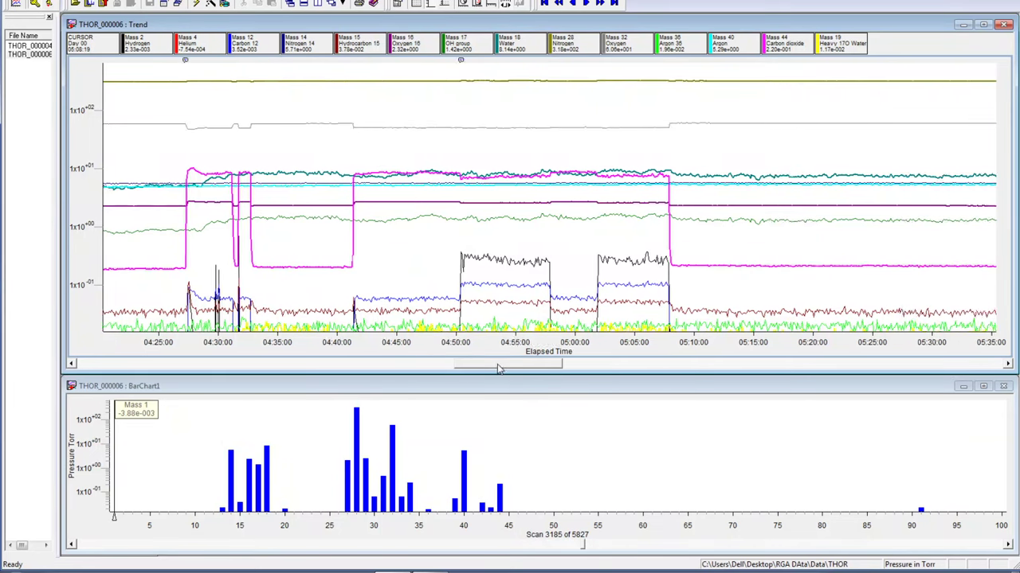
{"action": "left_click_drag", "start_coordinate": [662, 293], "coordinate": [719, 322]}
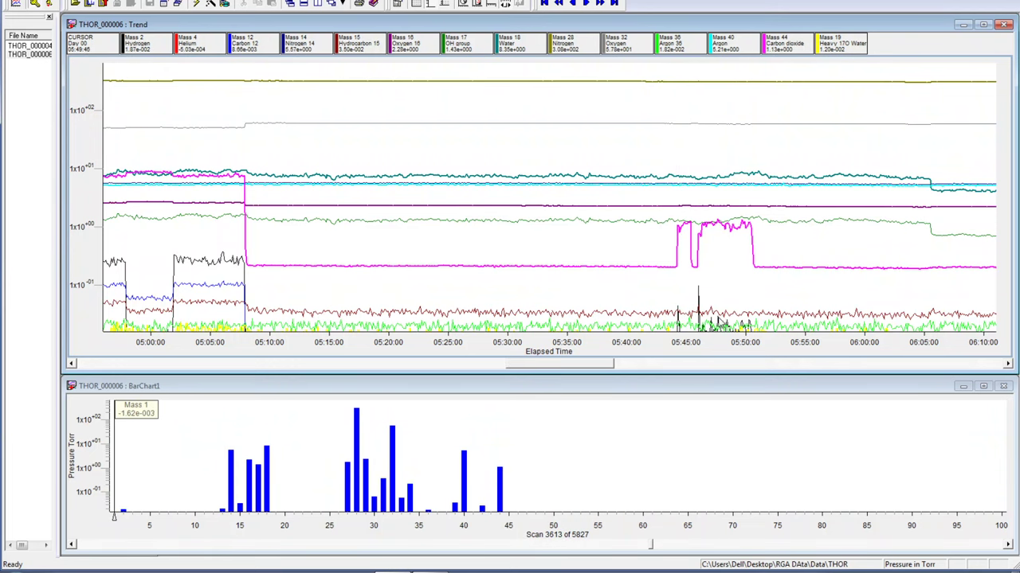
{"action": "mouse_move", "coordinate": [712, 278]}
{"action": "left_mouse_down"}
{"action": "mouse_move", "coordinate": [745, 279]}
{"action": "mouse_move", "coordinate": [702, 282]}
{"action": "left_mouse_up"}
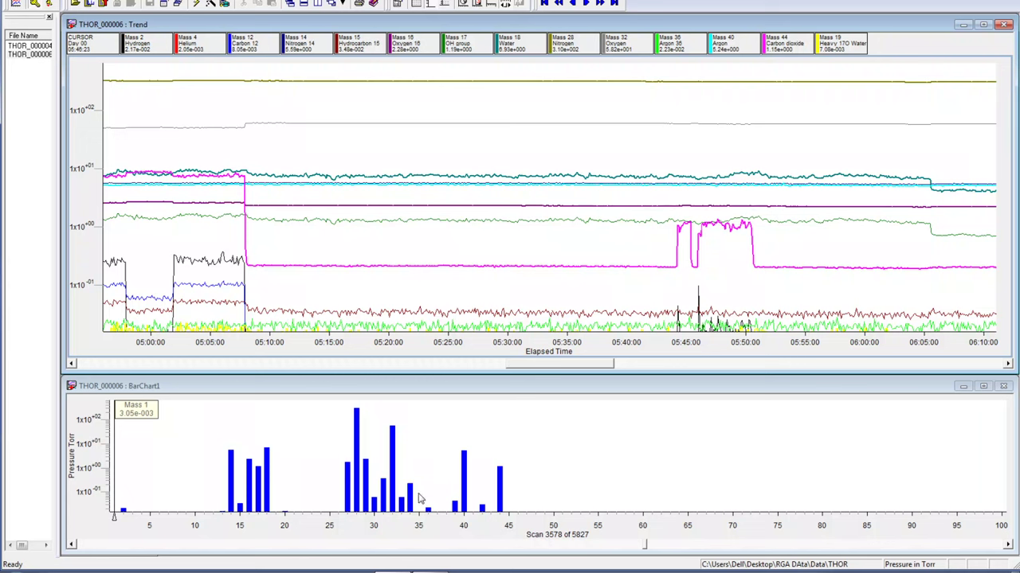
{"action": "left_click_drag", "start_coordinate": [646, 545], "coordinate": [678, 548]}
{"action": "left_click", "coordinate": [646, 369]}
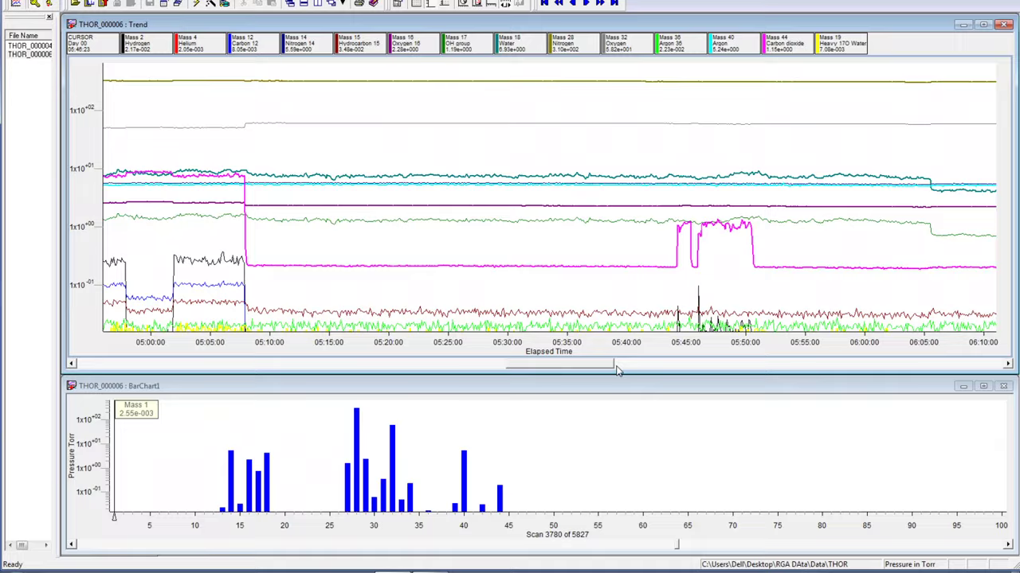
Scroll to 08:00–09:10 and move the cursor from 08:38 to 08:43, then scroll back to the start
{"action": "left_click_drag", "start_coordinate": [614, 368], "coordinate": [864, 367]}
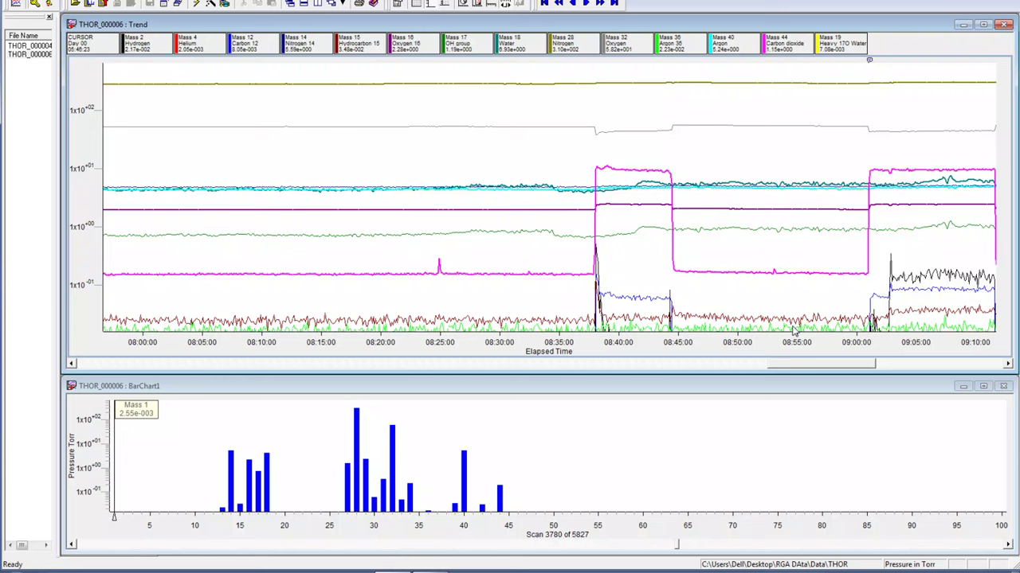
{"action": "left_click", "coordinate": [598, 244]}
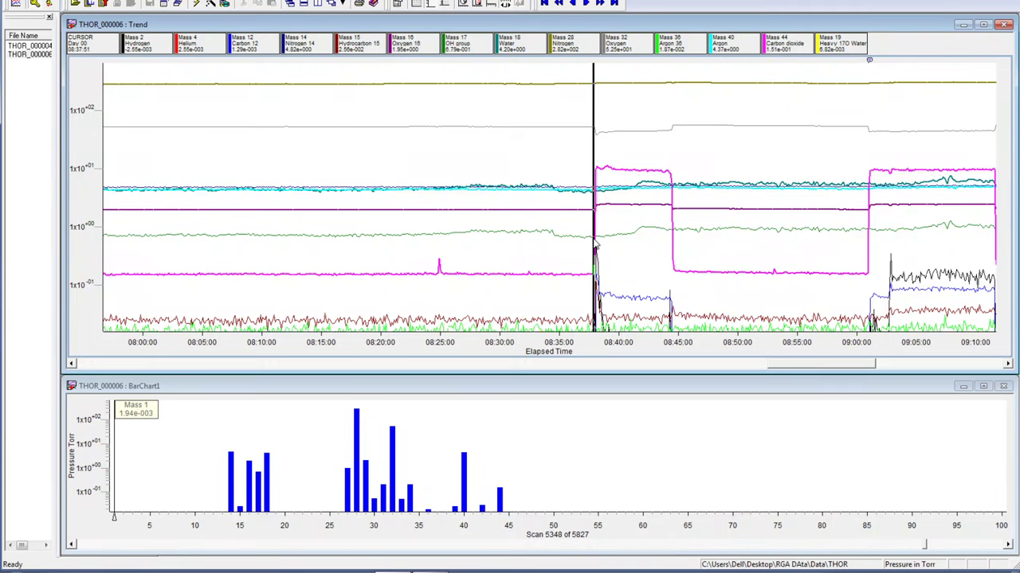
{"action": "left_click_drag", "start_coordinate": [596, 245], "coordinate": [962, 263]}
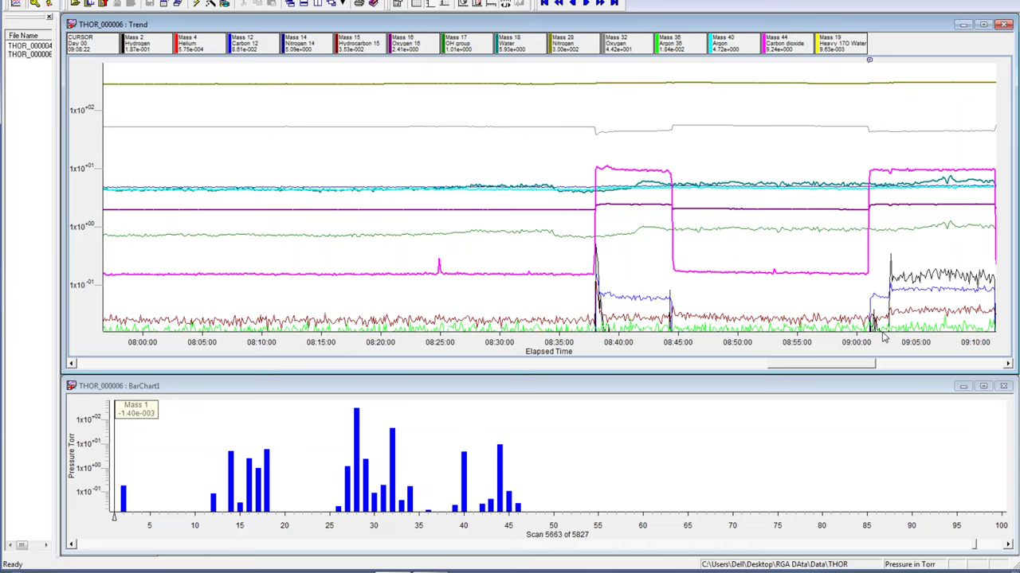
{"action": "left_click_drag", "start_coordinate": [831, 364], "coordinate": [162, 365]}
{"action": "left_click_drag", "start_coordinate": [125, 250], "coordinate": [643, 253]}
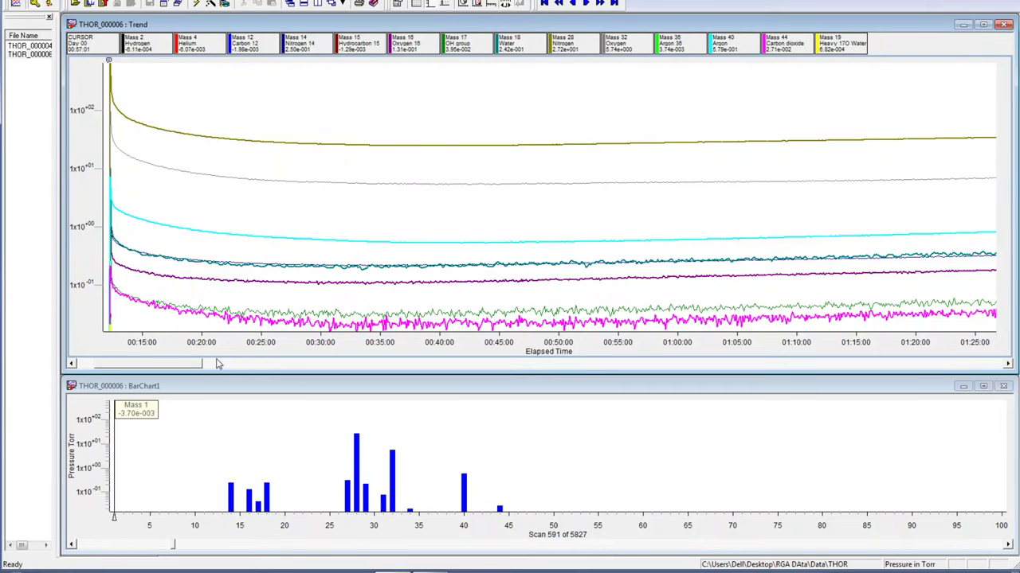
Scroll the trend forward, moving the cursor to about 03:33 and then 04:01
{"action": "left_click_drag", "start_coordinate": [213, 364], "coordinate": [446, 368]}
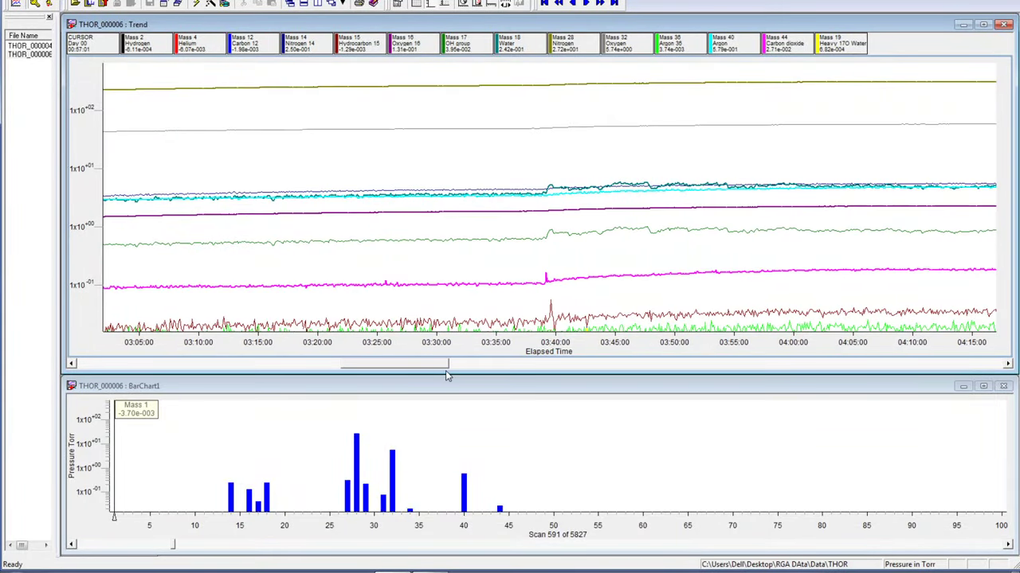
{"action": "left_click_drag", "start_coordinate": [217, 206], "coordinate": [487, 215]}
{"action": "left_click_drag", "start_coordinate": [422, 366], "coordinate": [463, 366]}
{"action": "left_click_drag", "start_coordinate": [194, 188], "coordinate": [665, 205]}
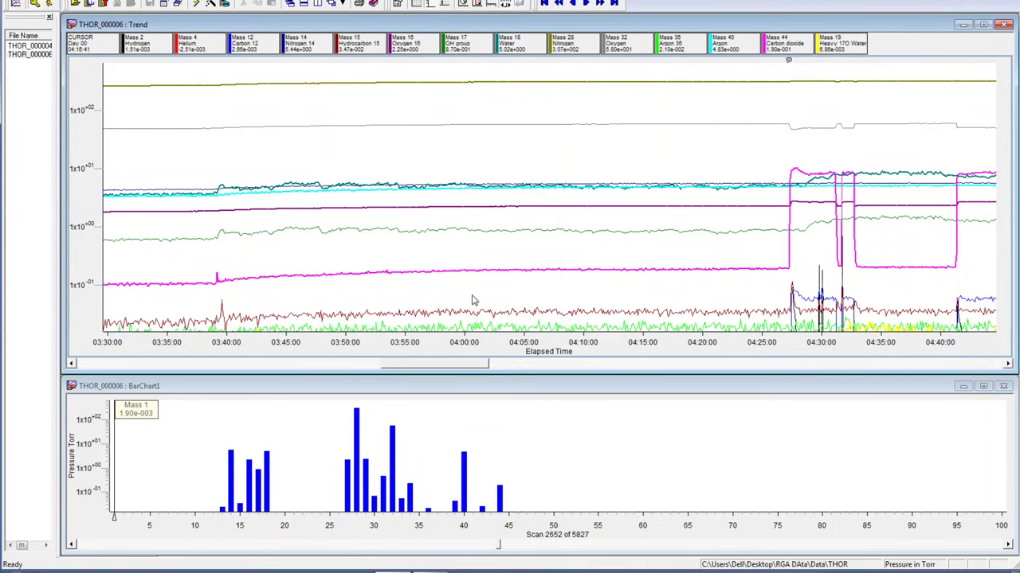
{"action": "left_click_drag", "start_coordinate": [435, 371], "coordinate": [476, 368]}
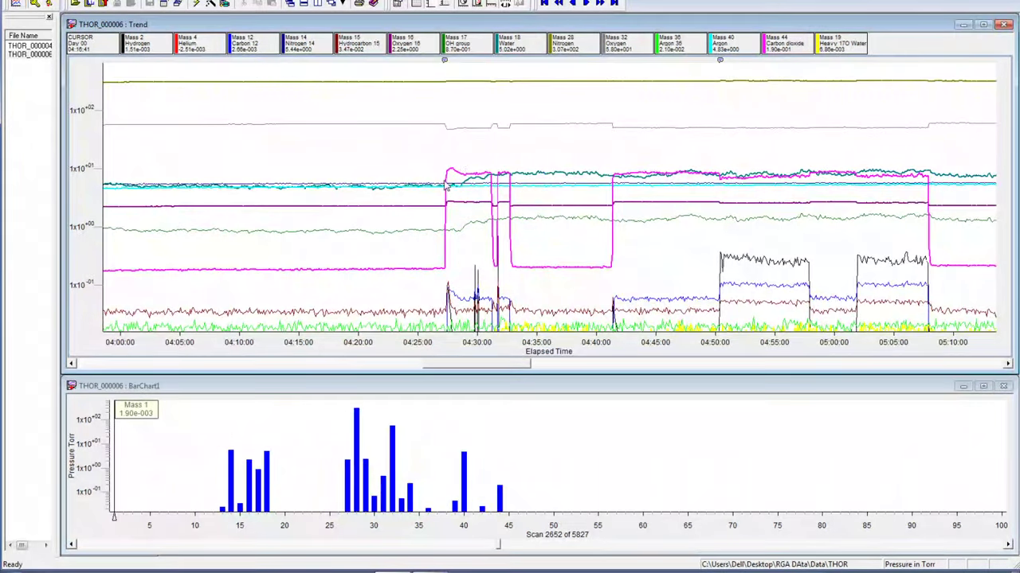
Check the First Turn on TSG note at 04:27 and set the cursor at 04:41:11
{"action": "mouse_move", "coordinate": [446, 63]}
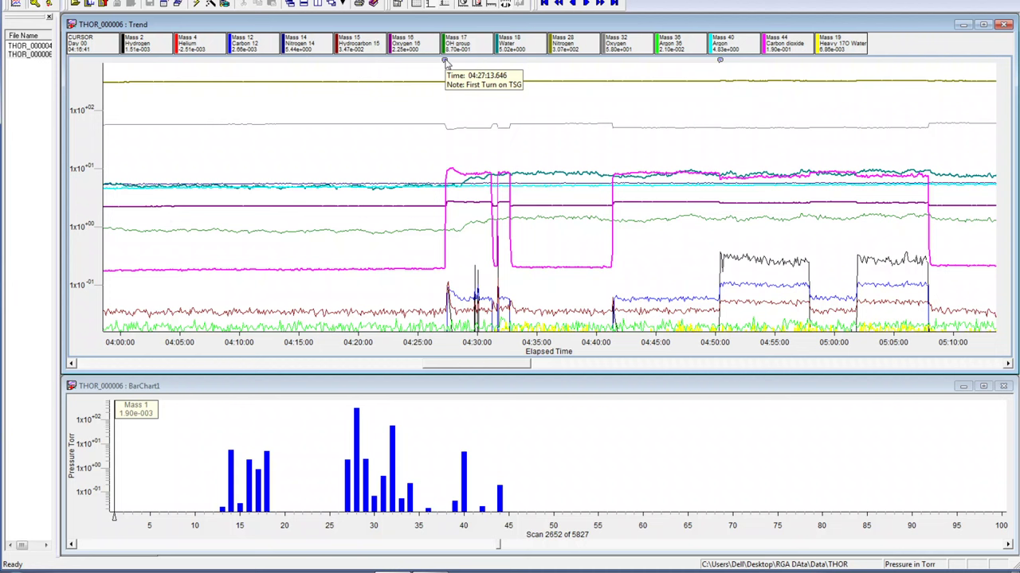
{"action": "left_click_drag", "start_coordinate": [416, 192], "coordinate": [493, 228]}
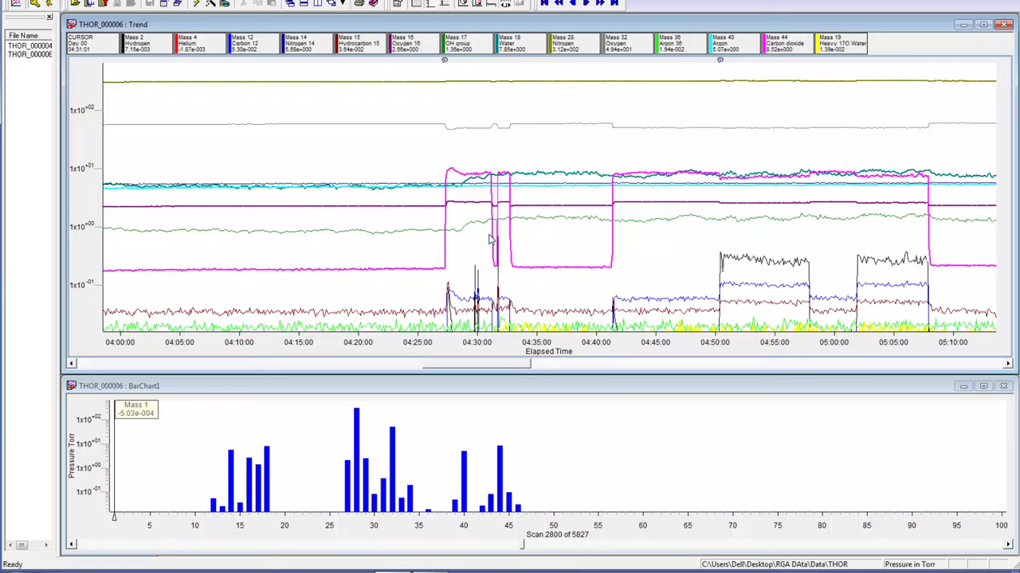
{"action": "left_click_drag", "start_coordinate": [496, 239], "coordinate": [511, 247]}
{"action": "left_click", "coordinate": [511, 248]}
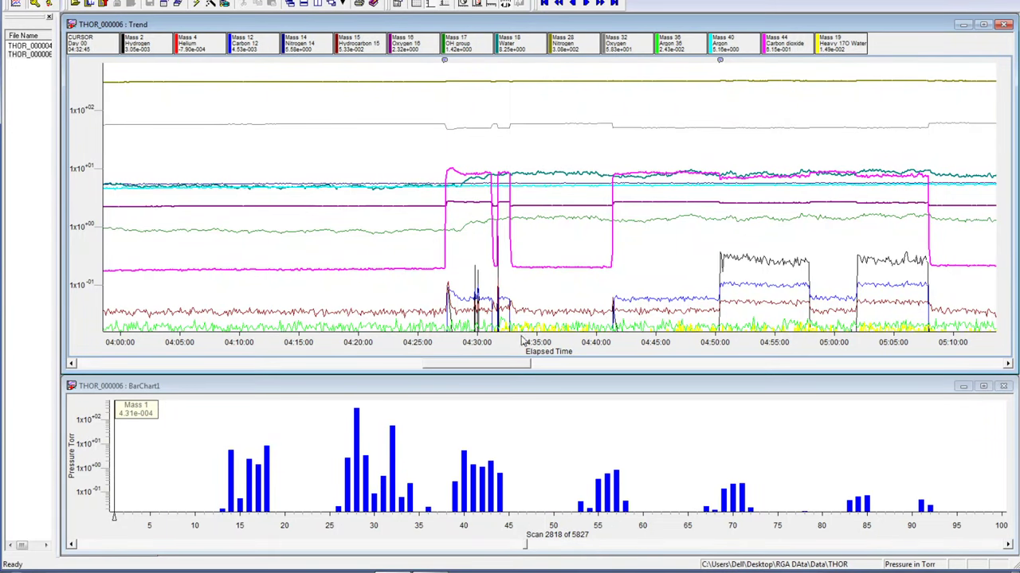
{"action": "left_click_drag", "start_coordinate": [506, 365], "coordinate": [524, 365]}
Compare scans by moving the cursor between 04:38 and 04:43
{"action": "left_click", "coordinate": [462, 247]}
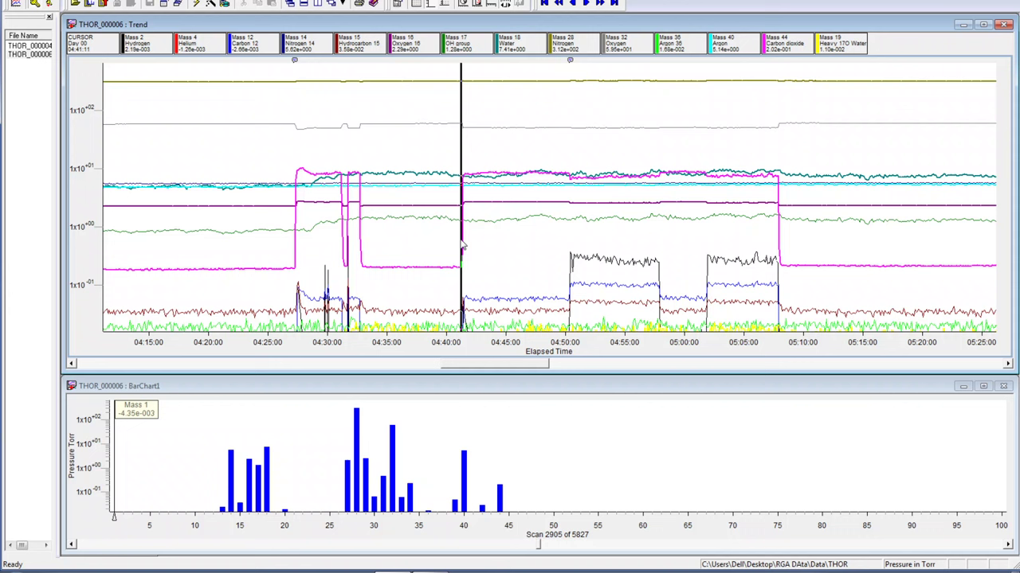
{"action": "left_click_drag", "start_coordinate": [463, 247], "coordinate": [465, 247]}
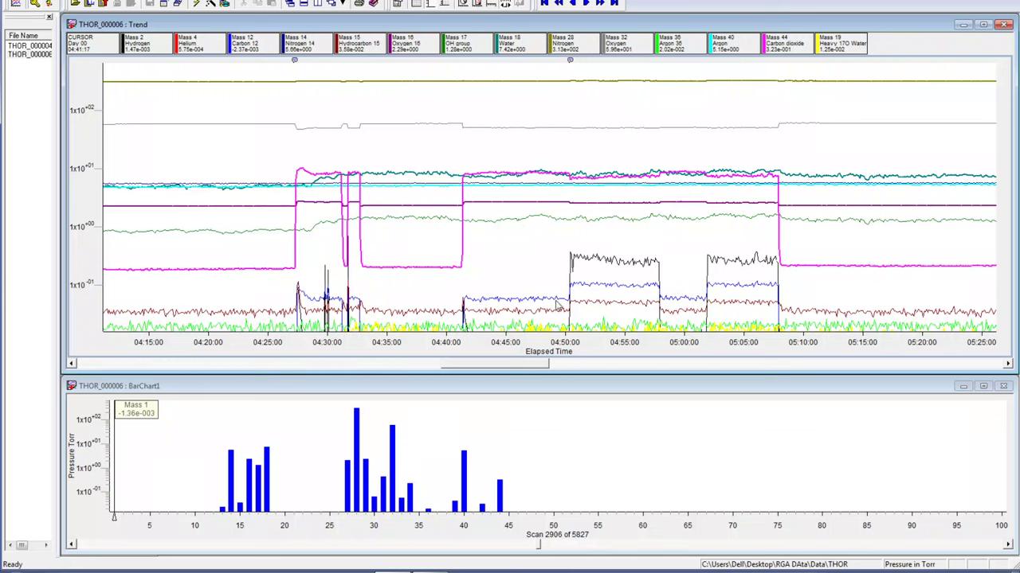
{"action": "left_click", "coordinate": [481, 248]}
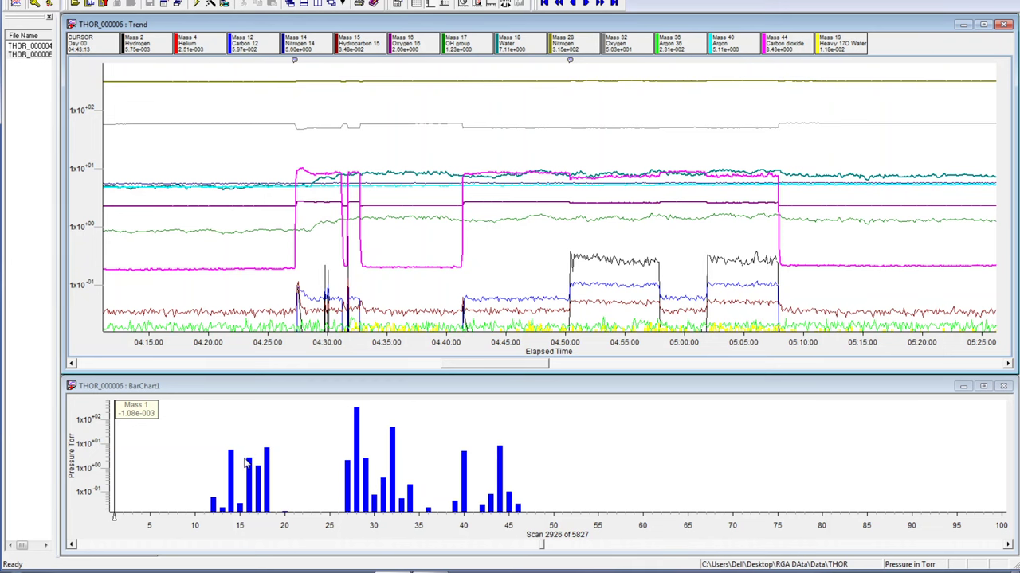
{"action": "left_click", "coordinate": [429, 317]}
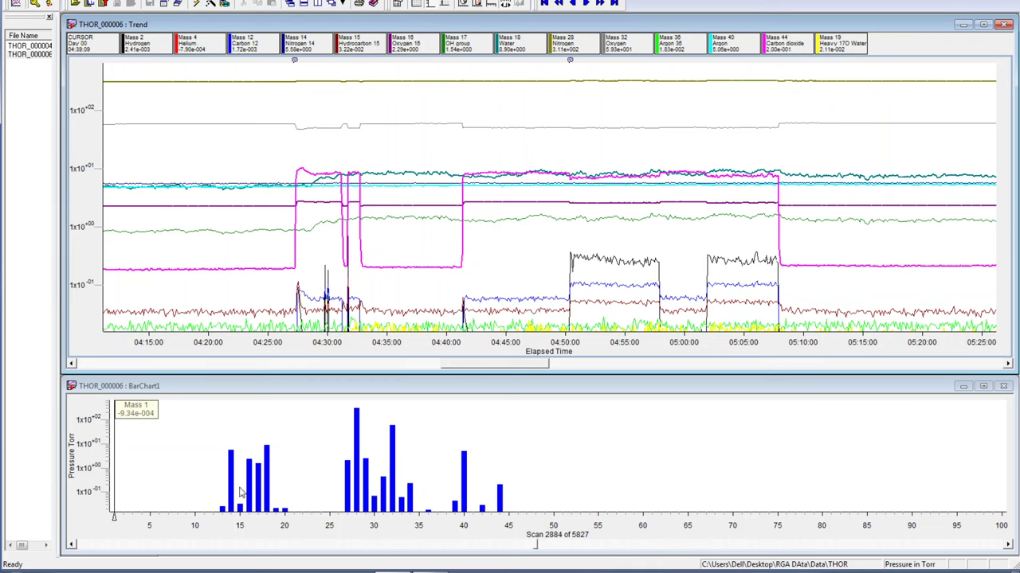
{"action": "left_click", "coordinate": [476, 299]}
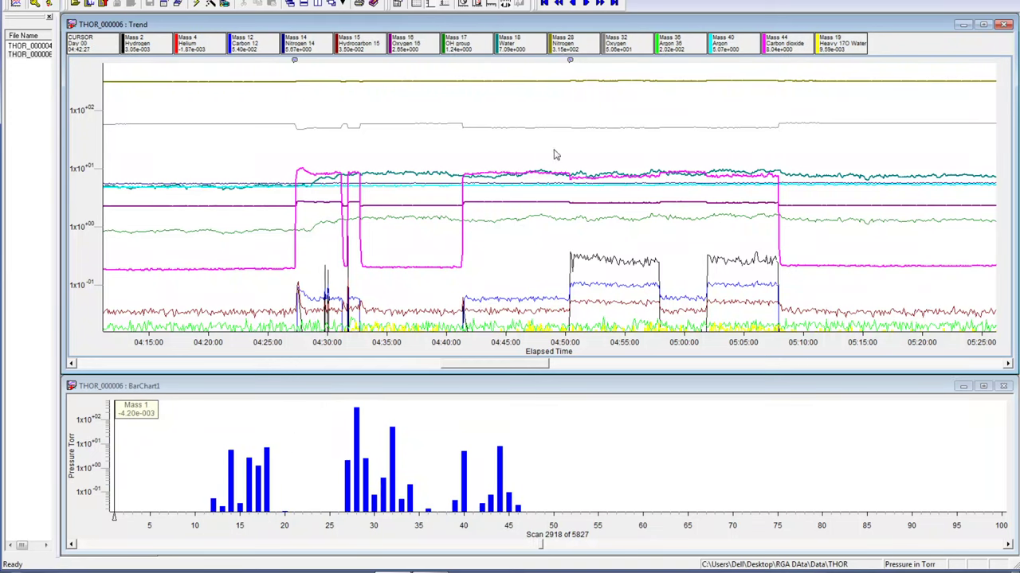
Set the cursor at the 04:50 heater-load note and slide it through the heater-load period
{"action": "mouse_move", "coordinate": [570, 62]}
{"action": "left_click_drag", "start_coordinate": [566, 266], "coordinate": [572, 271]}
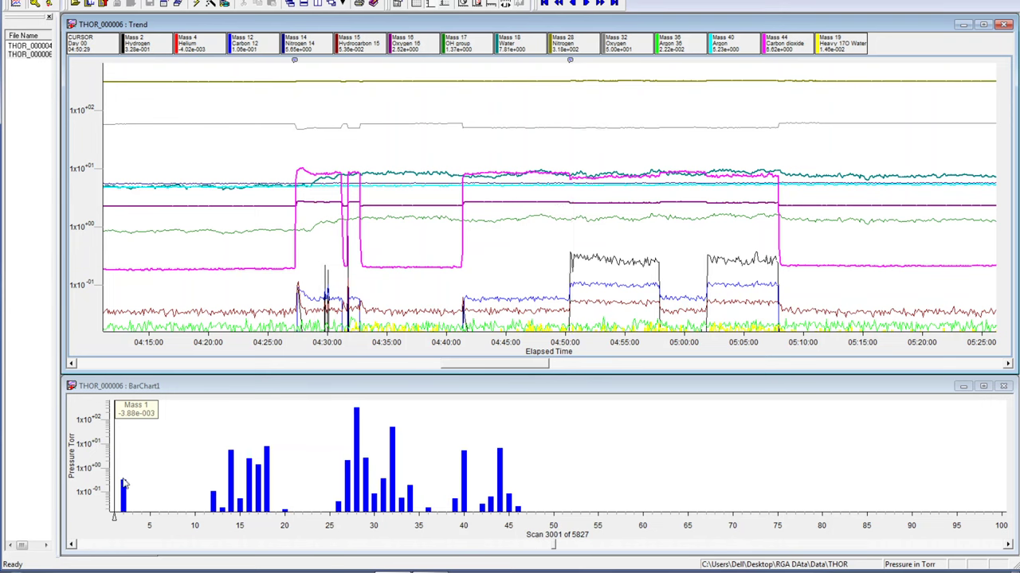
{"action": "left_click", "coordinate": [557, 282]}
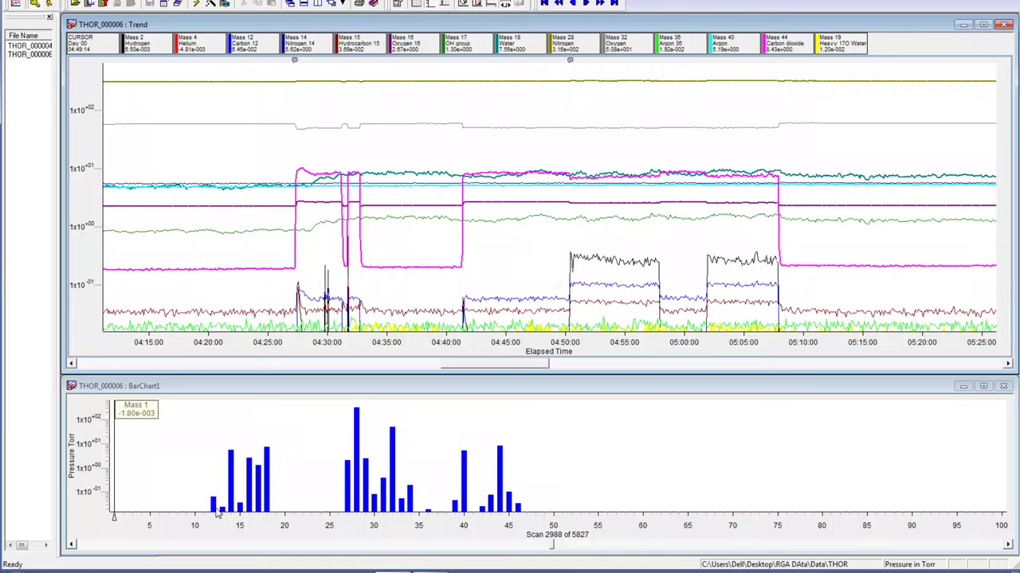
{"action": "left_click", "coordinate": [567, 295]}
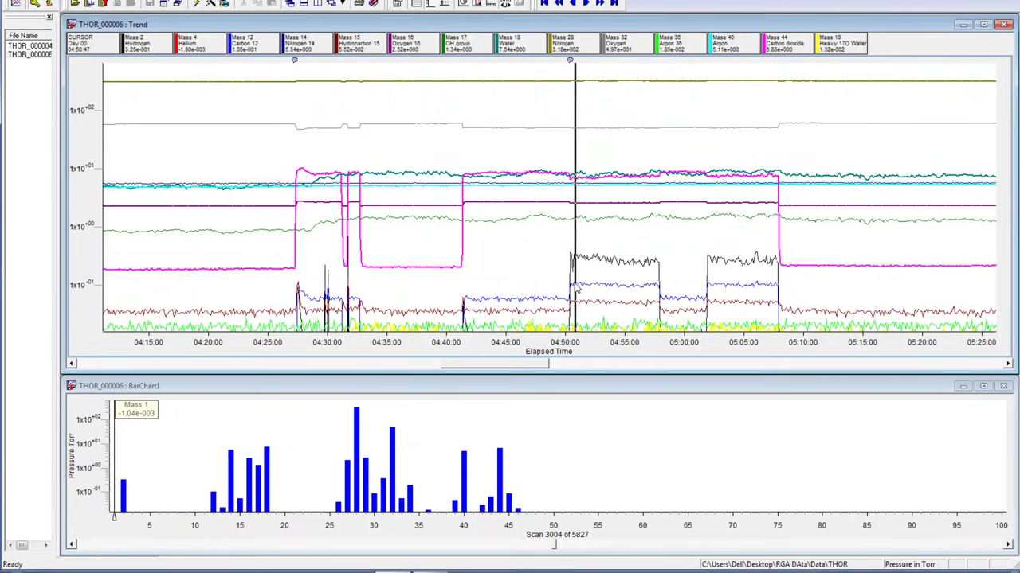
{"action": "left_click_drag", "start_coordinate": [567, 295], "coordinate": [710, 294]}
Scroll the trend to about 08:15–09:30, placing the cursor near 05:50 on the way
{"action": "left_click_drag", "start_coordinate": [531, 364], "coordinate": [565, 364]}
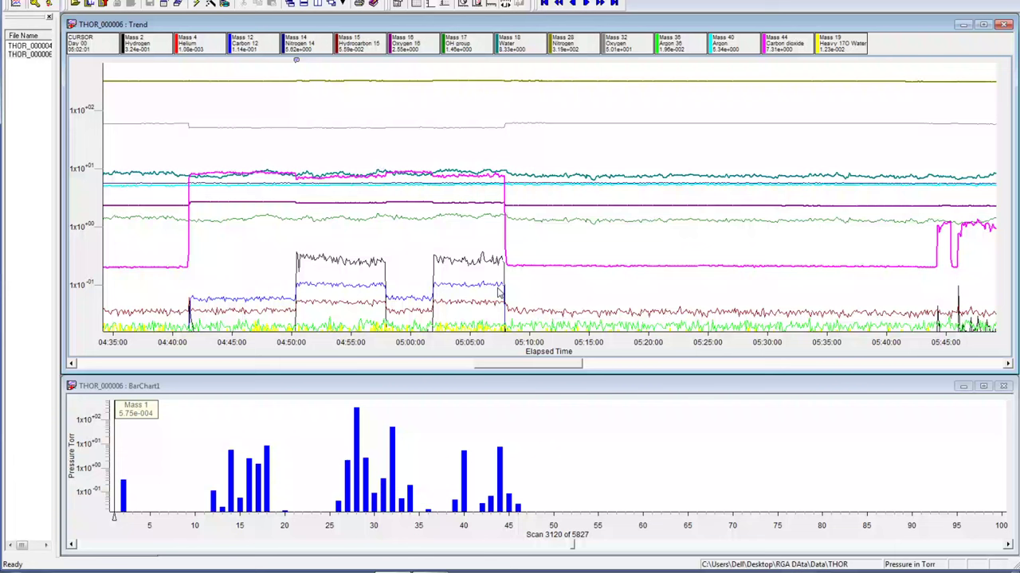
{"action": "left_click_drag", "start_coordinate": [443, 279], "coordinate": [434, 179]}
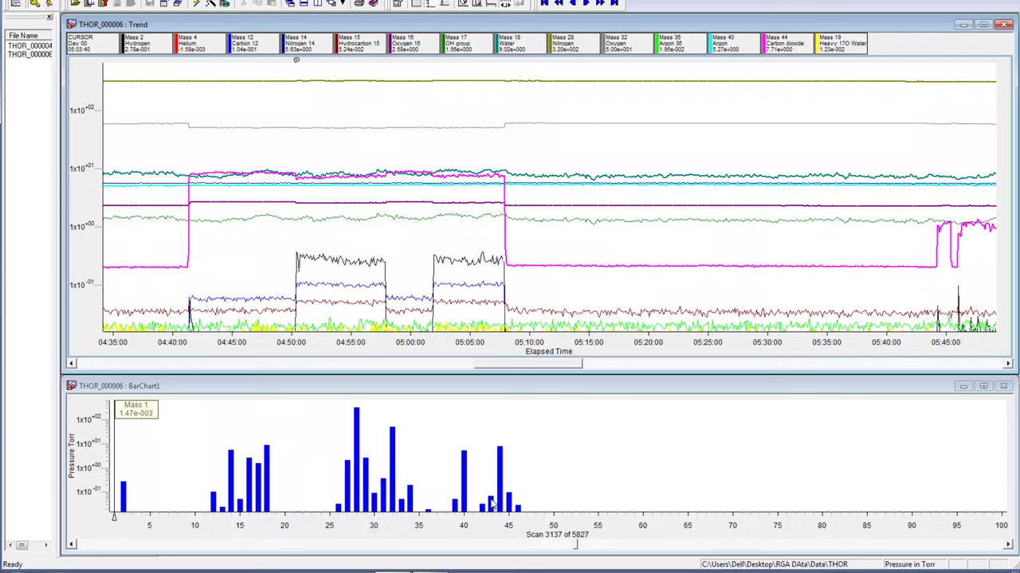
{"action": "mouse_move", "coordinate": [575, 546]}
{"action": "left_mouse_down"}
{"action": "mouse_move", "coordinate": [599, 548]}
{"action": "mouse_move", "coordinate": [584, 548]}
{"action": "left_mouse_up"}
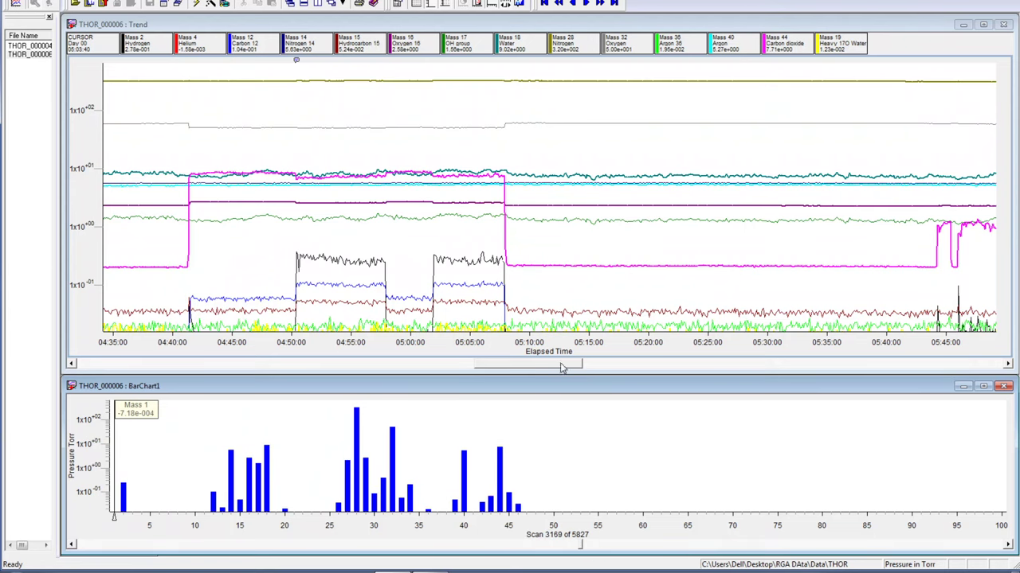
{"action": "left_click_drag", "start_coordinate": [562, 368], "coordinate": [629, 366]}
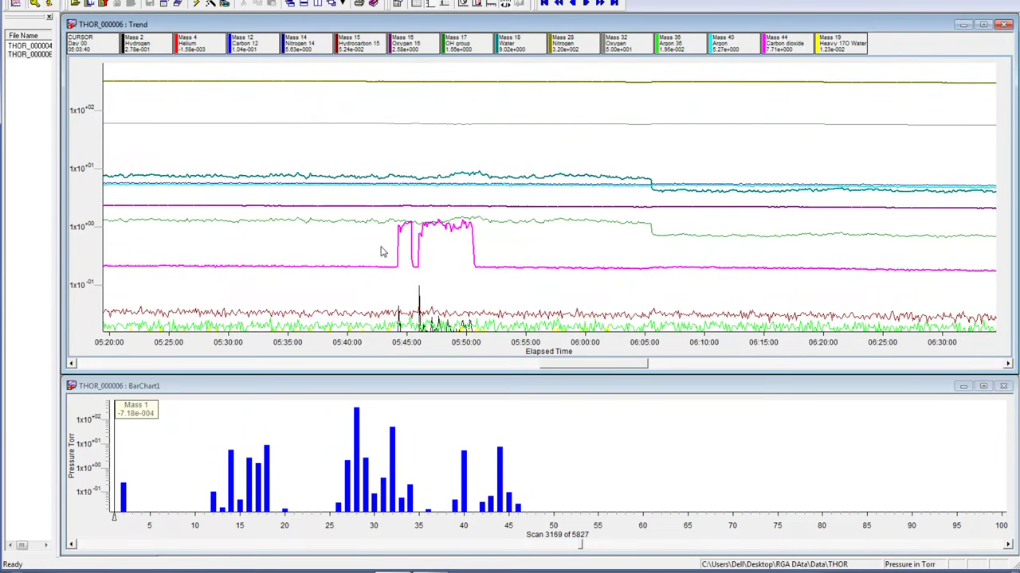
{"action": "left_click_drag", "start_coordinate": [401, 230], "coordinate": [471, 239]}
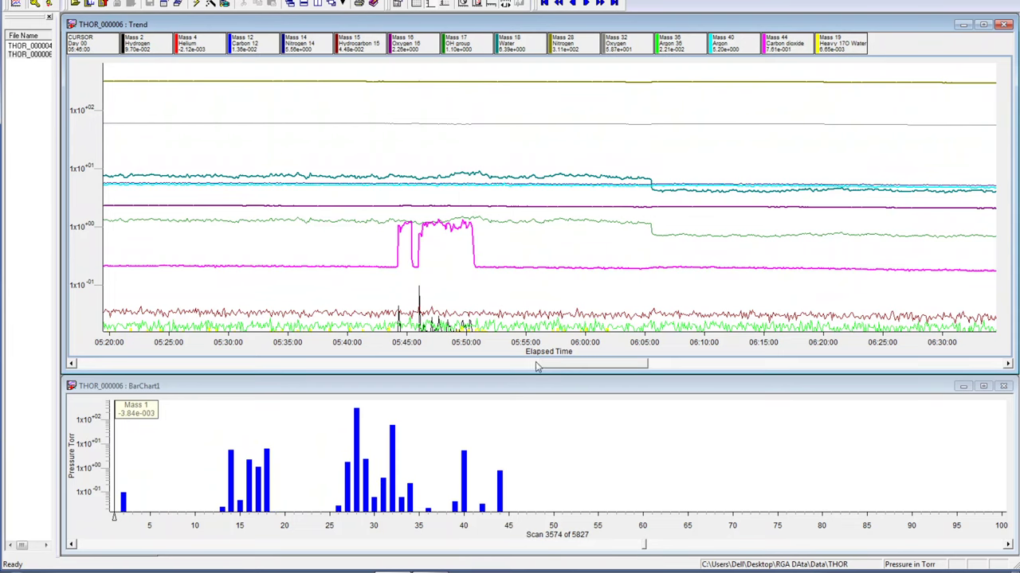
{"action": "left_click_drag", "start_coordinate": [571, 368], "coordinate": [828, 364]}
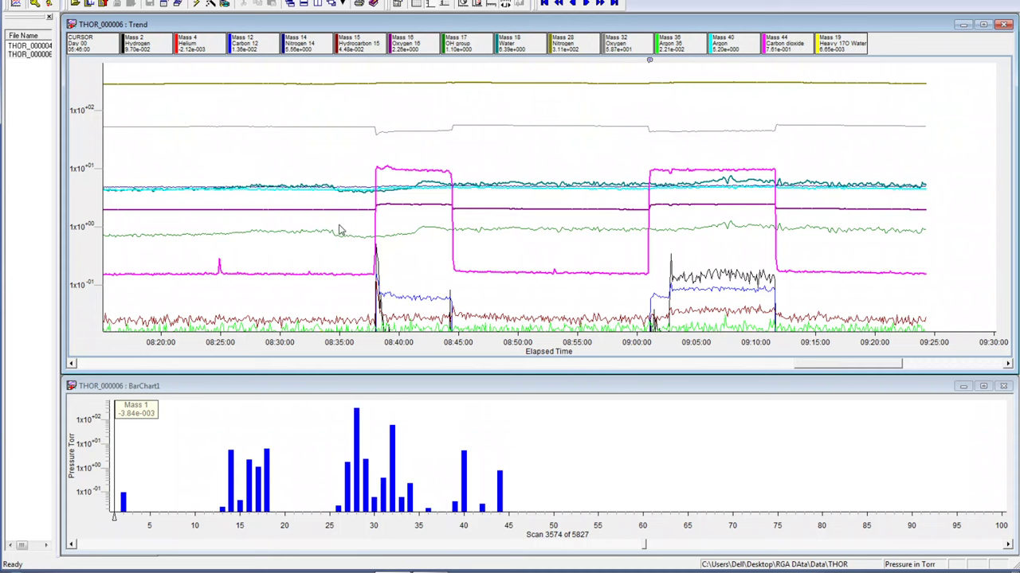
Move the cursor across the first carbon dioxide step, from 08:37:28 to about 09:00:54
{"action": "left_click", "coordinate": [368, 229]}
{"action": "left_click_drag", "start_coordinate": [368, 229], "coordinate": [380, 231]}
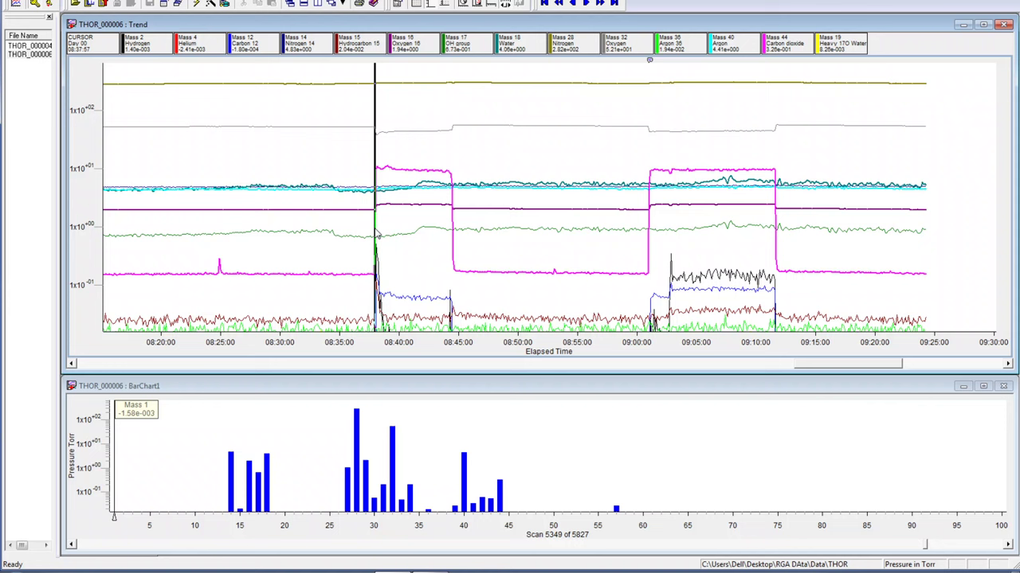
{"action": "key", "text": "Left"}
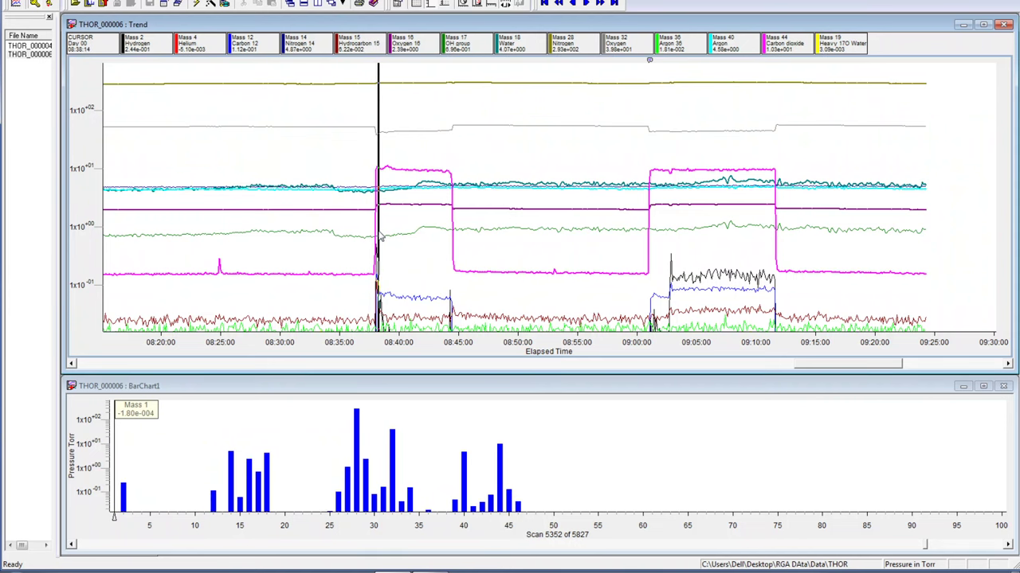
{"action": "left_click_drag", "start_coordinate": [381, 236], "coordinate": [454, 240]}
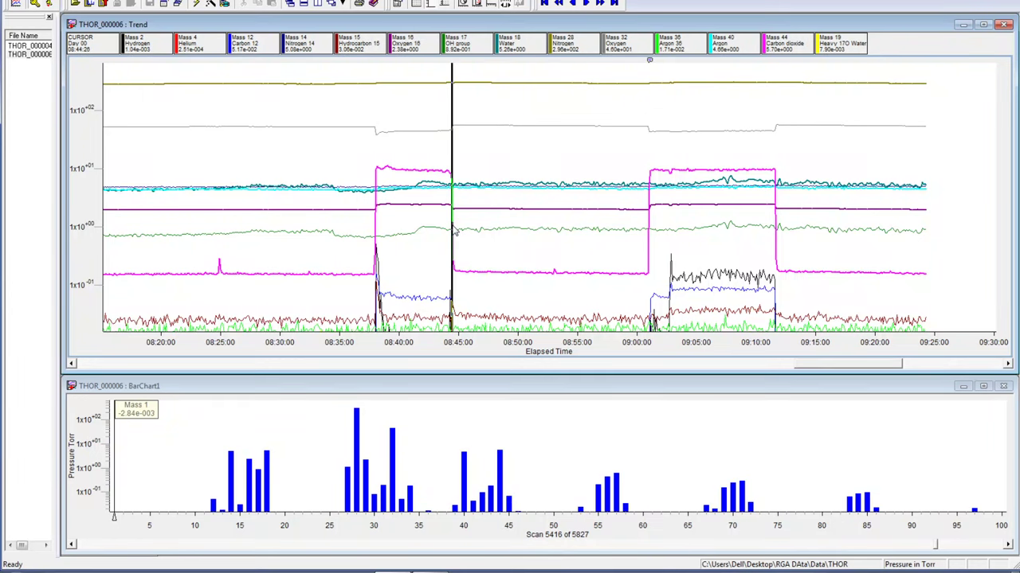
{"action": "left_click_drag", "start_coordinate": [455, 231], "coordinate": [734, 257]}
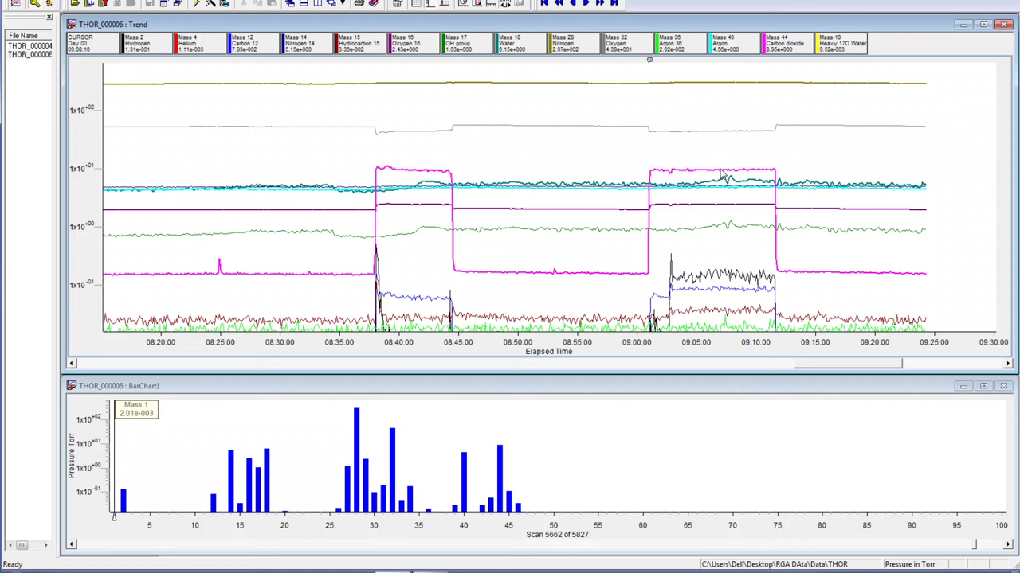
Fine-tune the cursor within the second carbon dioxide step, settling at 09:04:29 (scan 5623)
{"action": "left_click", "coordinate": [717, 166]}
{"action": "left_click_drag", "start_coordinate": [718, 170], "coordinate": [715, 169]}
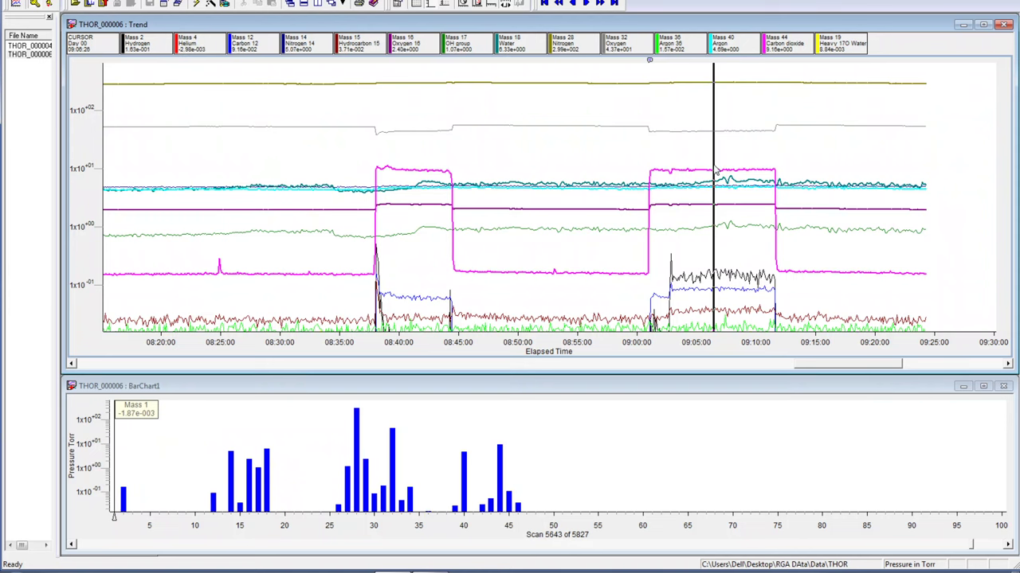
{"action": "mouse_move", "coordinate": [715, 169]}
{"action": "left_mouse_down"}
{"action": "mouse_move", "coordinate": [735, 169]}
{"action": "mouse_move", "coordinate": [694, 169]}
{"action": "mouse_move", "coordinate": [732, 169]}
{"action": "mouse_move", "coordinate": [714, 170]}
{"action": "left_mouse_up"}
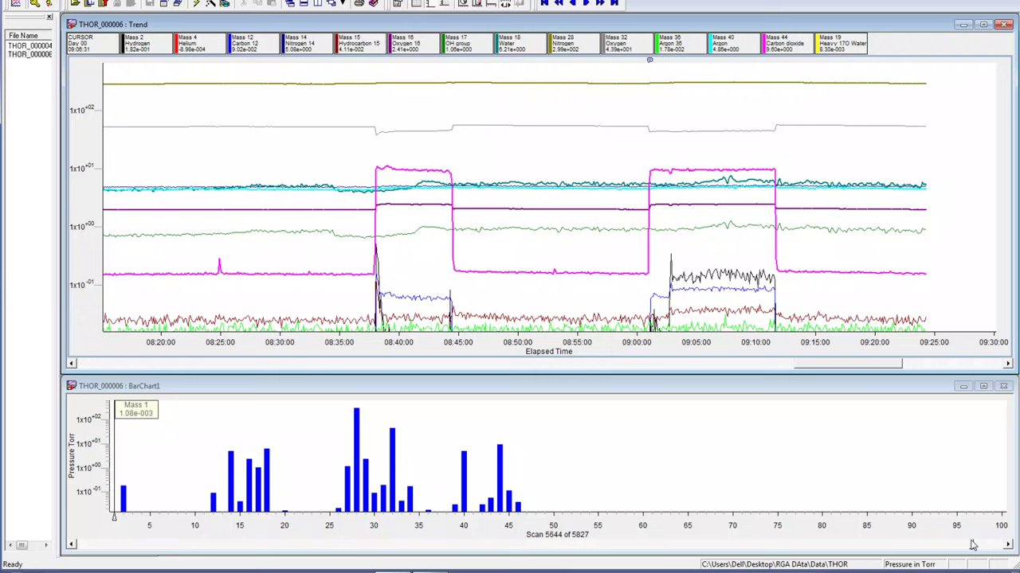
{"action": "mouse_move", "coordinate": [974, 545]}
{"action": "left_mouse_down"}
{"action": "mouse_move", "coordinate": [954, 549]}
{"action": "mouse_move", "coordinate": [968, 546]}
{"action": "left_mouse_up"}
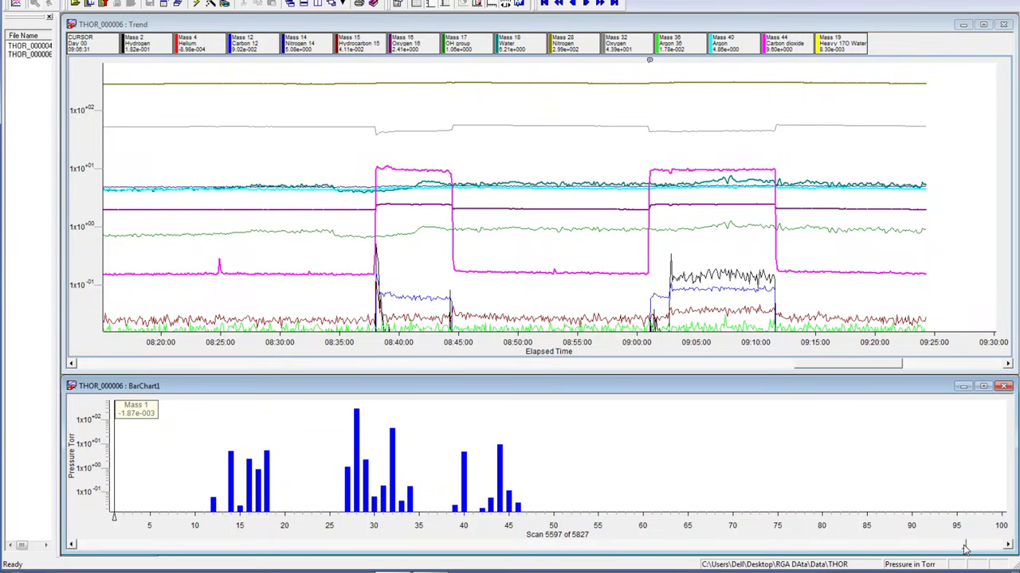
{"action": "left_click_drag", "start_coordinate": [672, 176], "coordinate": [708, 173]}
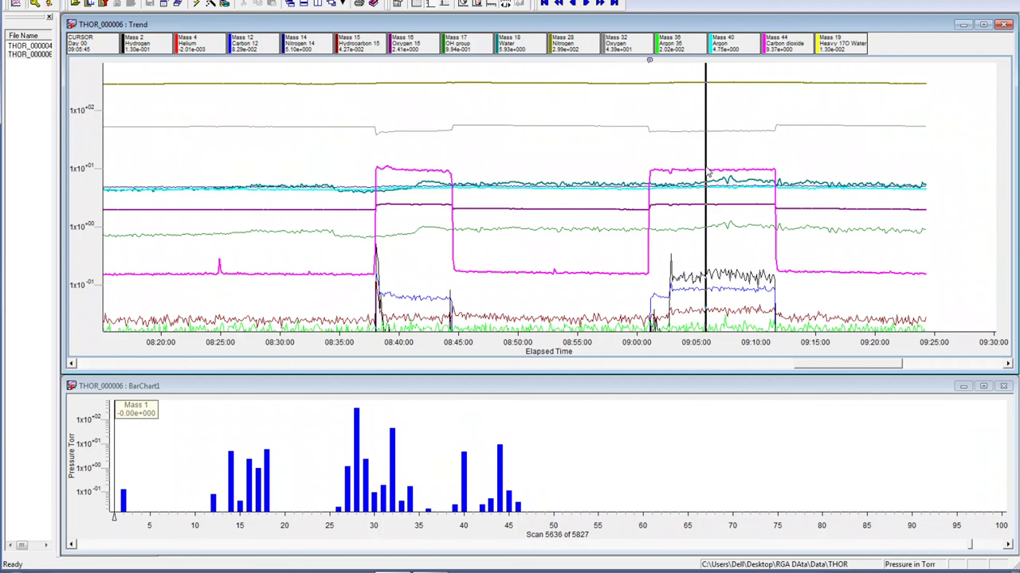
{"action": "left_click_drag", "start_coordinate": [707, 171], "coordinate": [705, 170]}
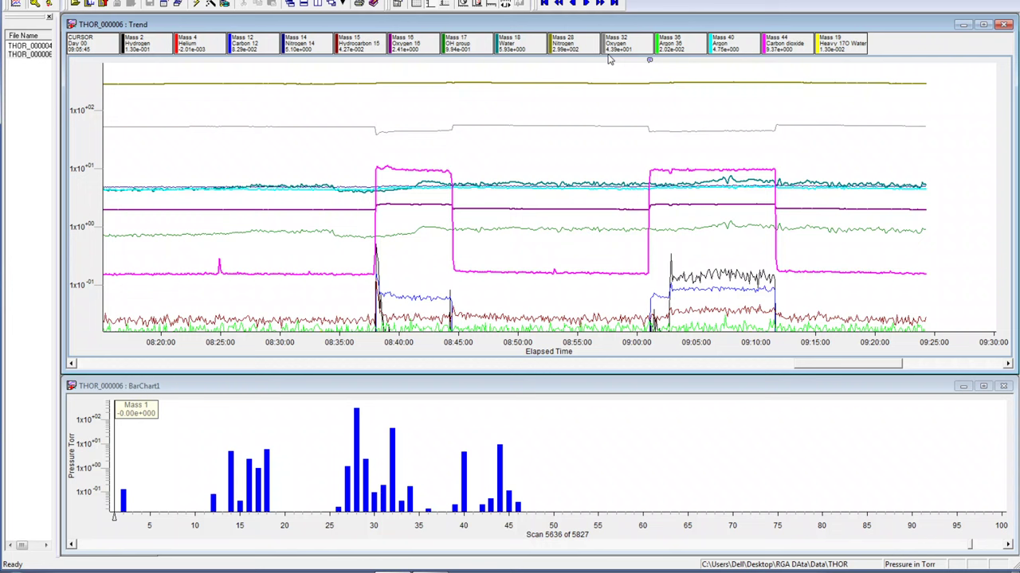
{"action": "left_click_drag", "start_coordinate": [676, 142], "coordinate": [692, 146]}
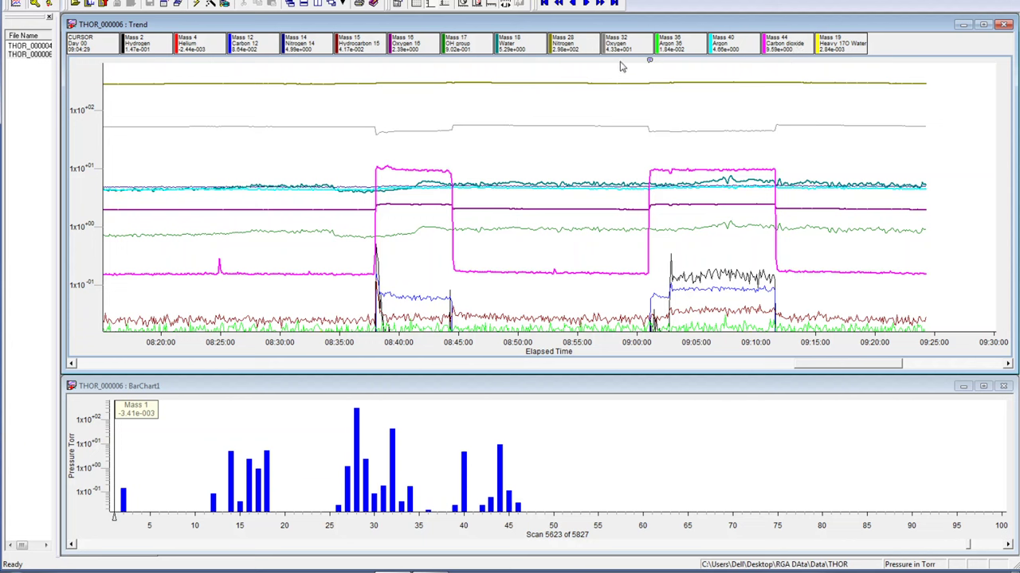
{"action": "left_click", "coordinate": [691, 151]}
{"action": "left_click", "coordinate": [46, 50]}
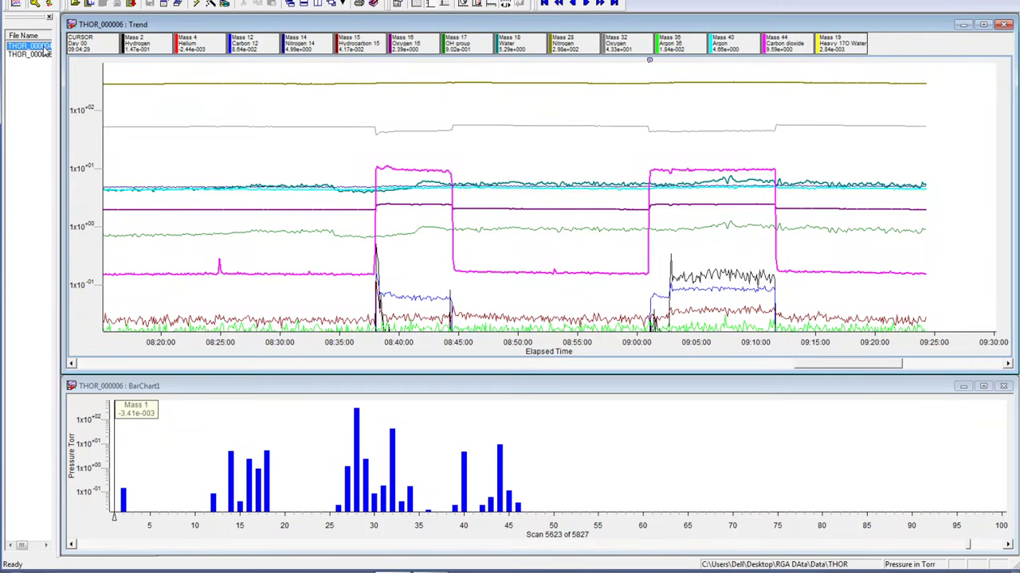
Open THOR_000004 and set its cursor just after the 1.5 kW heater note, at 05:09:25
{"action": "double_click", "coordinate": [45, 49]}
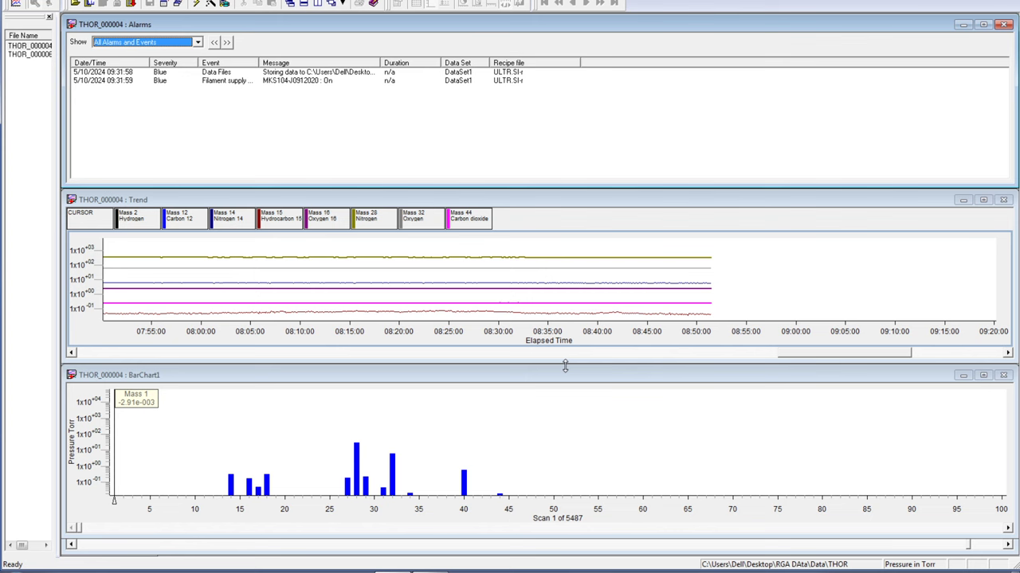
{"action": "left_click_drag", "start_coordinate": [832, 354], "coordinate": [537, 356]}
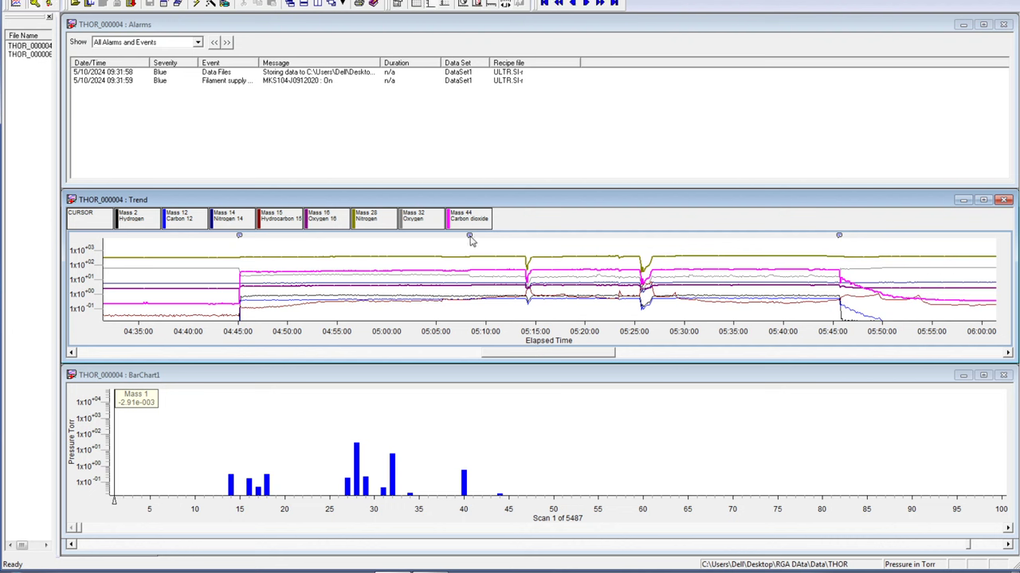
{"action": "mouse_move", "coordinate": [471, 241]}
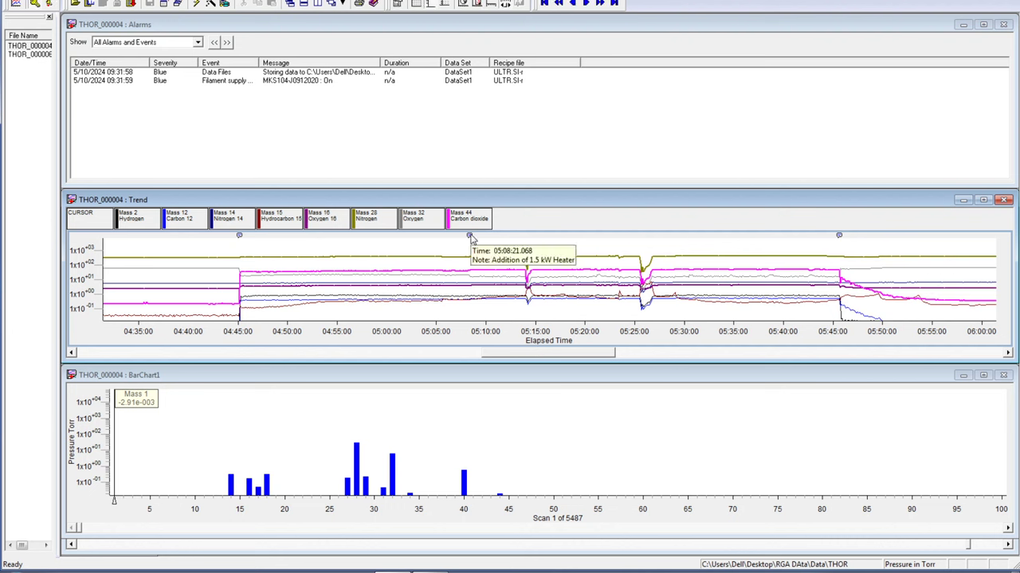
{"action": "mouse_move", "coordinate": [463, 251]}
{"action": "left_mouse_down"}
{"action": "mouse_move", "coordinate": [489, 255]}
{"action": "mouse_move", "coordinate": [481, 257]}
{"action": "left_mouse_up"}
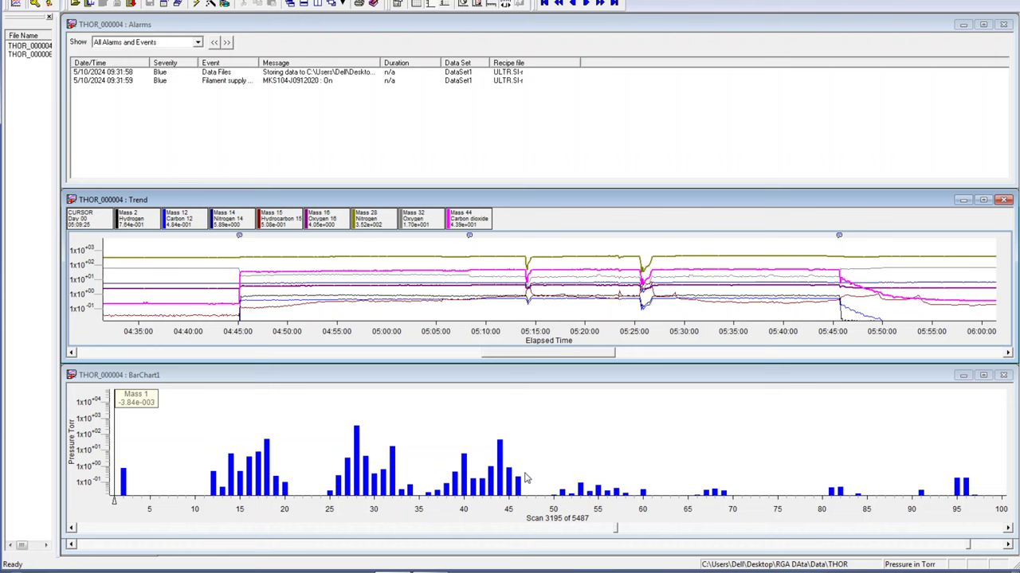
Set the THOR_000004 trend's time axis span to 3 hours 30 minutes
{"action": "double_click", "coordinate": [484, 276]}
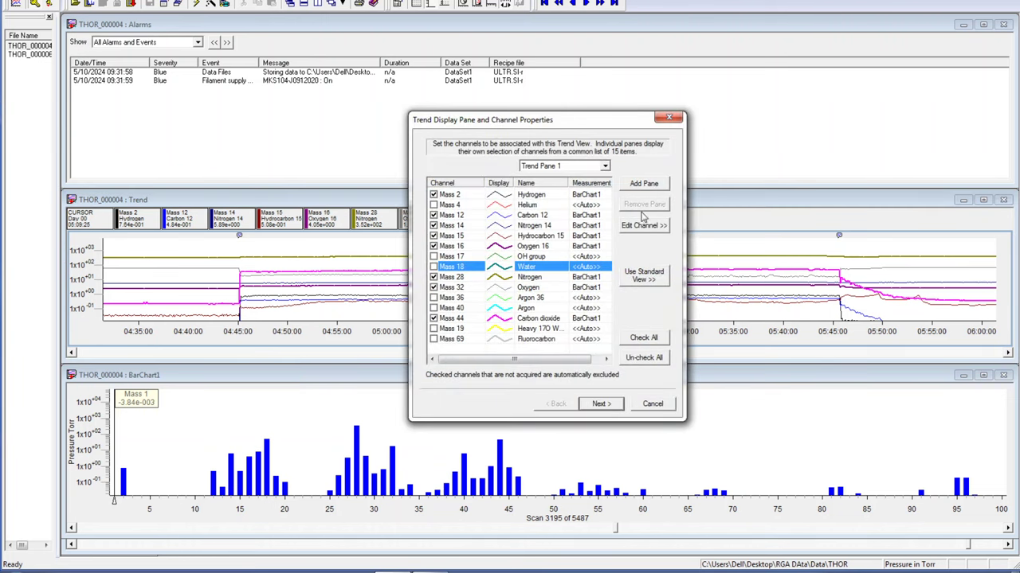
{"action": "left_click", "coordinate": [601, 406]}
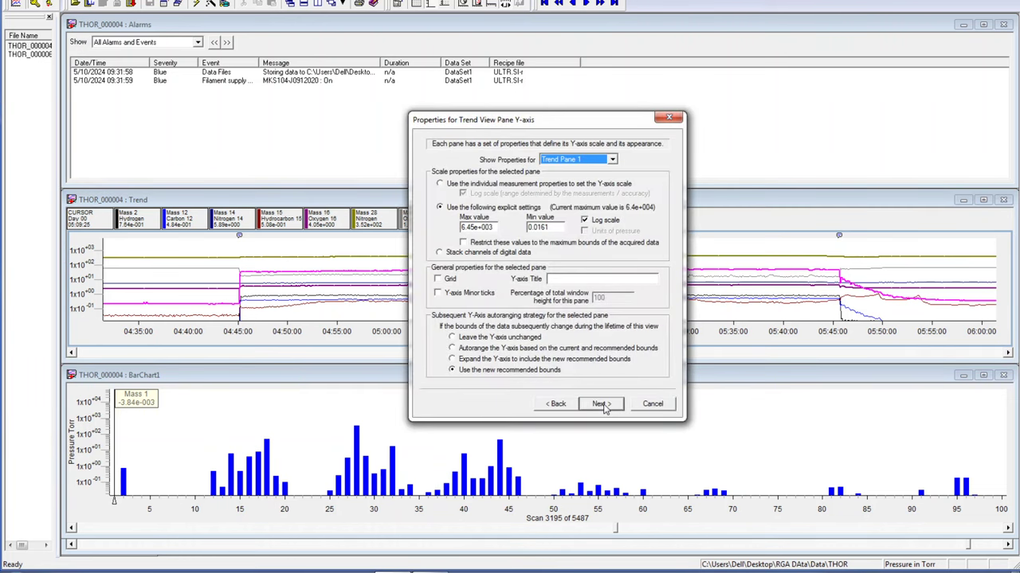
{"action": "left_click", "coordinate": [601, 405]}
{"action": "left_click", "coordinate": [602, 404]}
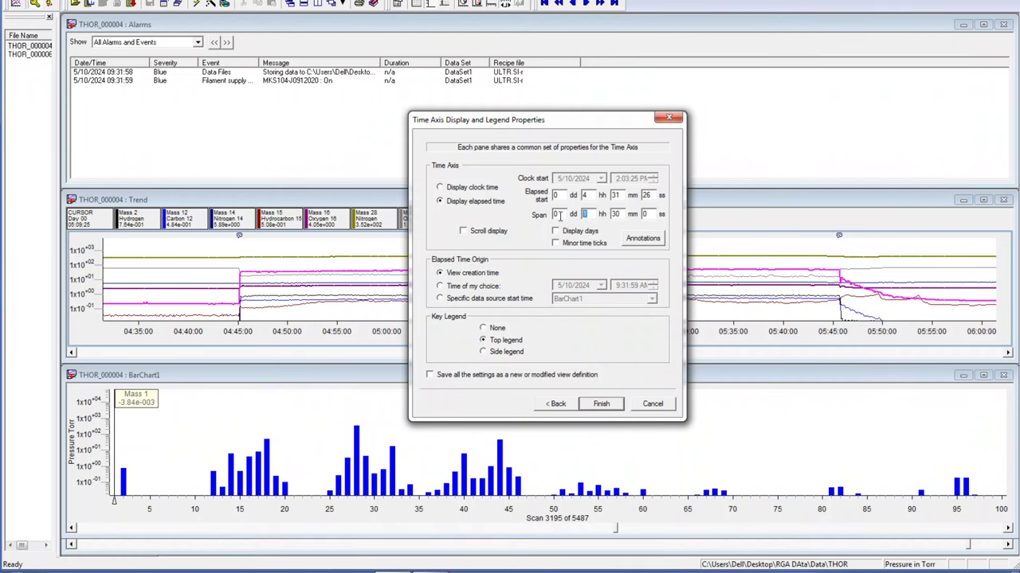
{"action": "key", "text": "Return"}
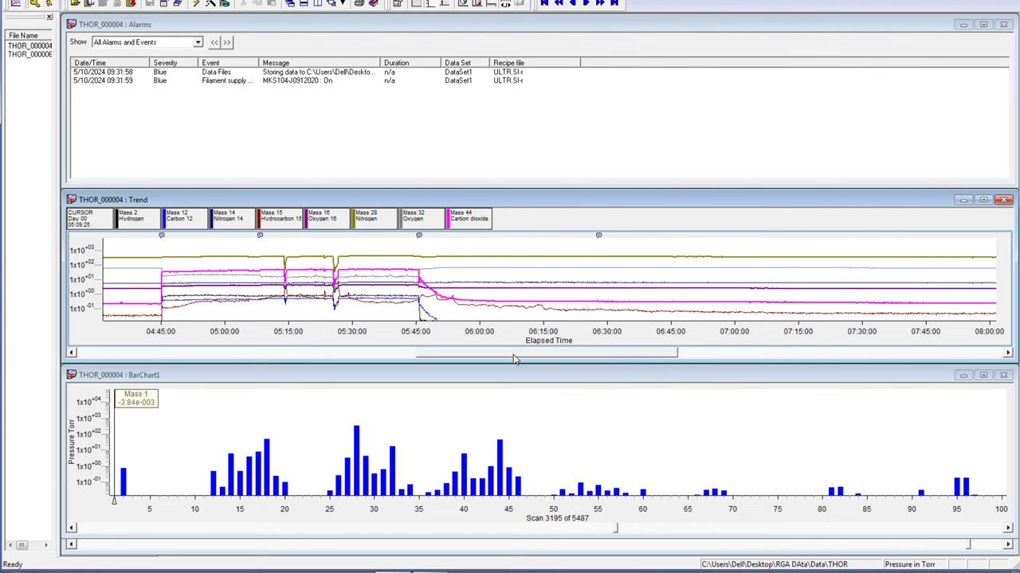
Hide the alarms list and resize the THOR_000004 and THOR_000006 trend windows to full height
{"action": "left_click", "coordinate": [963, 24]}
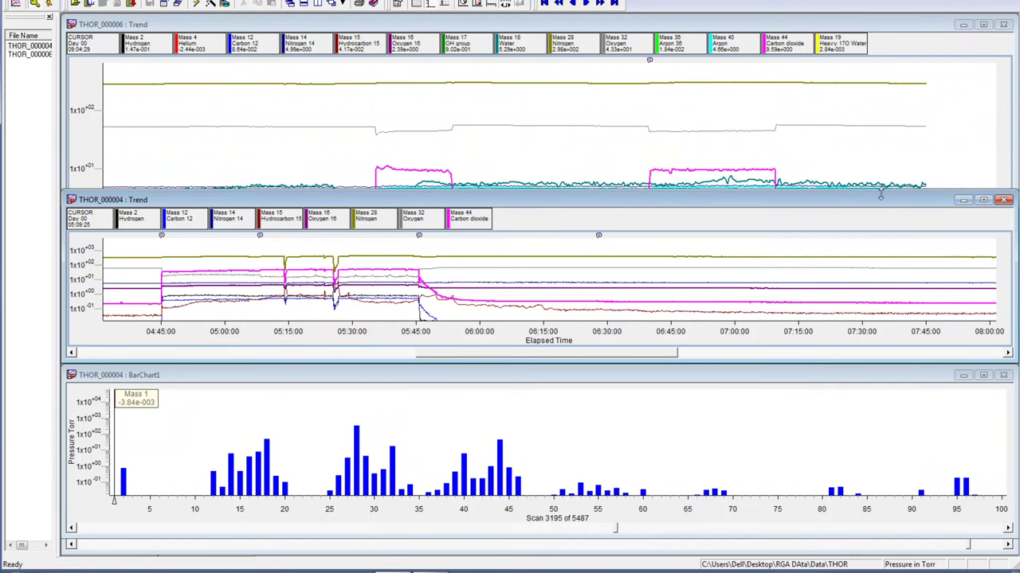
{"action": "left_click_drag", "start_coordinate": [859, 193], "coordinate": [885, 14]}
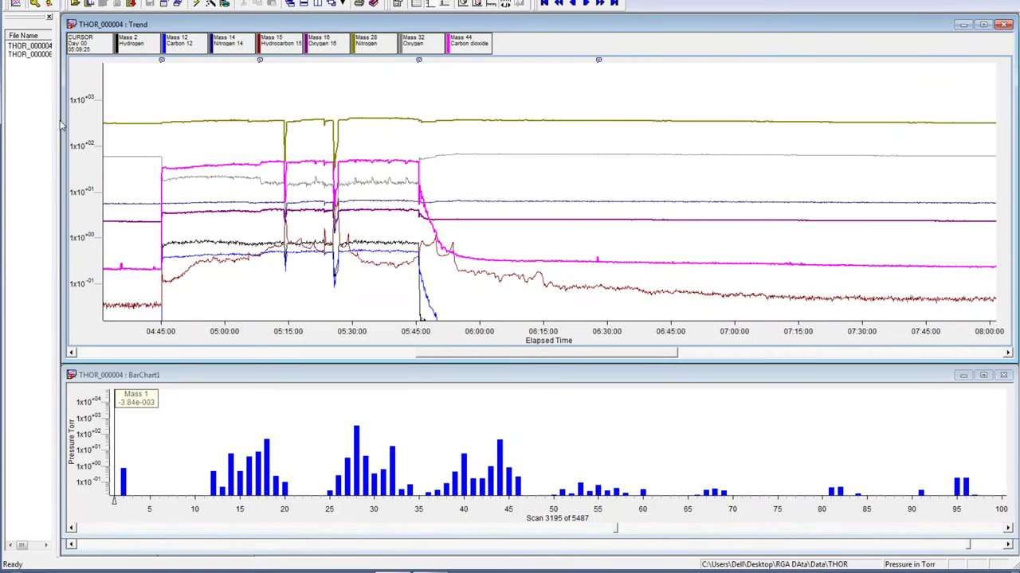
{"action": "left_click_drag", "start_coordinate": [59, 120], "coordinate": [575, 48]}
{"action": "left_click", "coordinate": [502, 32]}
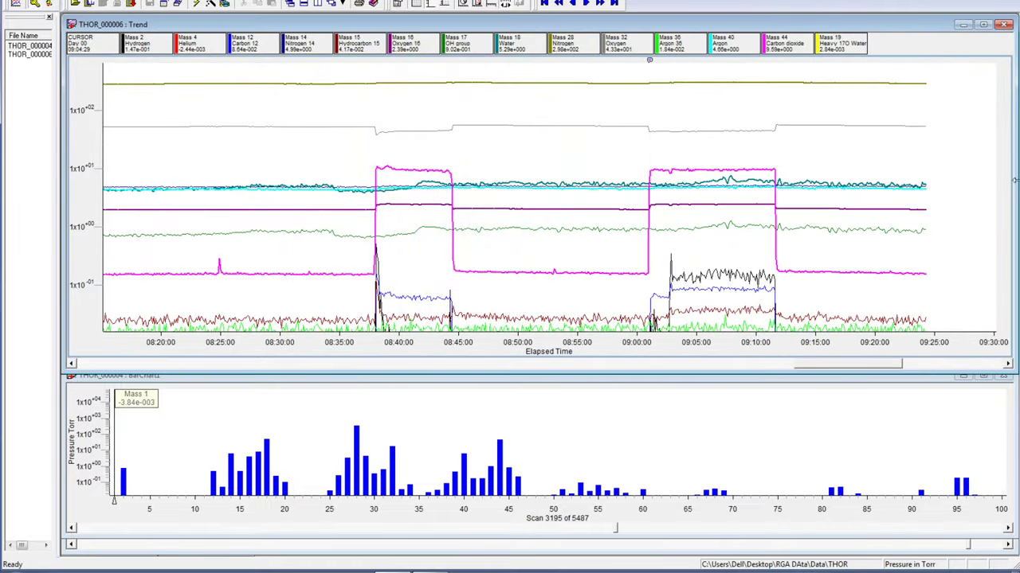
{"action": "left_click_drag", "start_coordinate": [1012, 155], "coordinate": [572, 156]}
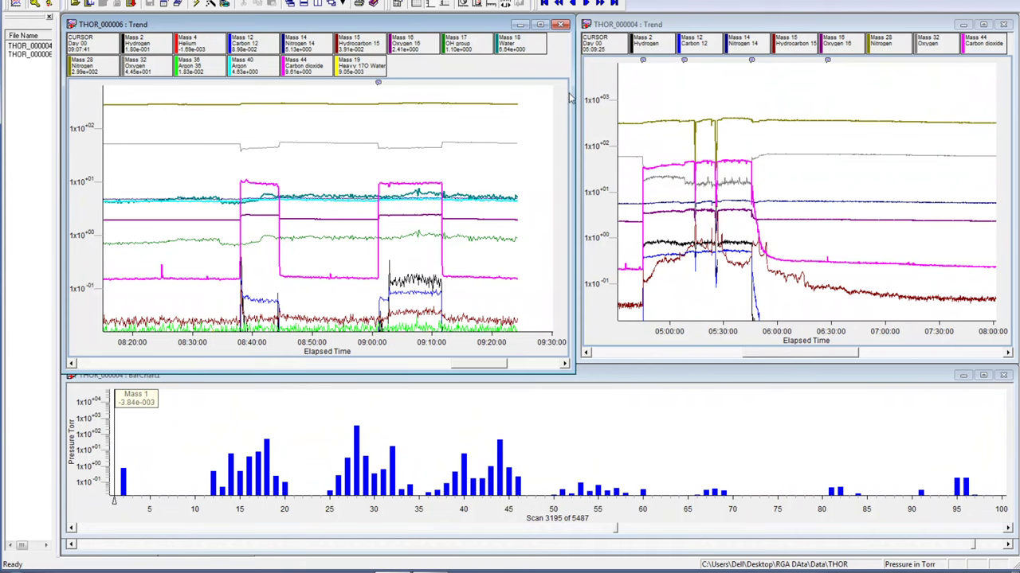
{"action": "left_click_drag", "start_coordinate": [570, 97], "coordinate": [847, 97]}
{"action": "left_click", "coordinate": [816, 32]}
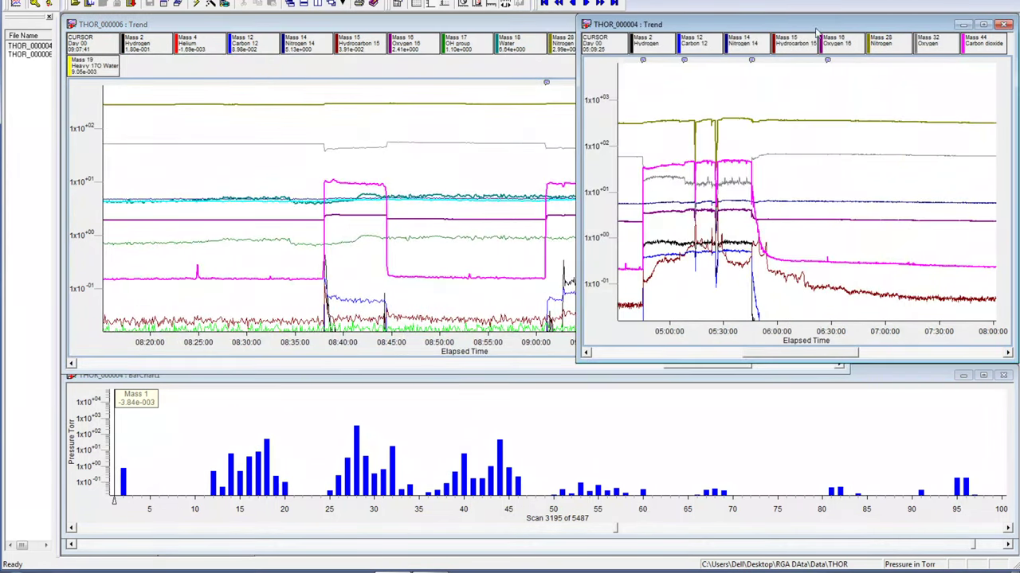
{"action": "left_click_drag", "start_coordinate": [575, 82], "coordinate": [67, 78]}
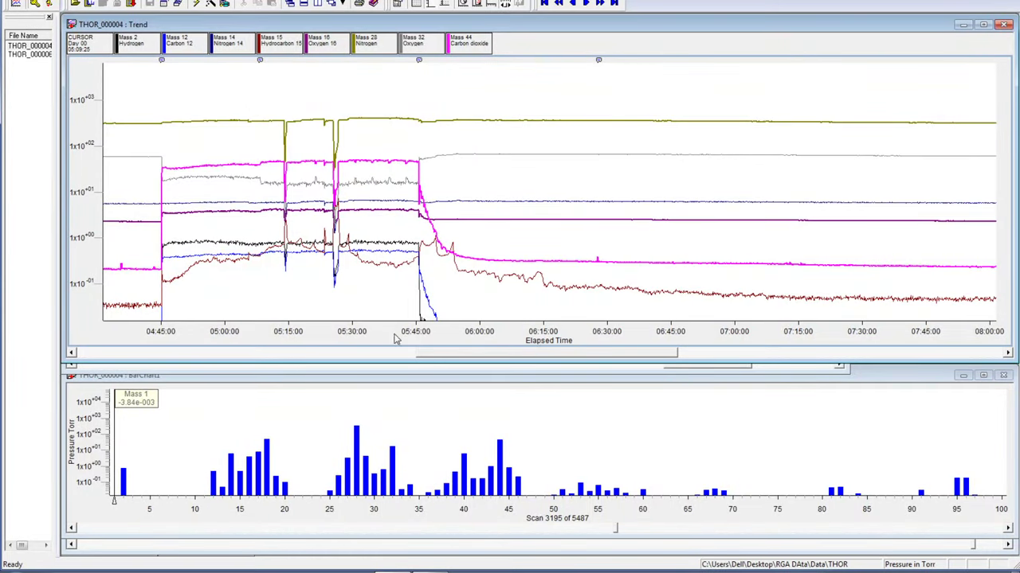
Page through the THOR_000004 trend properties to Finish without changes
{"action": "double_click", "coordinate": [215, 114]}
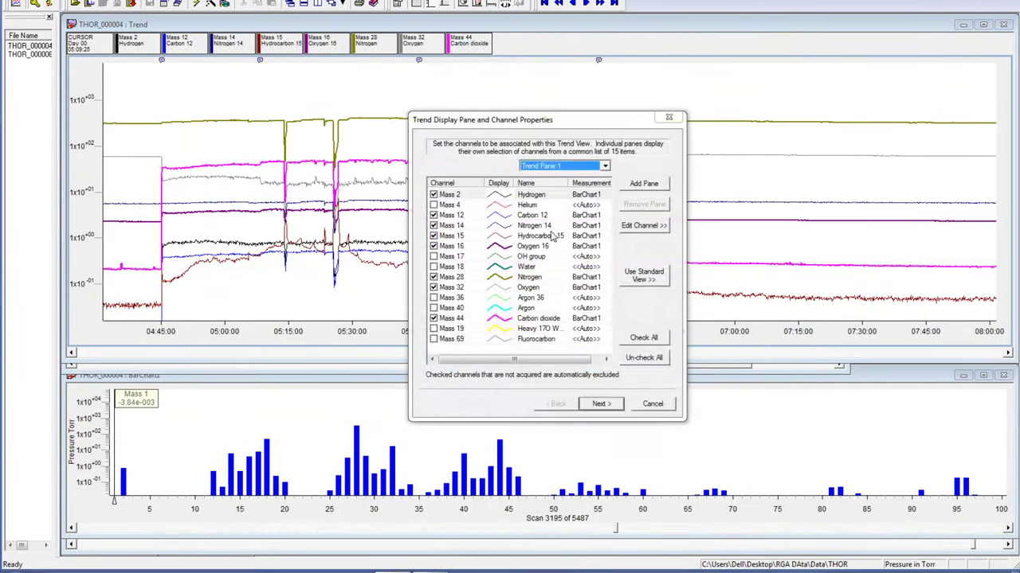
{"action": "left_click", "coordinate": [612, 406]}
{"action": "left_click", "coordinate": [614, 411]}
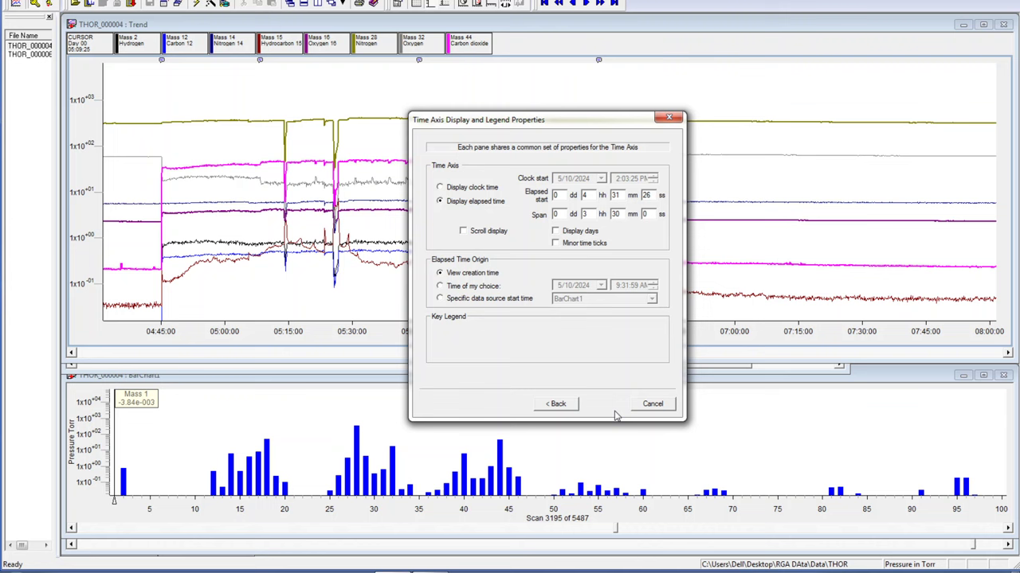
{"action": "left_click", "coordinate": [600, 403]}
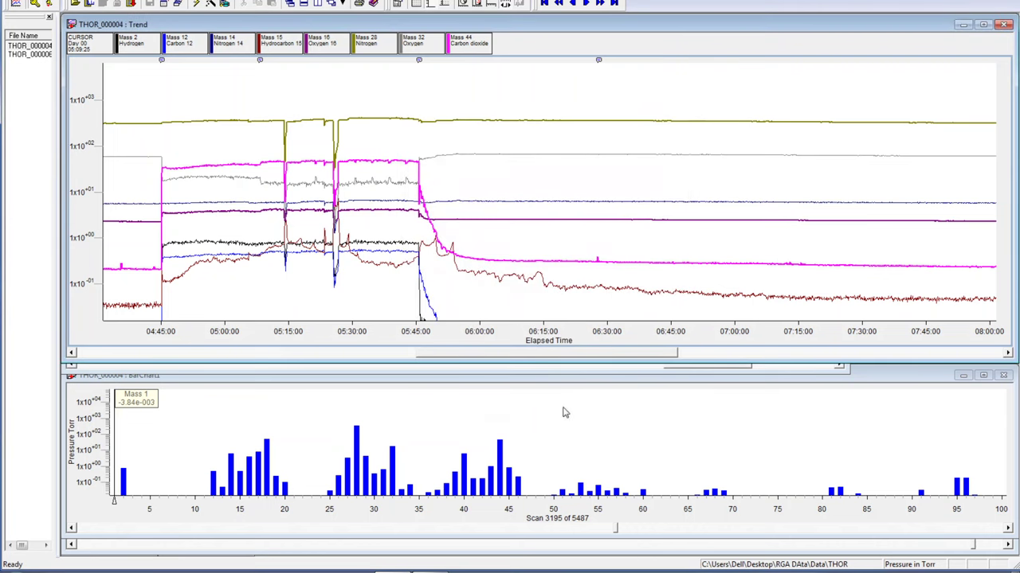
Lower the THOR_000004 trend's Y-axis maximum so traces top out near 1x10^+02
{"action": "double_click", "coordinate": [474, 183]}
{"action": "left_click", "coordinate": [601, 403]}
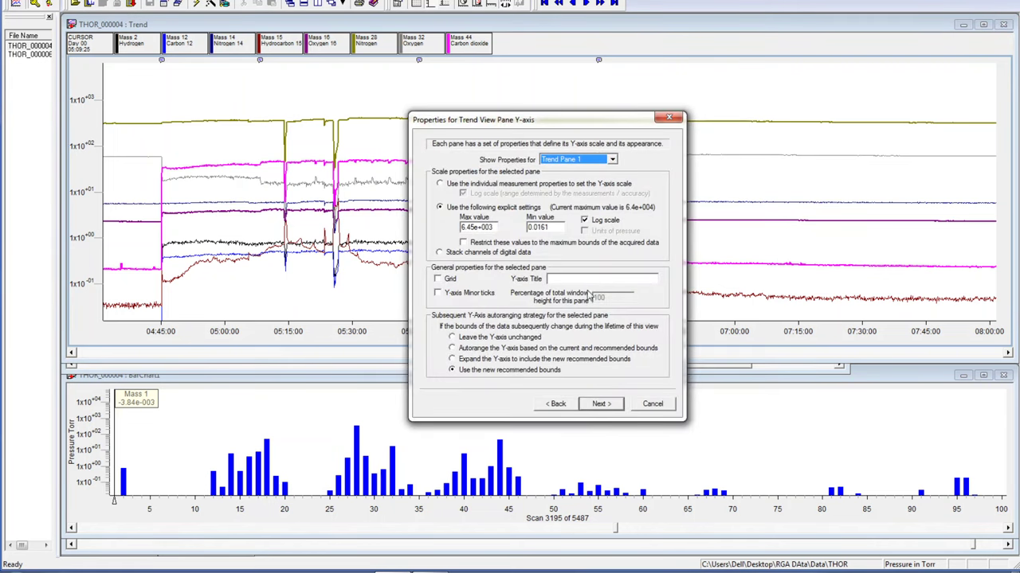
{"action": "left_click", "coordinate": [491, 227]}
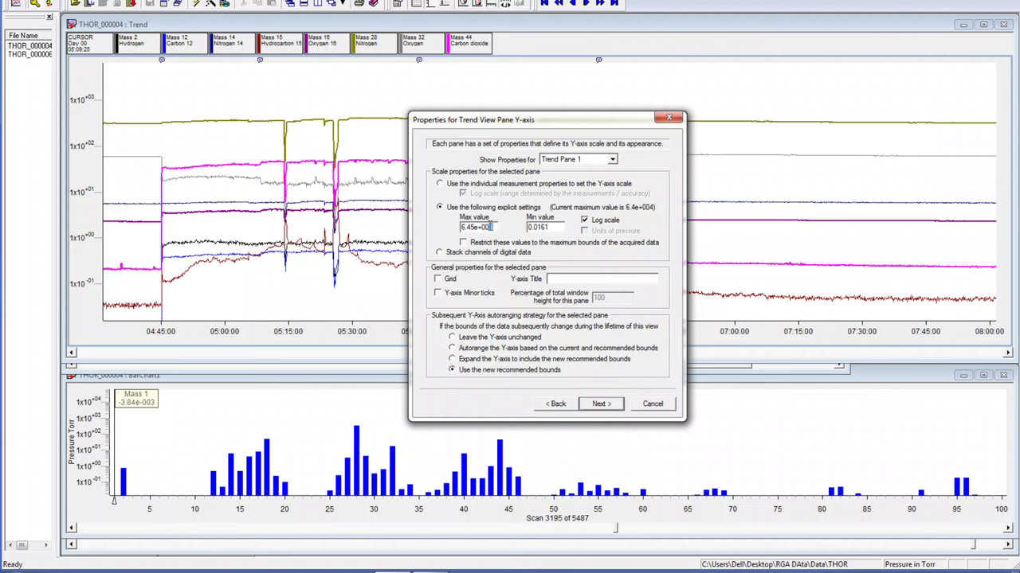
{"action": "key", "text": "Return"}
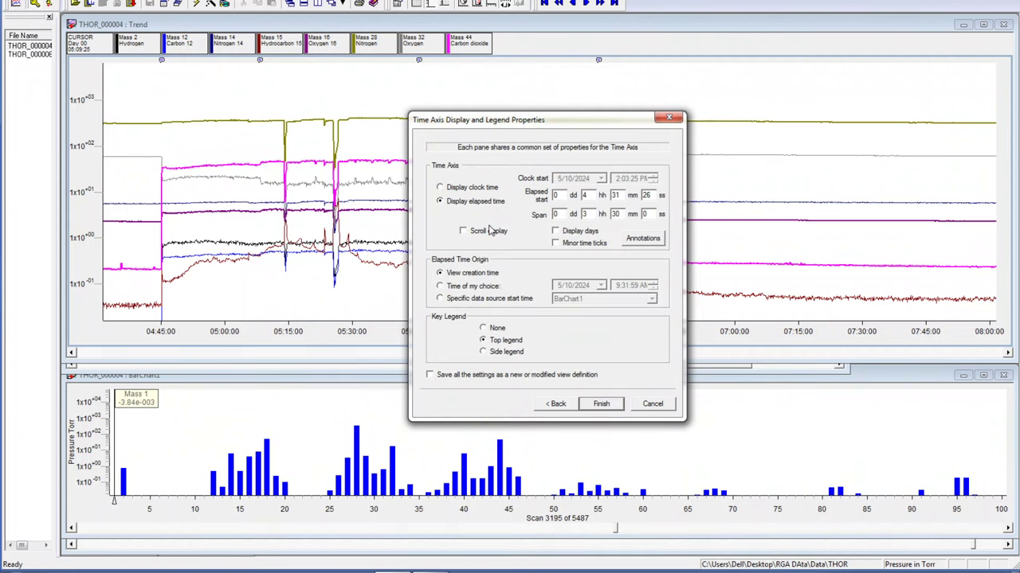
{"action": "left_click", "coordinate": [601, 404]}
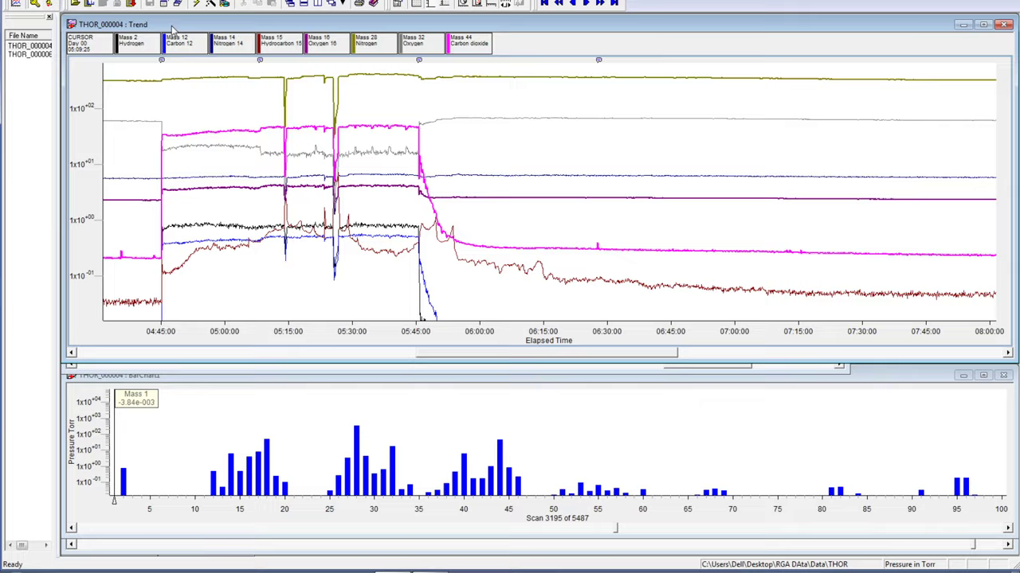
Shift the THOR_000004 window slightly and place its trend cursor near 05:38
{"action": "mouse_move", "coordinate": [174, 28]}
{"action": "left_mouse_down"}
{"action": "mouse_move", "coordinate": [493, 26]}
{"action": "mouse_move", "coordinate": [174, 30]}
{"action": "left_mouse_up"}
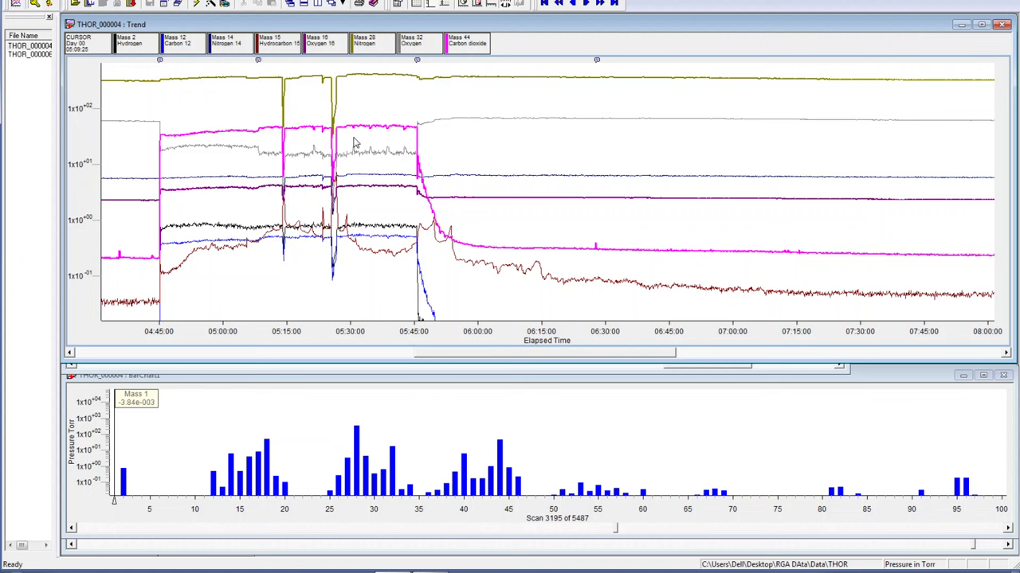
{"action": "left_click_drag", "start_coordinate": [373, 144], "coordinate": [384, 126]}
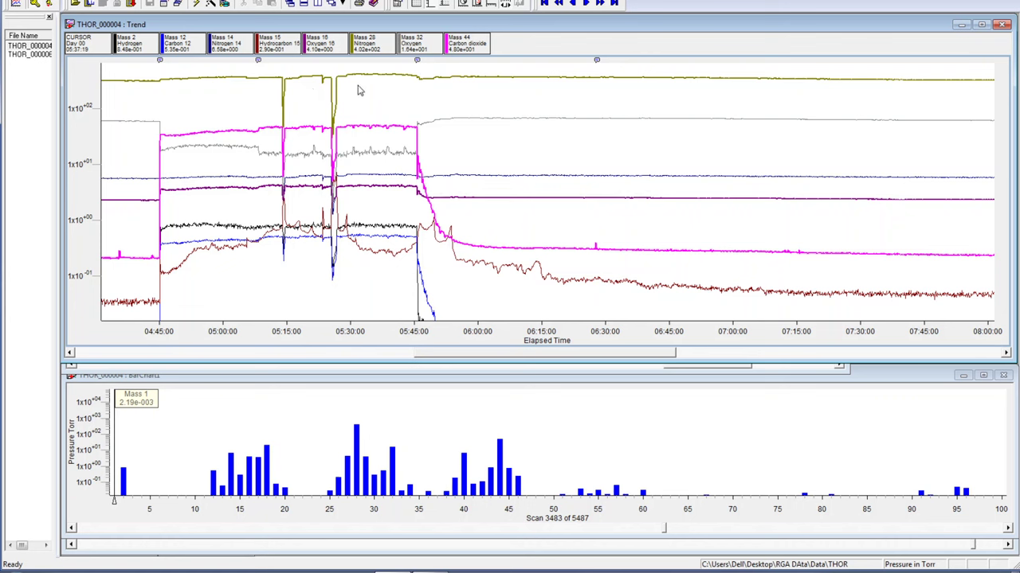
{"action": "double_click", "coordinate": [347, 46]}
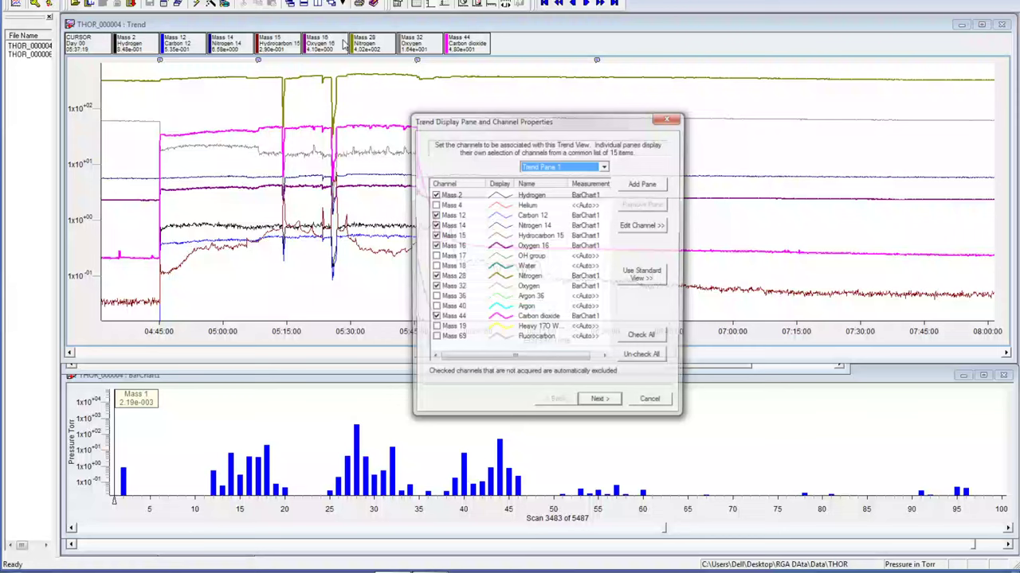
{"action": "left_click", "coordinate": [670, 121]}
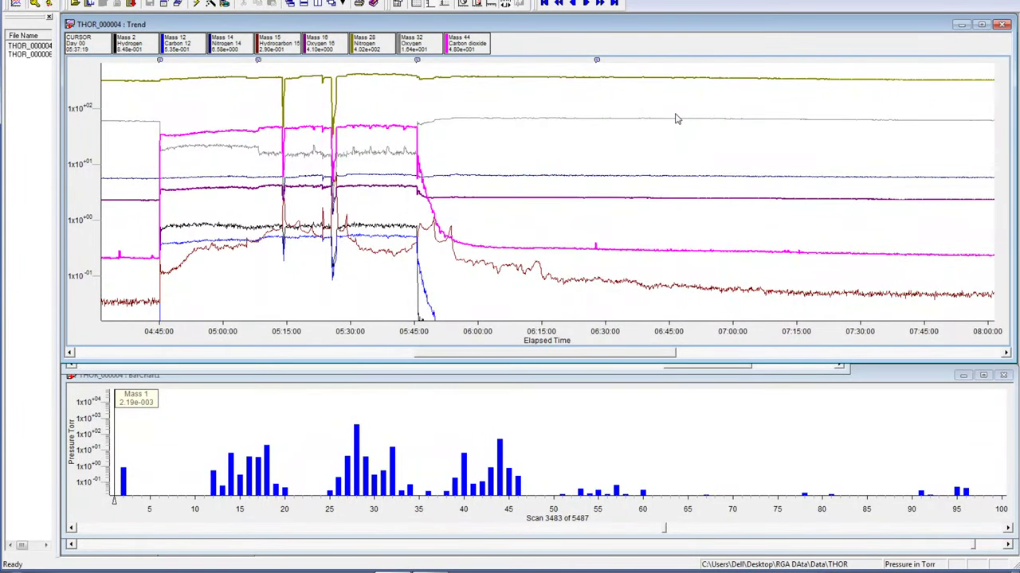
Set the cursor to about 05:36:50 and narrow THOR_000004 to reveal the THOR_000006 trend
{"action": "left_click_drag", "start_coordinate": [369, 124], "coordinate": [391, 120]}
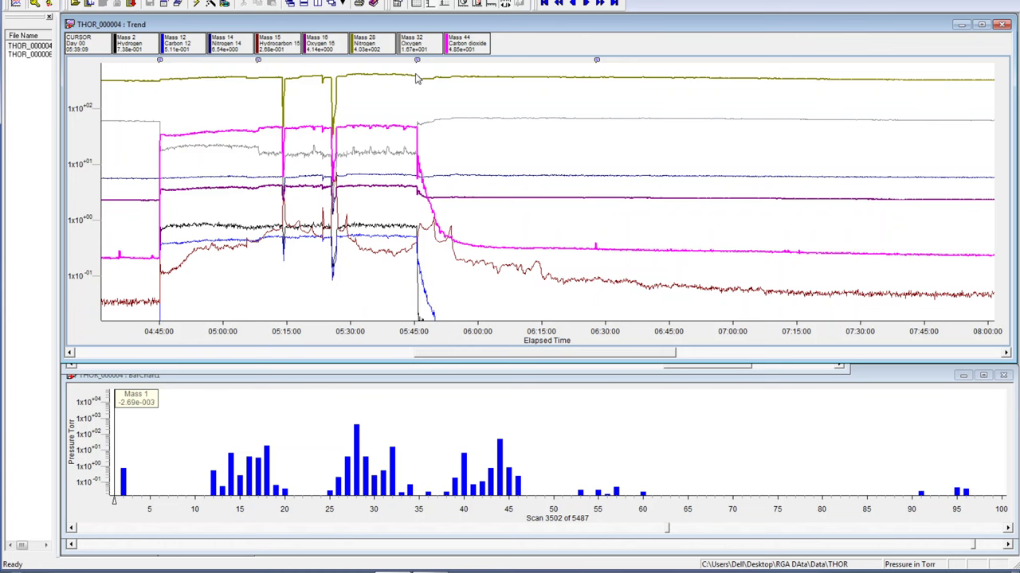
{"action": "left_click", "coordinate": [378, 118]}
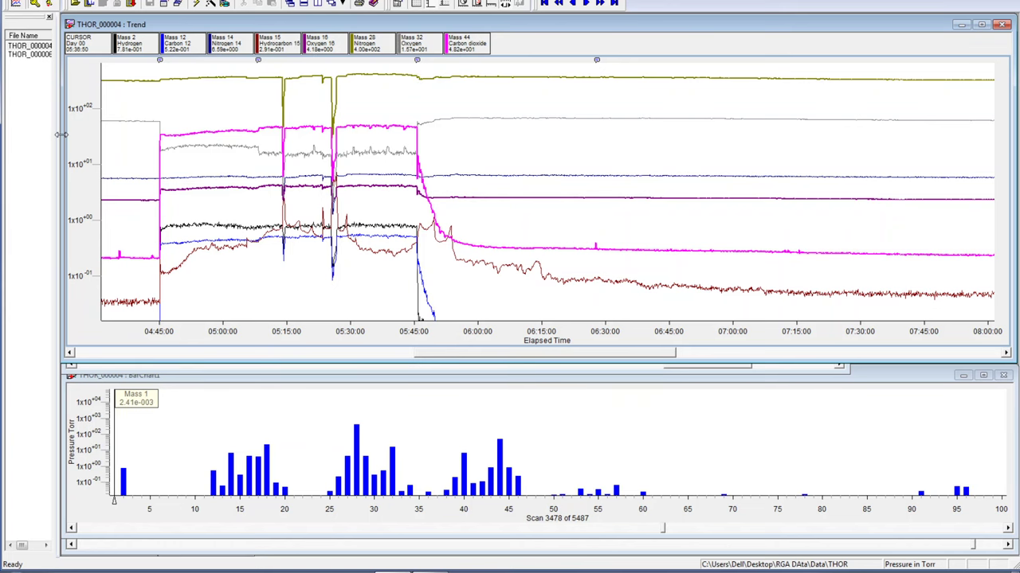
{"action": "left_click_drag", "start_coordinate": [60, 134], "coordinate": [690, 146]}
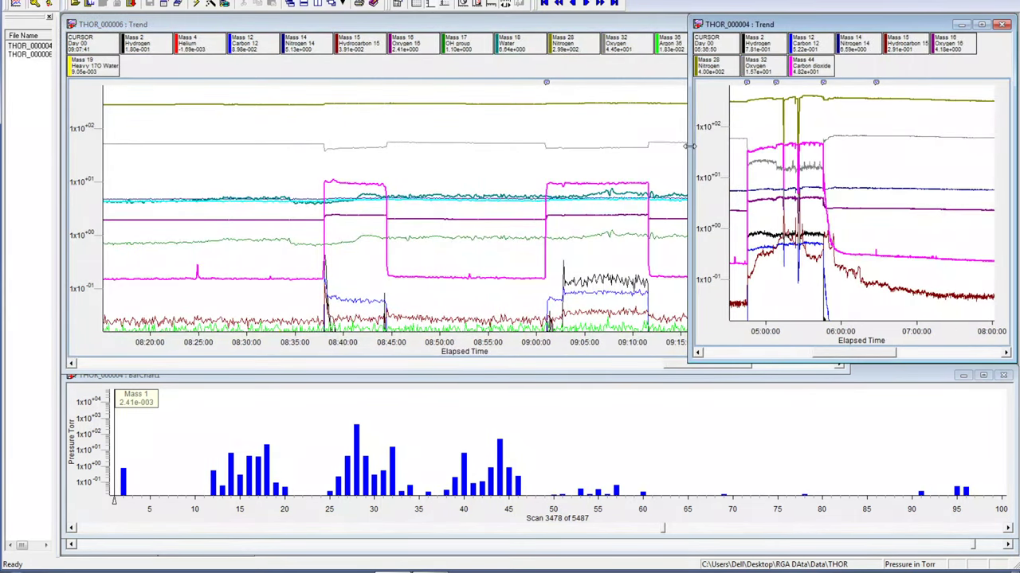
Put THOR_000006 on the left half and THOR_000004 on the right, then scroll both to earlier times
{"action": "left_click", "coordinate": [619, 211]}
{"action": "left_click_drag", "start_coordinate": [846, 287], "coordinate": [522, 289]}
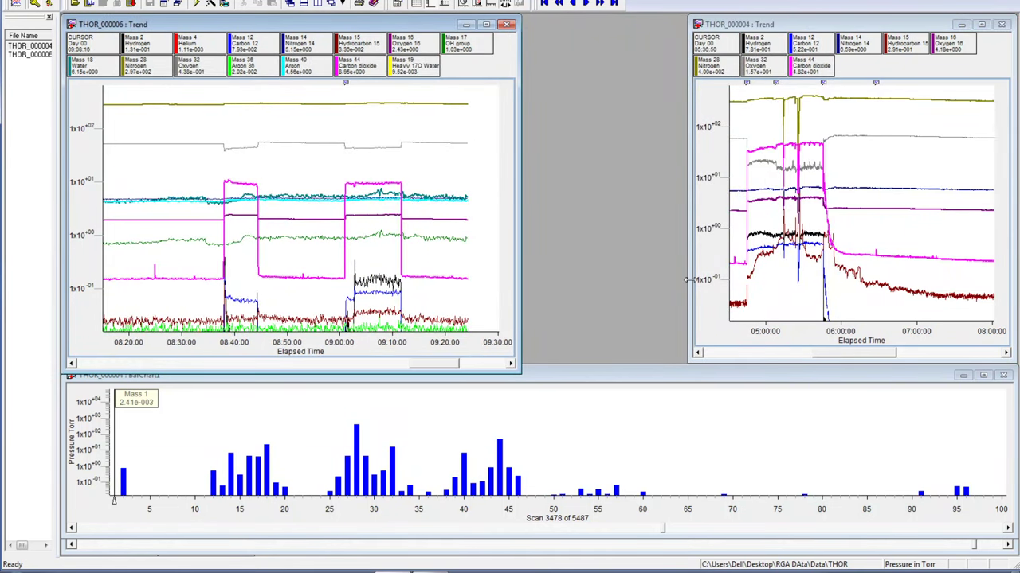
{"action": "left_click_drag", "start_coordinate": [698, 280], "coordinate": [522, 280]}
{"action": "left_click_drag", "start_coordinate": [597, 365], "coordinate": [598, 374]}
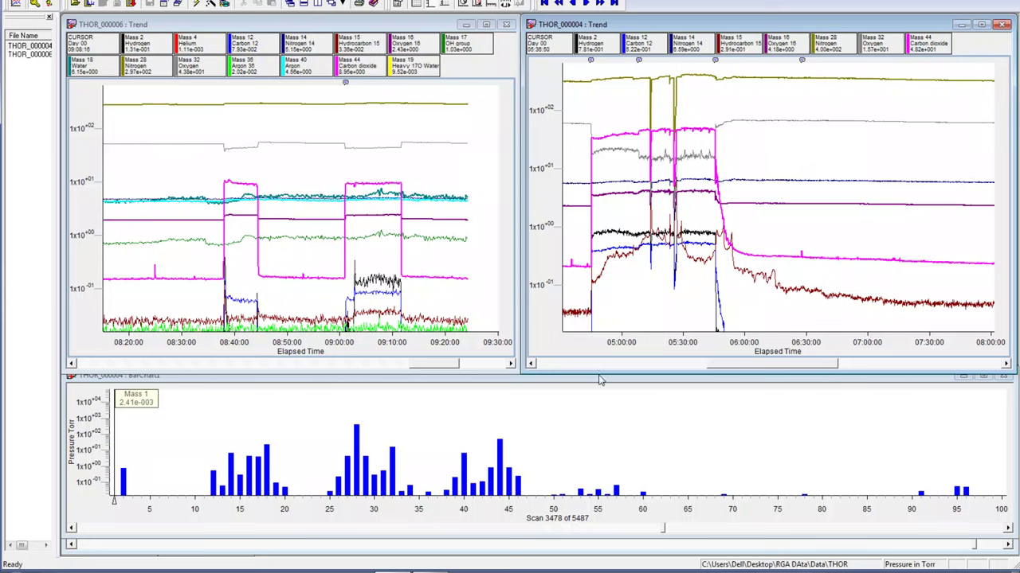
{"action": "mouse_move", "coordinate": [458, 365]}
{"action": "left_mouse_down"}
{"action": "mouse_move", "coordinate": [426, 366]}
{"action": "mouse_move", "coordinate": [458, 365]}
{"action": "mouse_move", "coordinate": [442, 372]}
{"action": "left_mouse_up"}
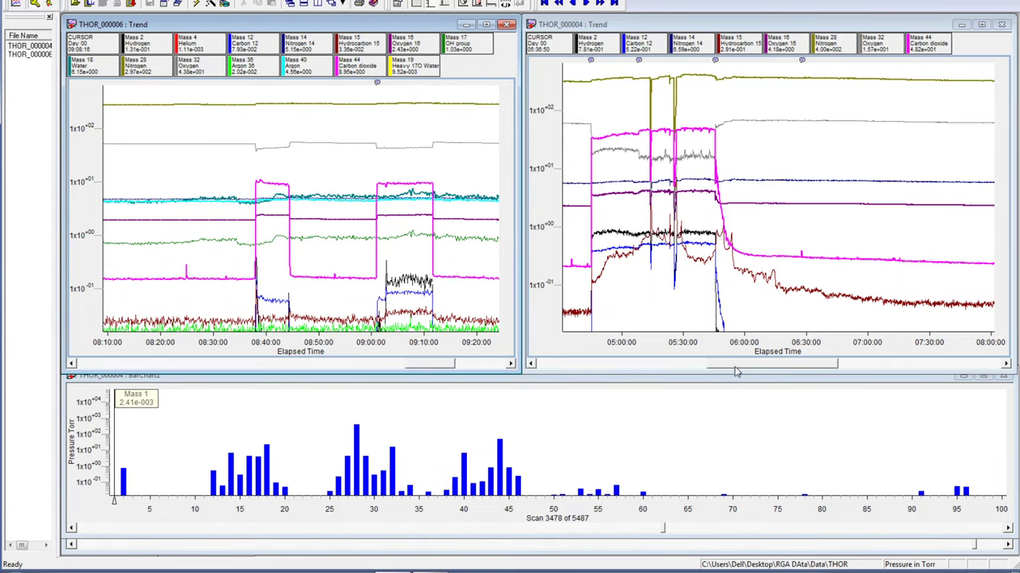
{"action": "left_click_drag", "start_coordinate": [737, 367], "coordinate": [690, 368]}
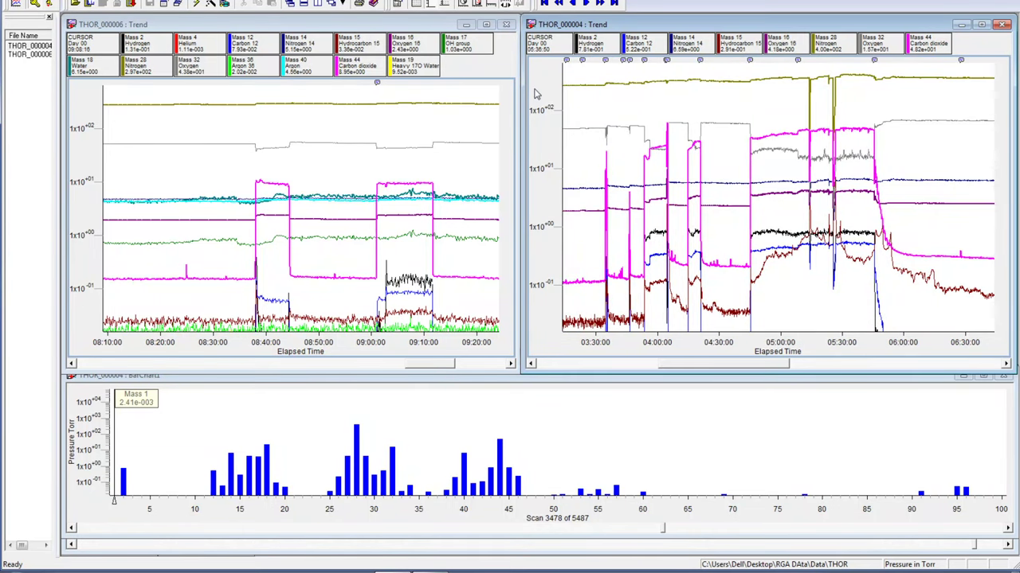
Drop the Mass 4, 17 and 36 channels from the THOR_000006 trend, keeping Y maximum 645
{"action": "double_click", "coordinate": [491, 72]}
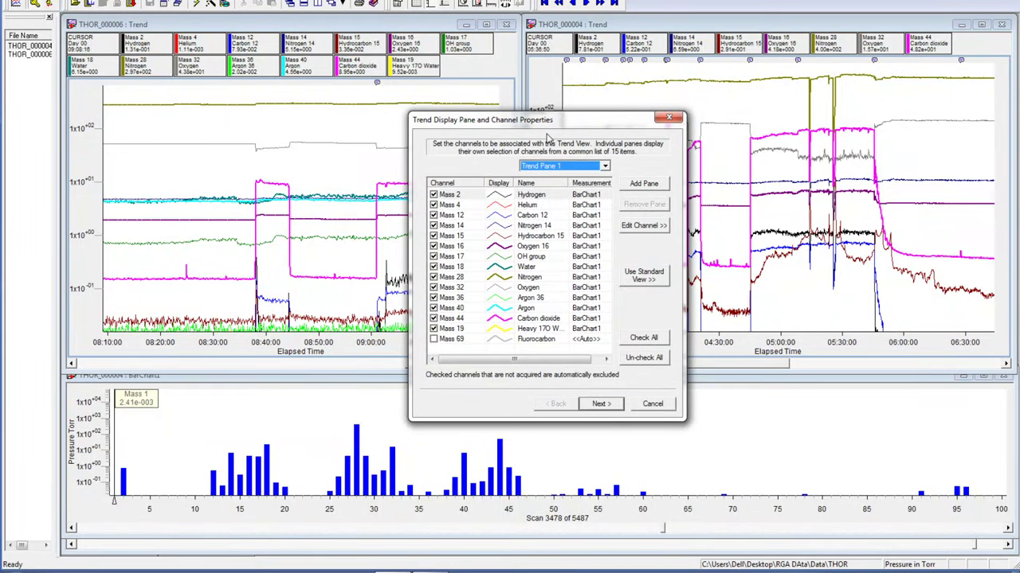
{"action": "left_click", "coordinate": [434, 205]}
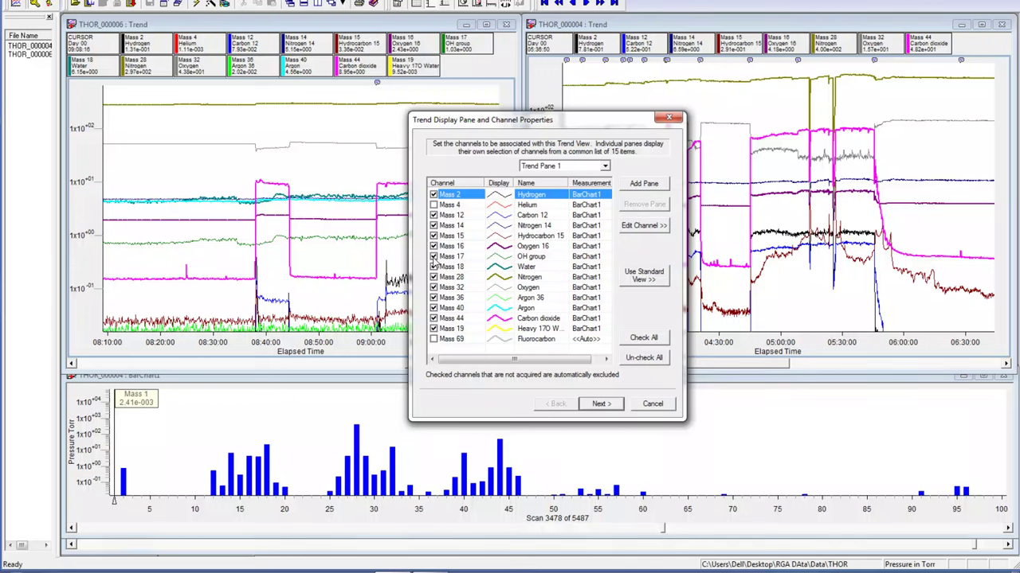
{"action": "left_click", "coordinate": [434, 258]}
{"action": "left_click", "coordinate": [433, 298]}
{"action": "left_click", "coordinate": [601, 404]}
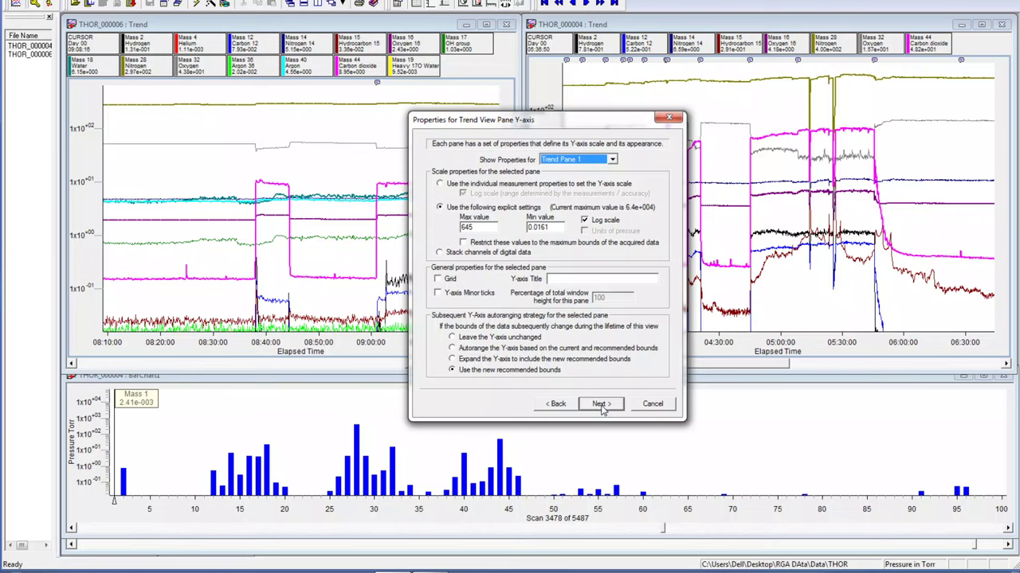
{"action": "left_click", "coordinate": [601, 404]}
{"action": "left_click", "coordinate": [601, 404]}
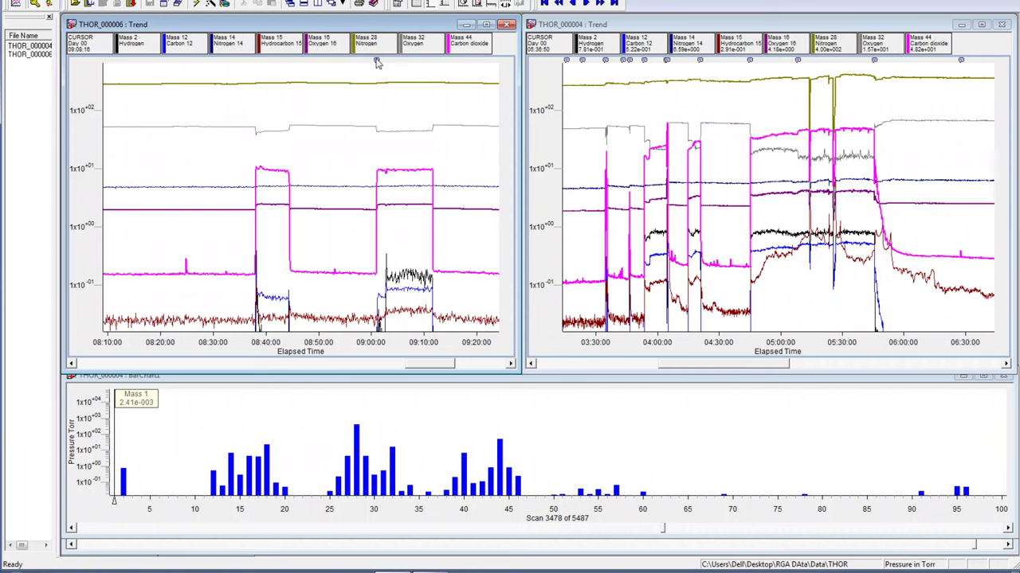
Set cursors at about 05:11 in THOR_000004 and 09:05 in THOR_000006
{"action": "mouse_move", "coordinate": [377, 62]}
{"action": "mouse_move", "coordinate": [798, 63]}
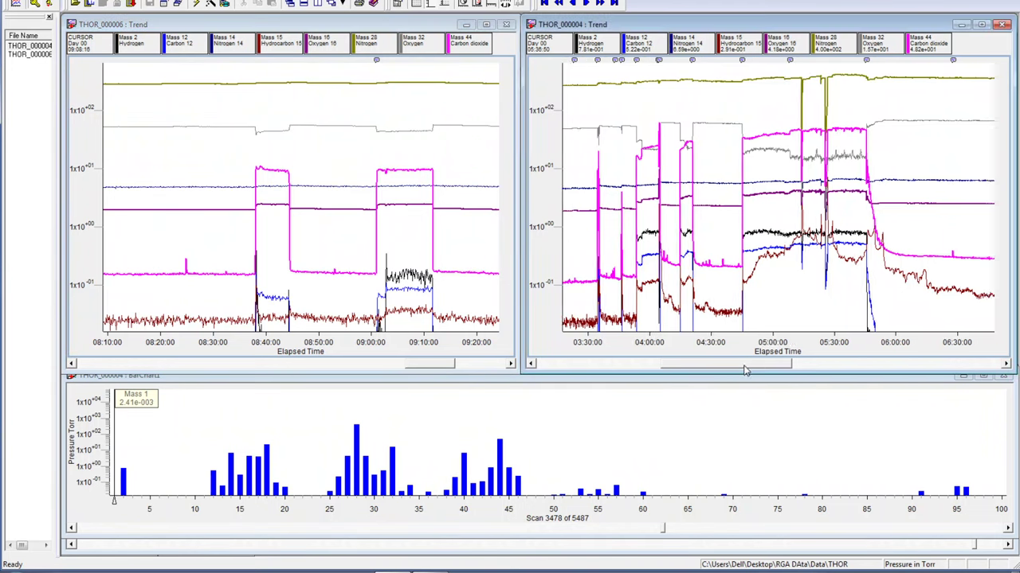
{"action": "mouse_move", "coordinate": [751, 364]}
{"action": "left_mouse_down"}
{"action": "mouse_move", "coordinate": [874, 366]}
{"action": "mouse_move", "coordinate": [768, 368]}
{"action": "left_mouse_up"}
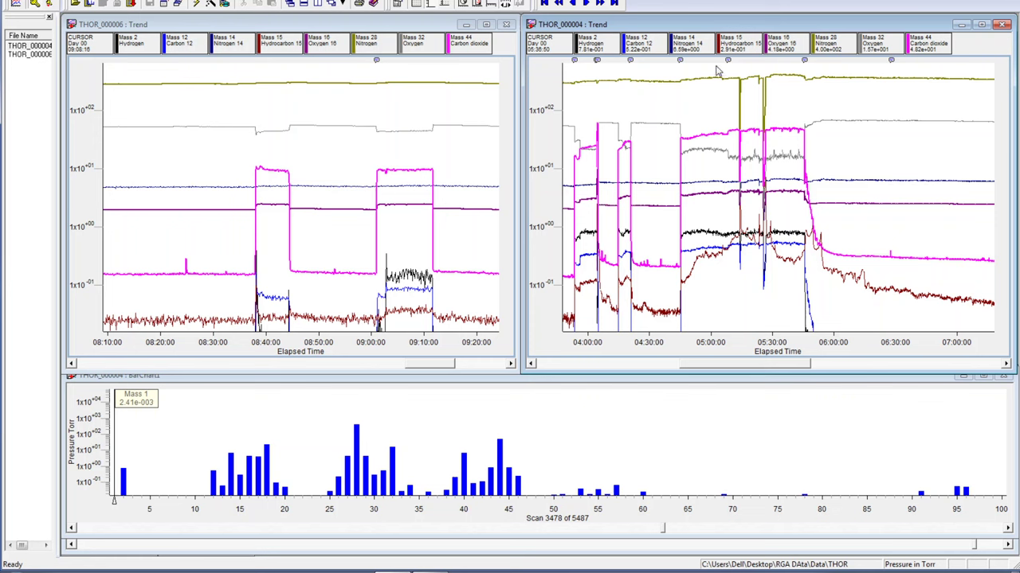
{"action": "left_click_drag", "start_coordinate": [728, 70], "coordinate": [737, 83]}
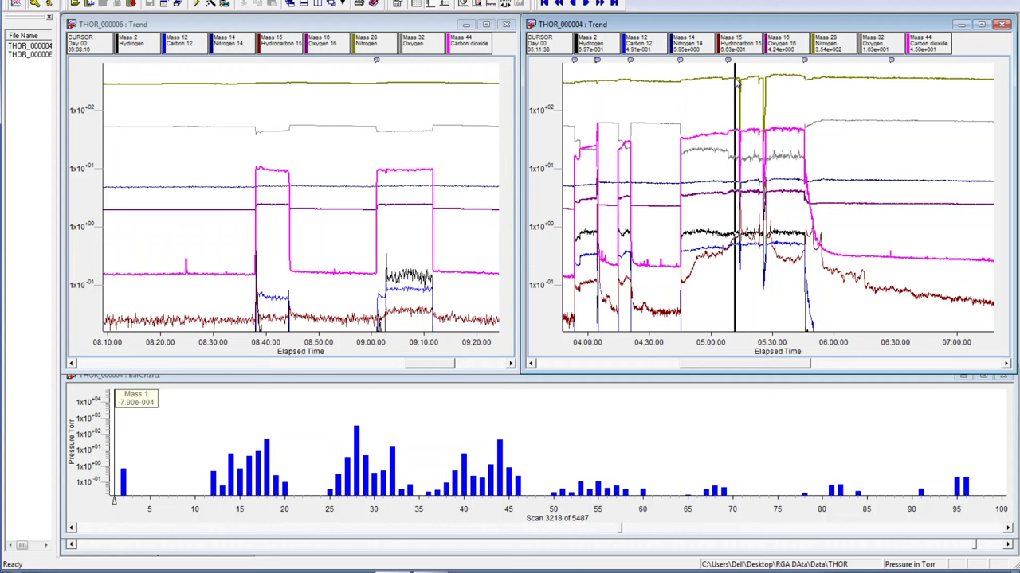
{"action": "left_click", "coordinate": [736, 81]}
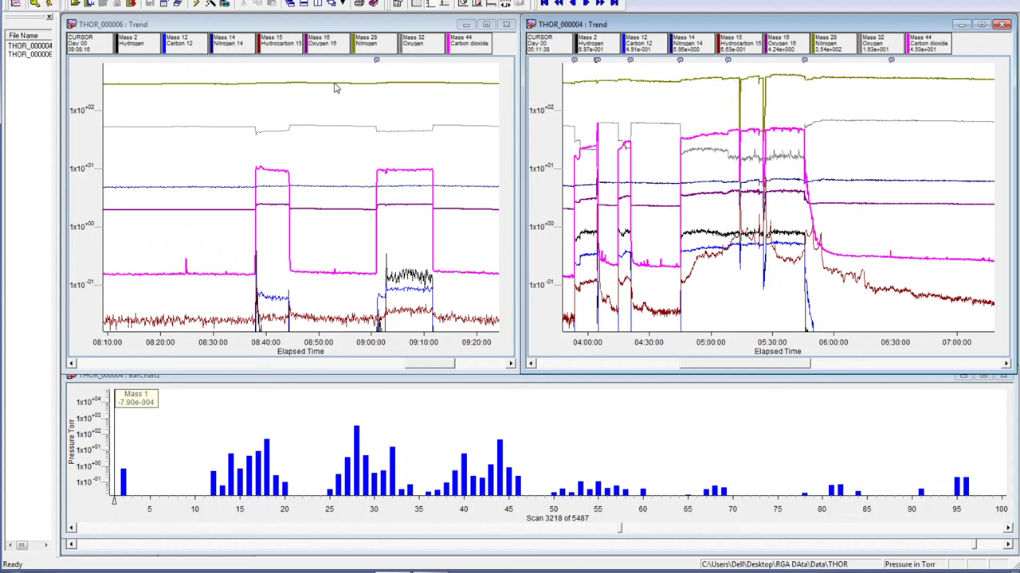
{"action": "left_click", "coordinate": [402, 110]}
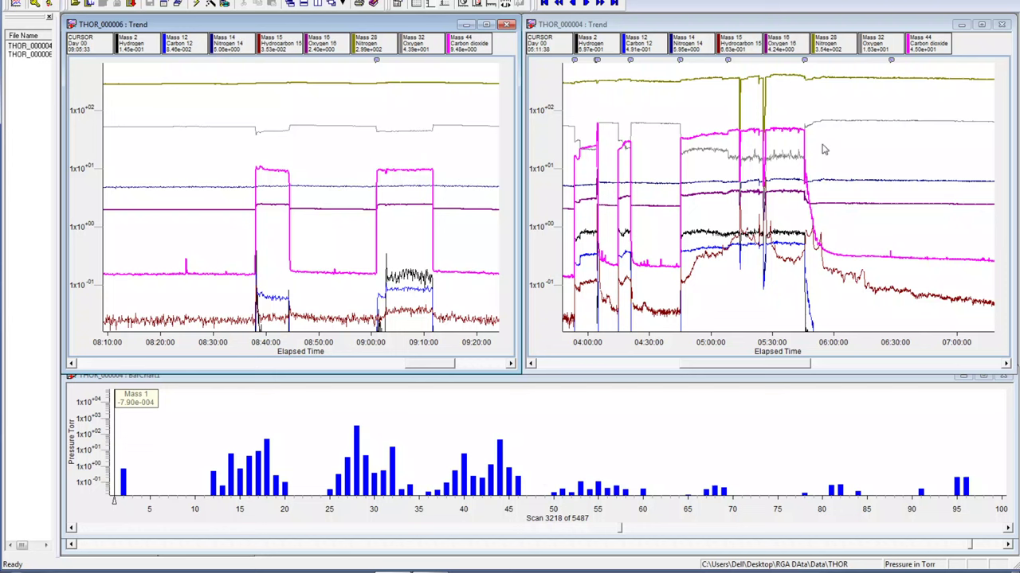
Place cursors on both trends, settling THOR_000006 near 09:06 and THOR_000004 near 05:38
{"action": "left_click", "coordinate": [779, 150]}
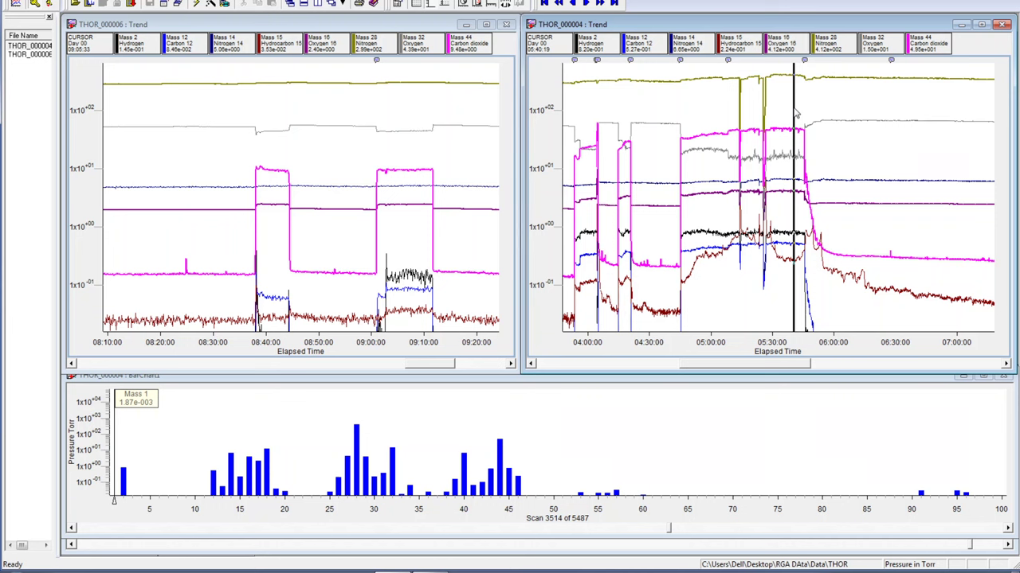
{"action": "left_click", "coordinate": [414, 143]}
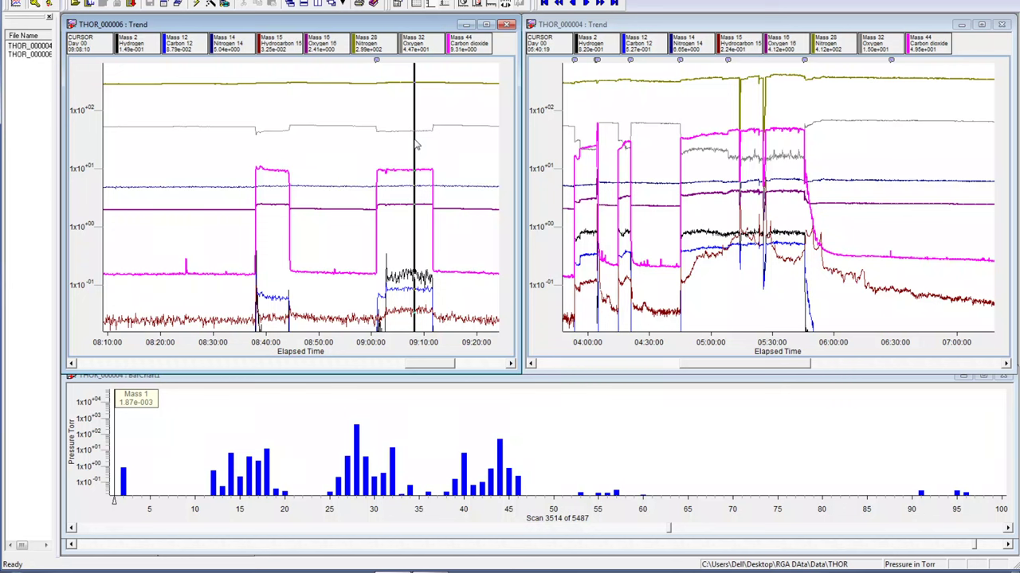
{"action": "left_click", "coordinate": [781, 146]}
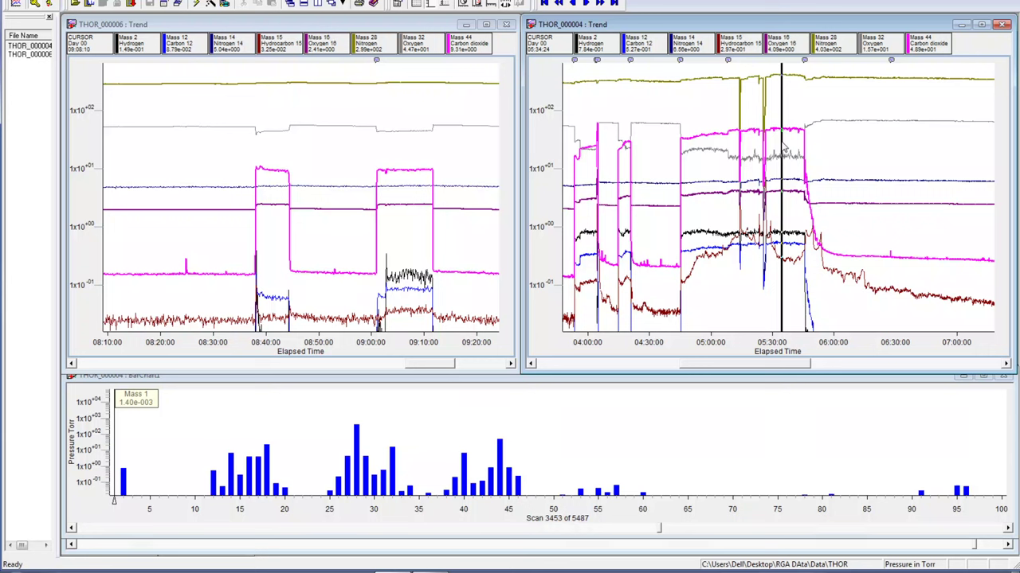
{"action": "left_click", "coordinate": [409, 185]}
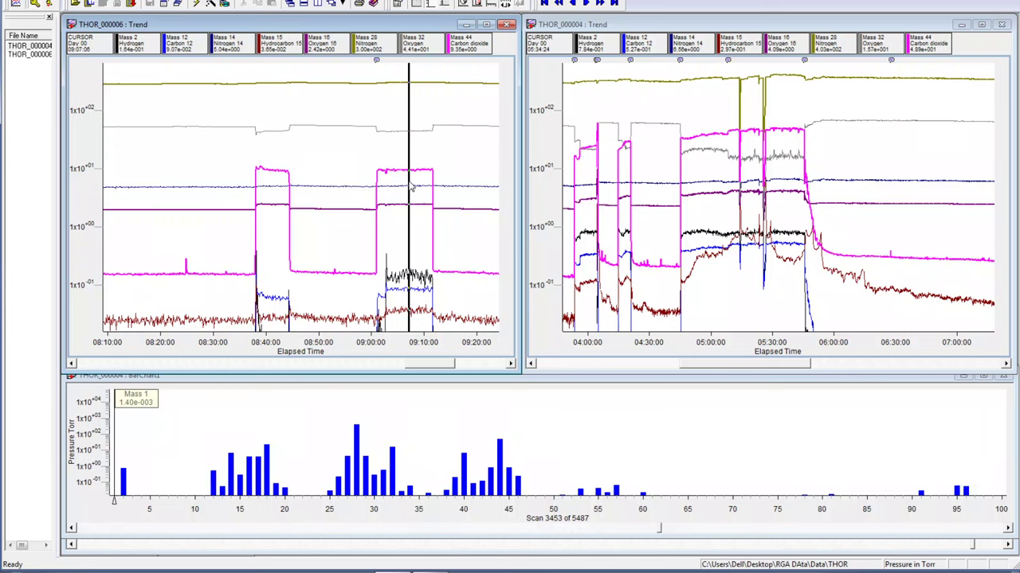
{"action": "left_click_drag", "start_coordinate": [411, 186], "coordinate": [408, 195]}
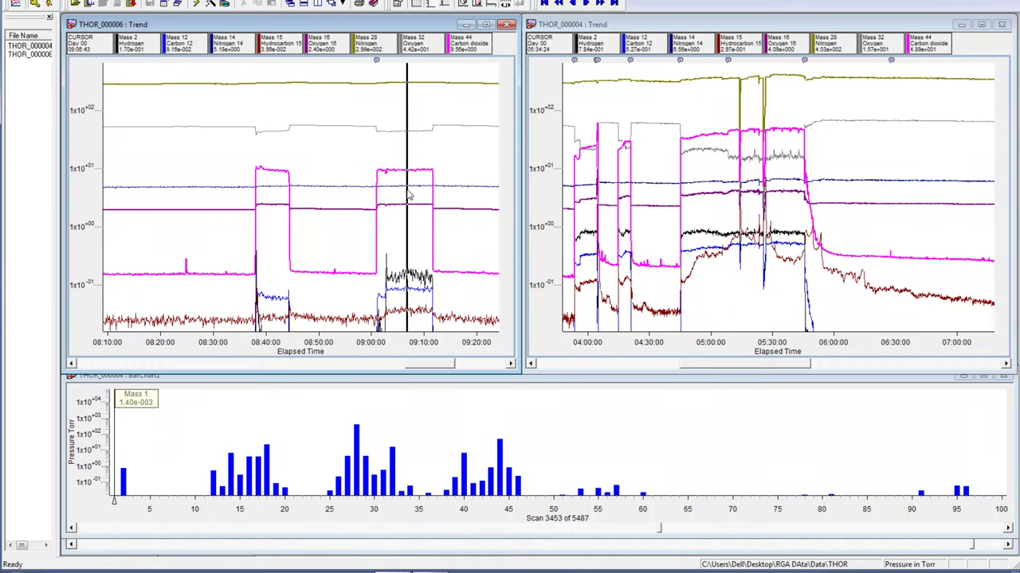
{"action": "left_click", "coordinate": [792, 151]}
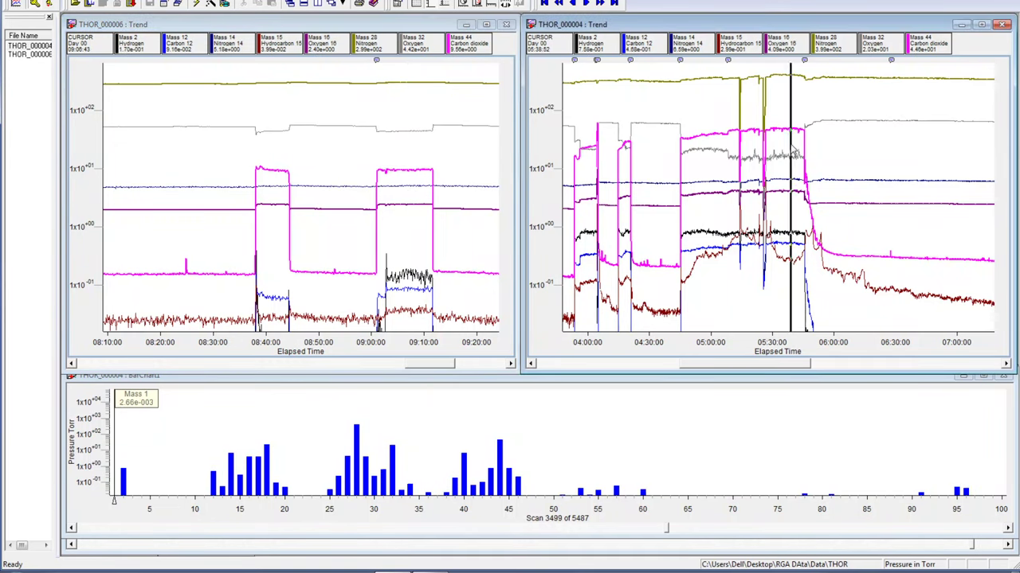
{"action": "mouse_move", "coordinate": [793, 151]}
{"action": "left_mouse_down"}
{"action": "mouse_move", "coordinate": [781, 149]}
{"action": "mouse_move", "coordinate": [794, 149]}
{"action": "mouse_move", "coordinate": [792, 160]}
{"action": "left_mouse_up"}
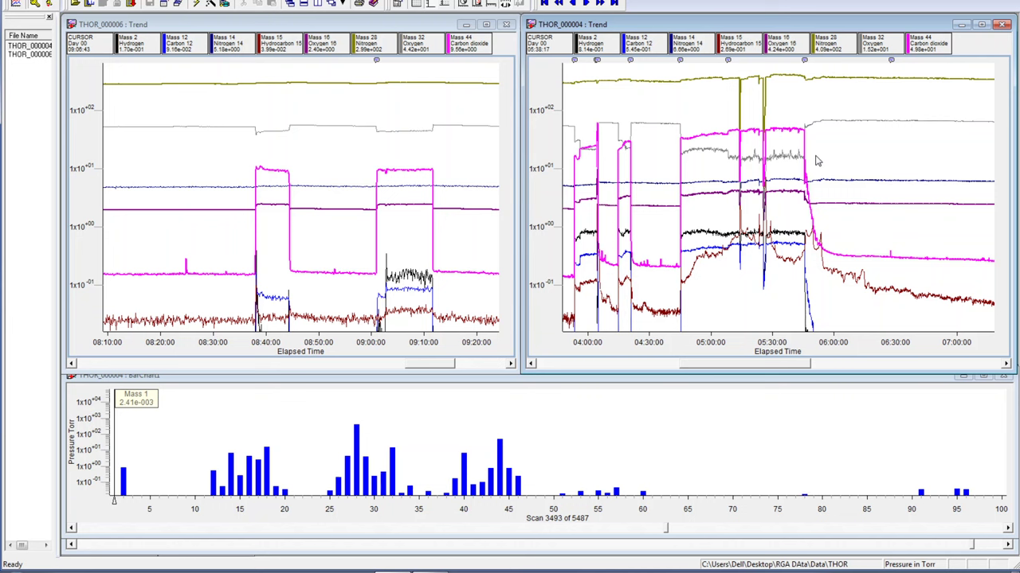
Move the THOR_000004 cursor to about 04:32 (scan 2818) and the THOR_000006 cursor near 09:19
{"action": "left_click_drag", "start_coordinate": [654, 134], "coordinate": [658, 139]}
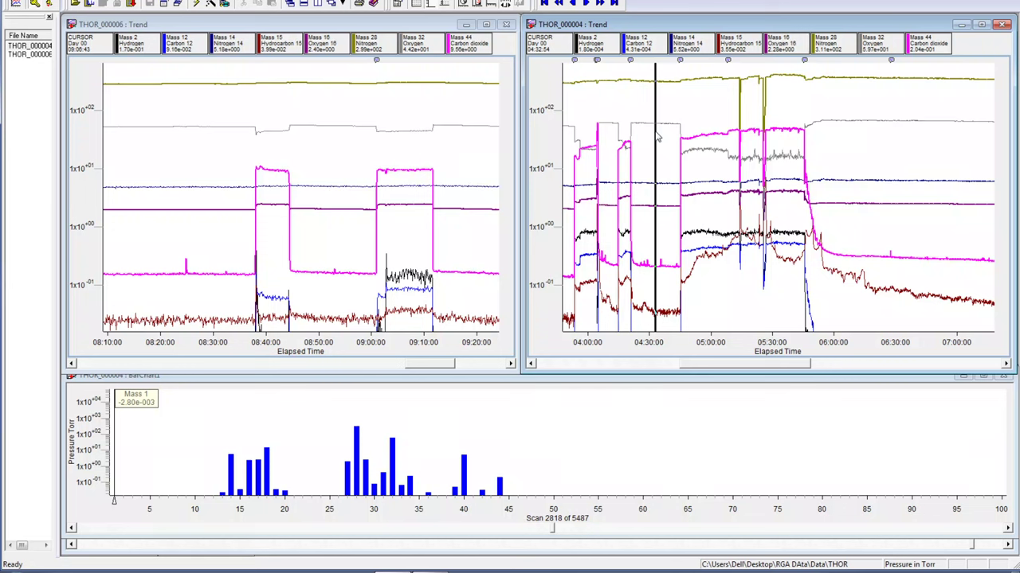
{"action": "left_click", "coordinate": [470, 142]}
{"action": "key", "text": "Left"}
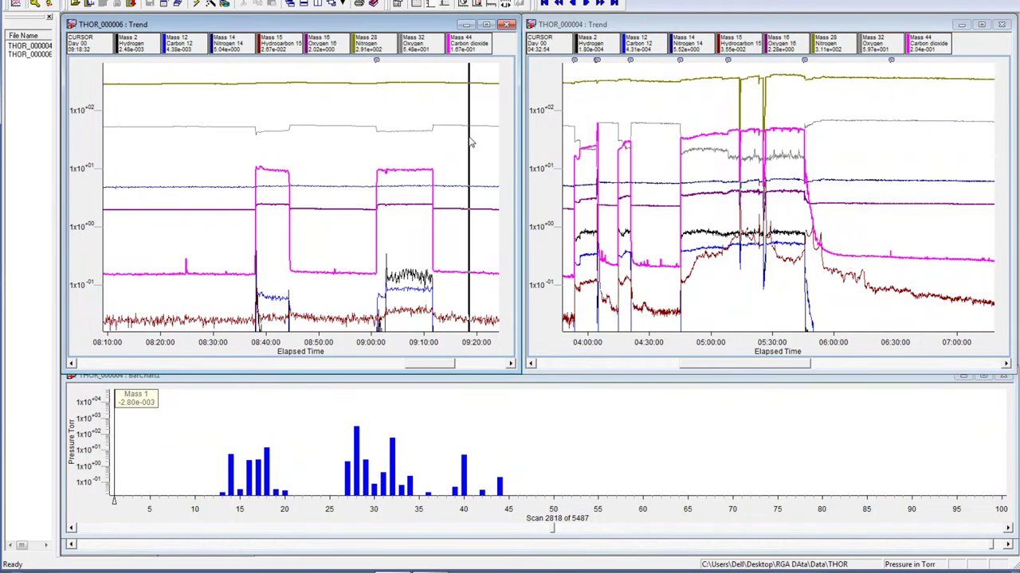
{"action": "left_click_drag", "start_coordinate": [470, 142], "coordinate": [509, 140]}
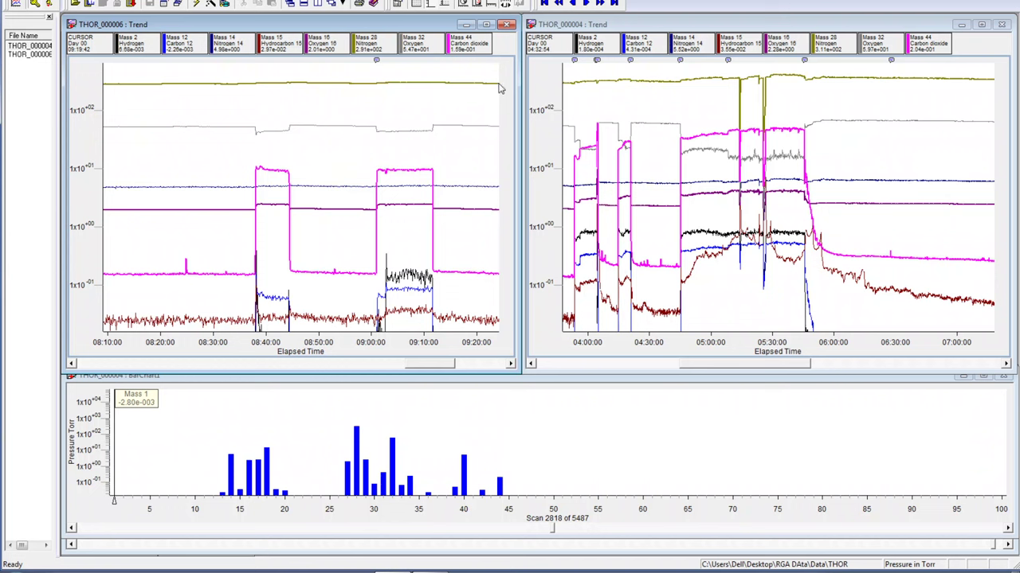
{"action": "left_click", "coordinate": [472, 146]}
{"action": "mouse_move", "coordinate": [728, 64]}
Set the THOR_000006 trend's time axis span to 1 hour 0 minutes
{"action": "double_click", "coordinate": [388, 338]}
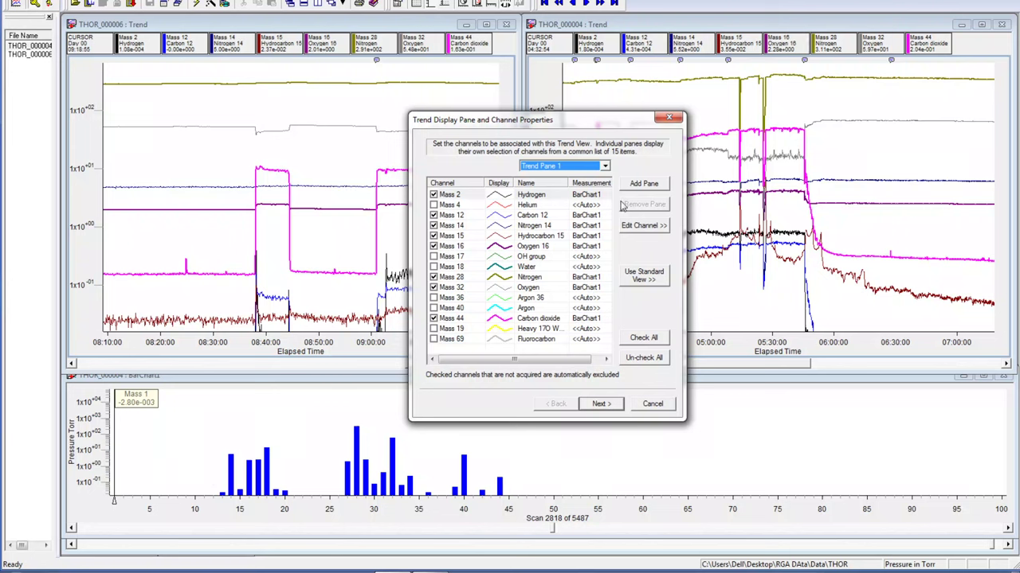
{"action": "left_click", "coordinate": [600, 404]}
{"action": "left_click", "coordinate": [600, 404]}
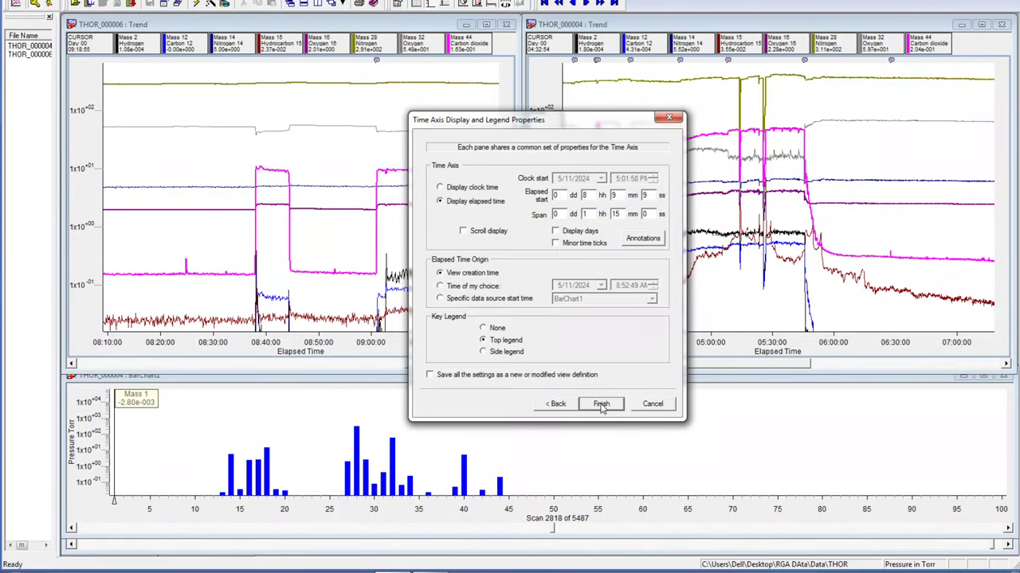
{"action": "double_click", "coordinate": [615, 214]}
{"action": "left_click", "coordinate": [623, 215]}
{"action": "key", "text": "shift+Home"}
{"action": "type", "text": "0"}
{"action": "key", "text": "Return"}
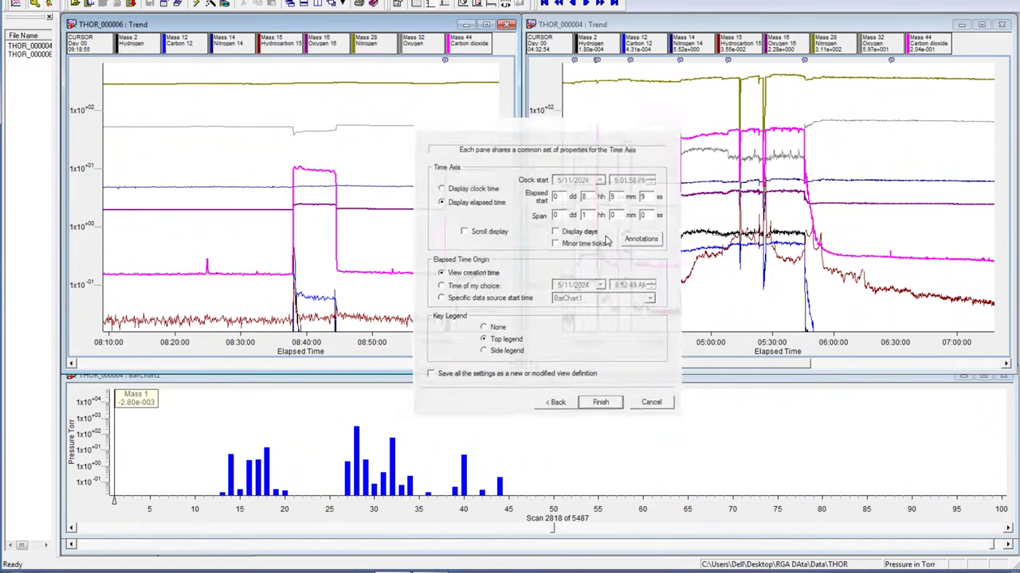
Set the THOR_000004 trend's time axis span to 1 hour 00 minutes
{"action": "double_click", "coordinate": [758, 314]}
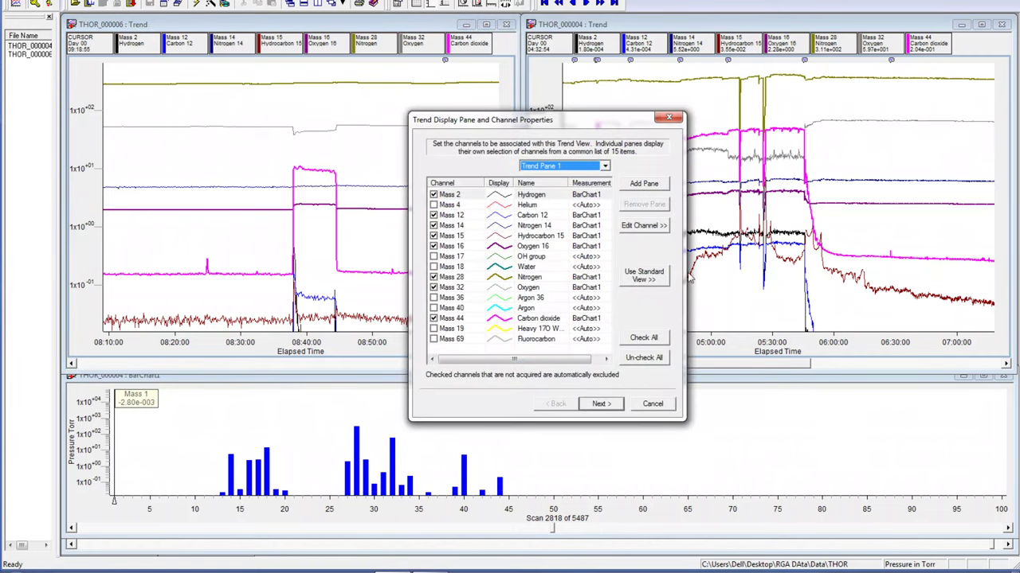
{"action": "left_click", "coordinate": [605, 405]}
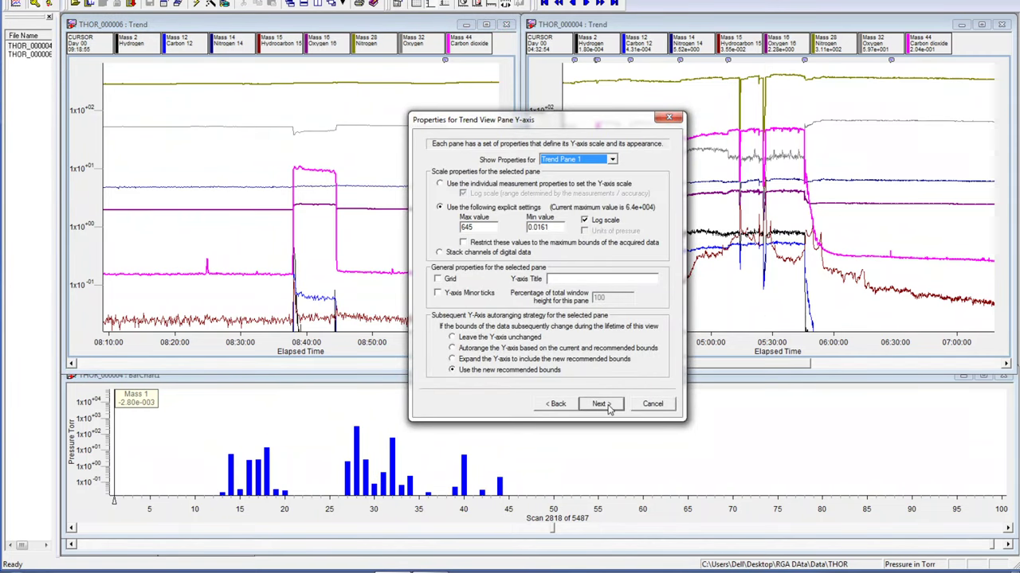
{"action": "left_click", "coordinate": [606, 405]}
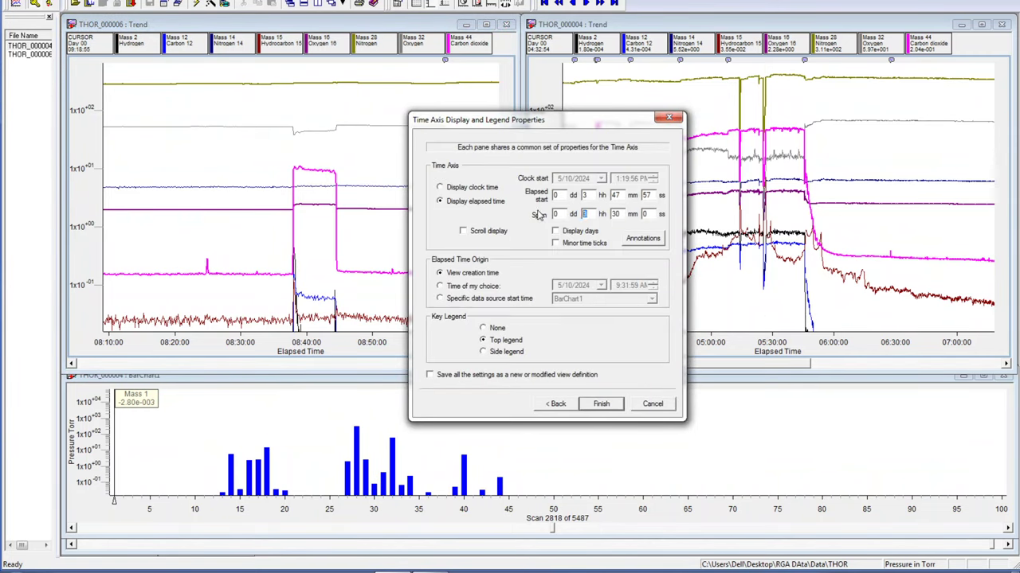
{"action": "type", "text": "1"}
{"action": "key", "text": "Tab"}
{"action": "type", "text": "00"}
{"action": "left_click", "coordinate": [602, 404]}
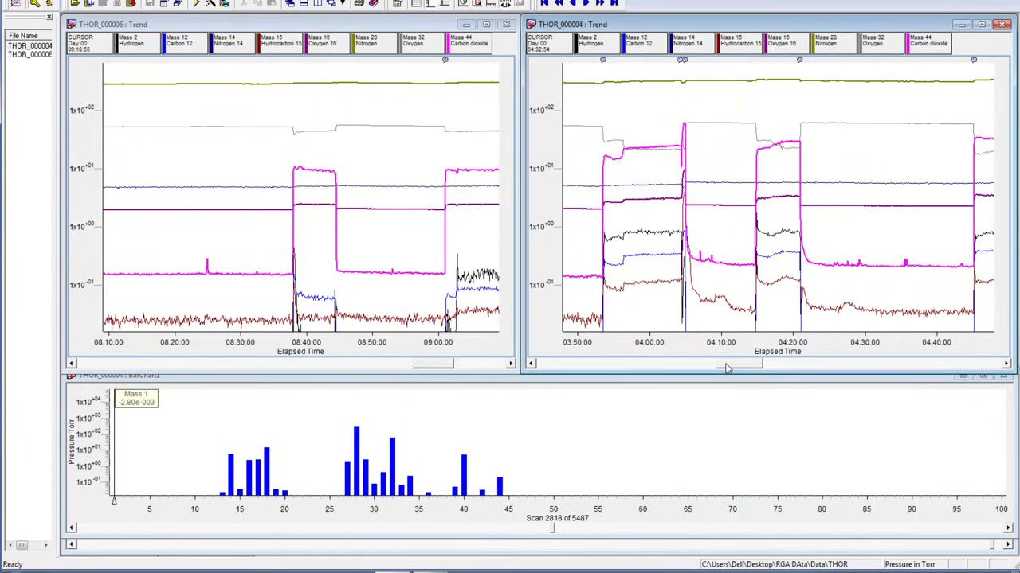
Move the THOR_000004 trend window to the left and the THOR_000006 trend window to the right
{"action": "left_click_drag", "start_coordinate": [726, 368], "coordinate": [746, 370]}
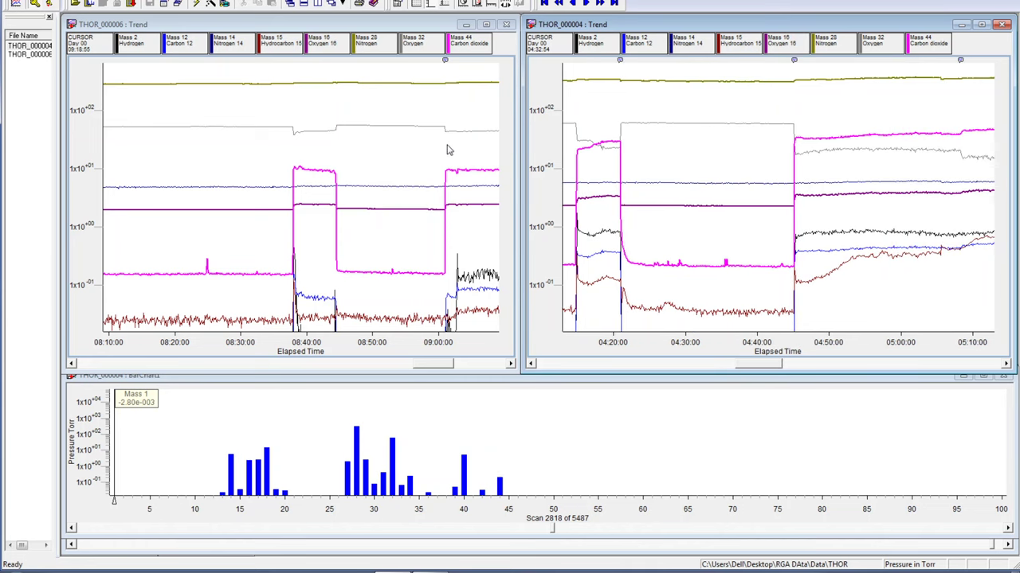
{"action": "left_click_drag", "start_coordinate": [355, 24], "coordinate": [919, 53]}
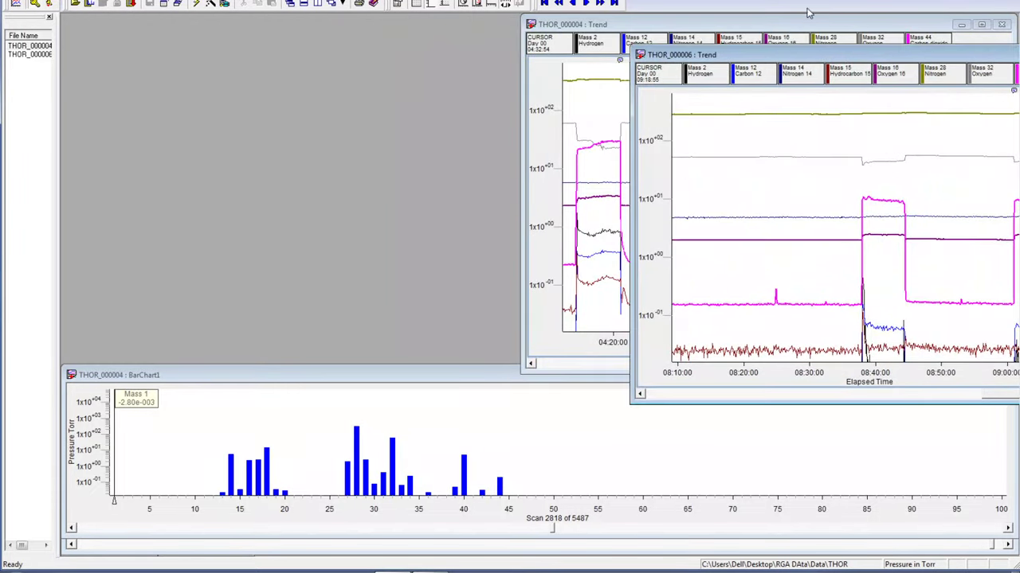
{"action": "left_click_drag", "start_coordinate": [779, 25], "coordinate": [317, 26]}
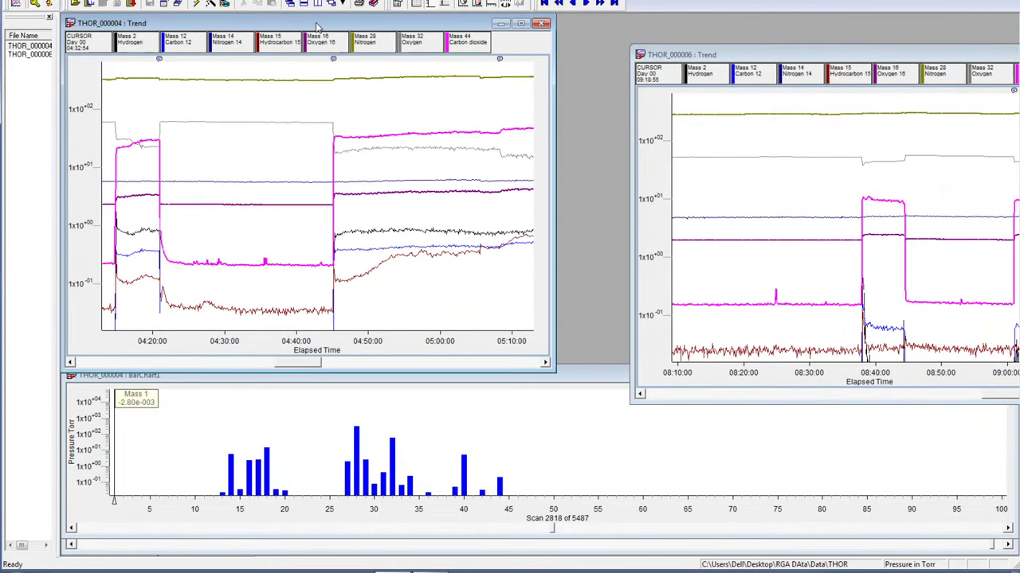
{"action": "left_click_drag", "start_coordinate": [711, 55], "coordinate": [640, 24]}
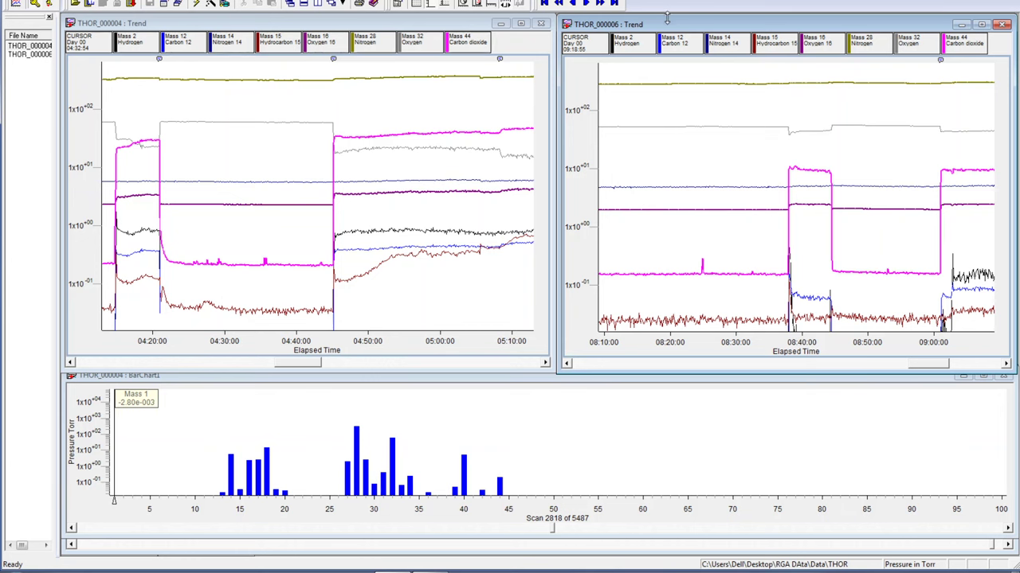
Align the THOR_000004 trend window and set its cursor near 05:41
{"action": "left_click", "coordinate": [466, 28]}
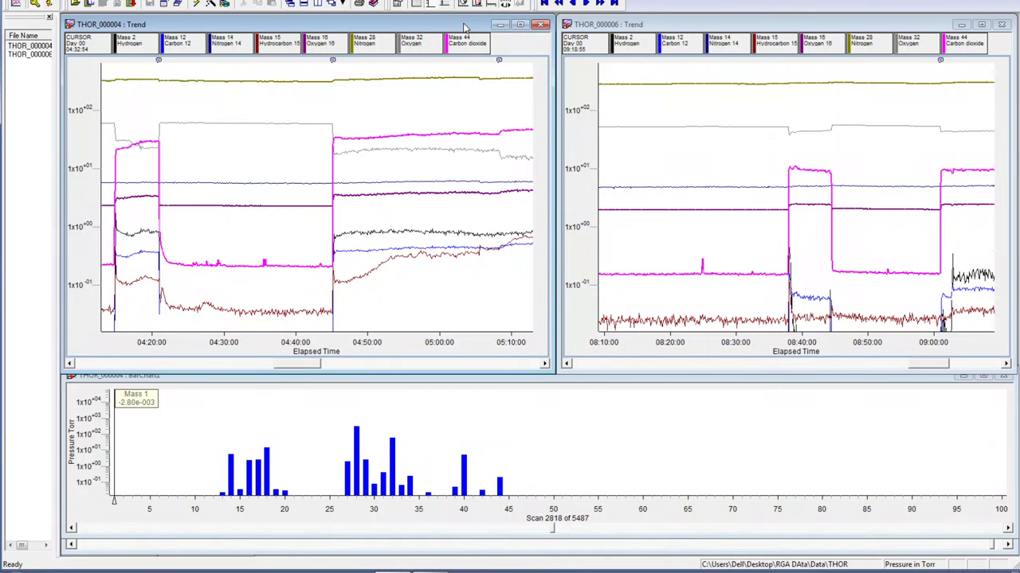
{"action": "left_click_drag", "start_coordinate": [466, 28], "coordinate": [468, 27]}
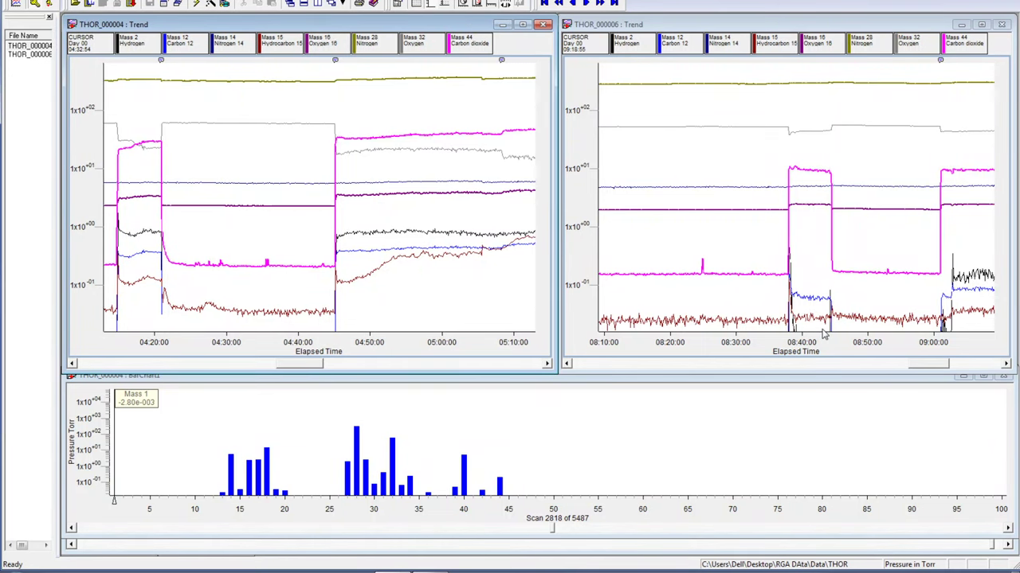
{"action": "left_click_drag", "start_coordinate": [916, 368], "coordinate": [933, 368]}
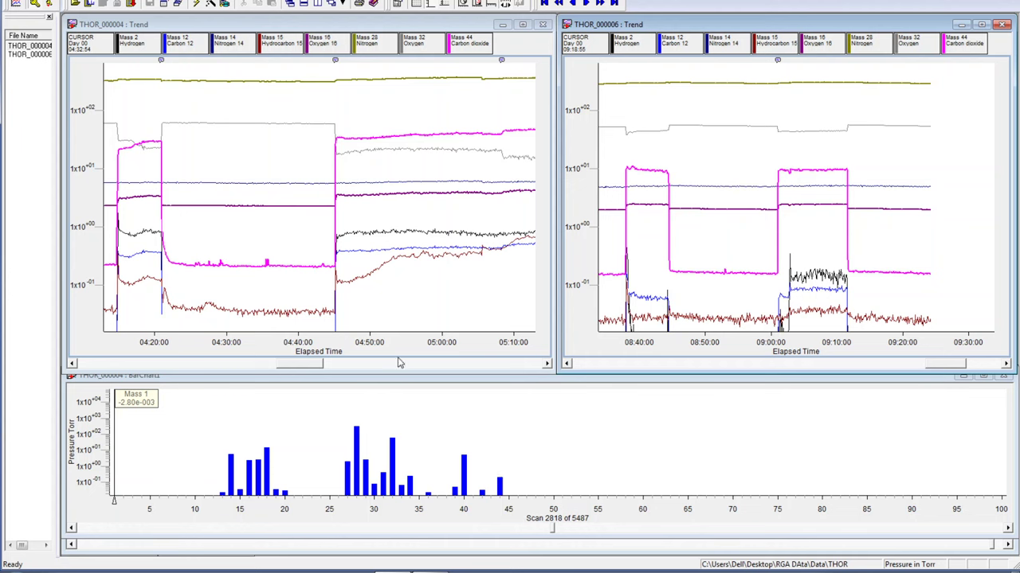
{"action": "left_click_drag", "start_coordinate": [309, 365], "coordinate": [343, 369]}
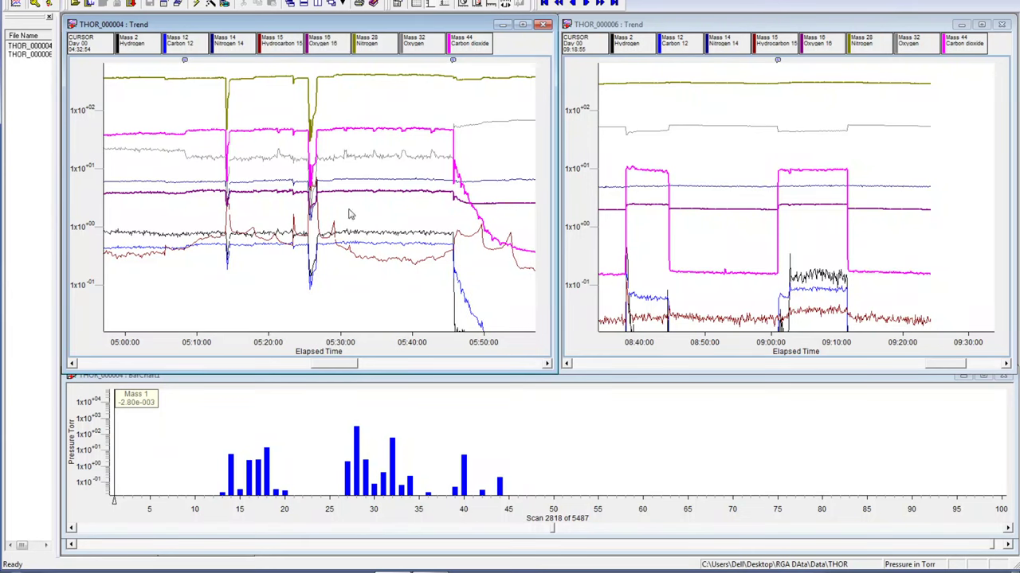
{"action": "left_click_drag", "start_coordinate": [501, 111], "coordinate": [417, 110]}
Move the THOR_000006 cursor back to about 08:36
{"action": "left_click", "coordinate": [728, 115]}
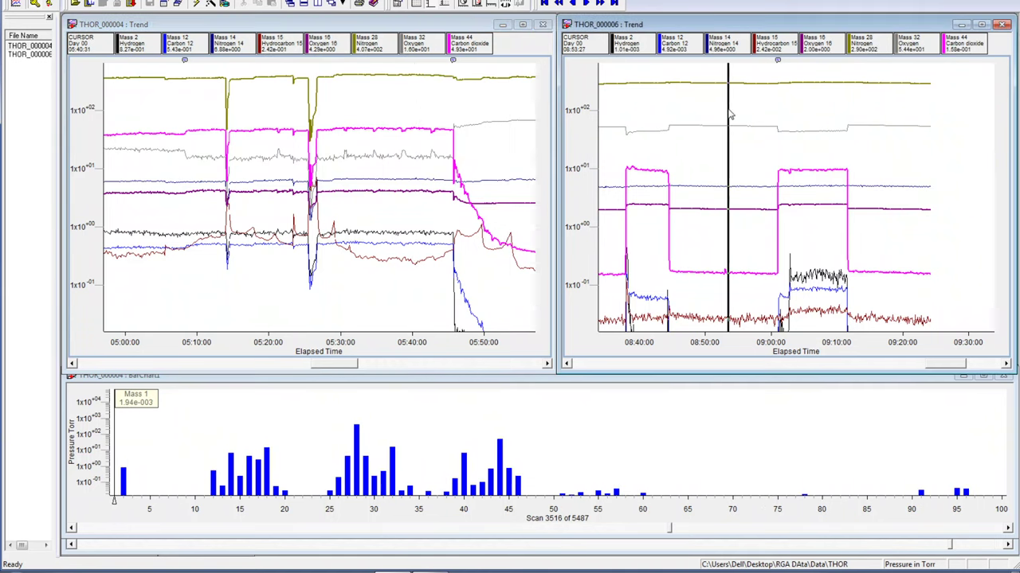
{"action": "left_click_drag", "start_coordinate": [730, 116], "coordinate": [727, 115]}
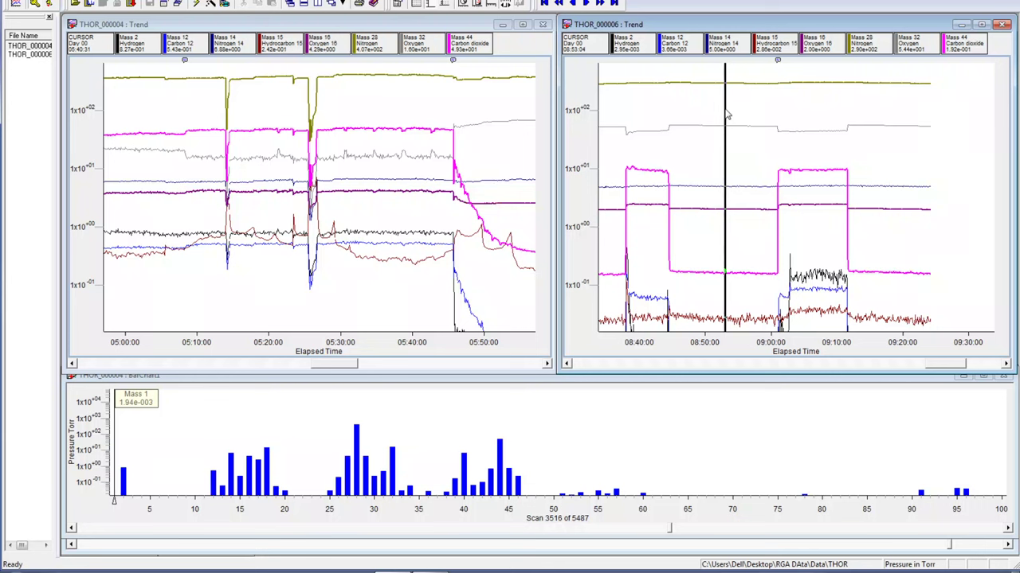
{"action": "key", "text": "Left"}
{"action": "mouse_move", "coordinate": [721, 120]}
{"action": "left_mouse_down"}
{"action": "mouse_move", "coordinate": [711, 132]}
{"action": "mouse_move", "coordinate": [723, 135]}
{"action": "left_mouse_up"}
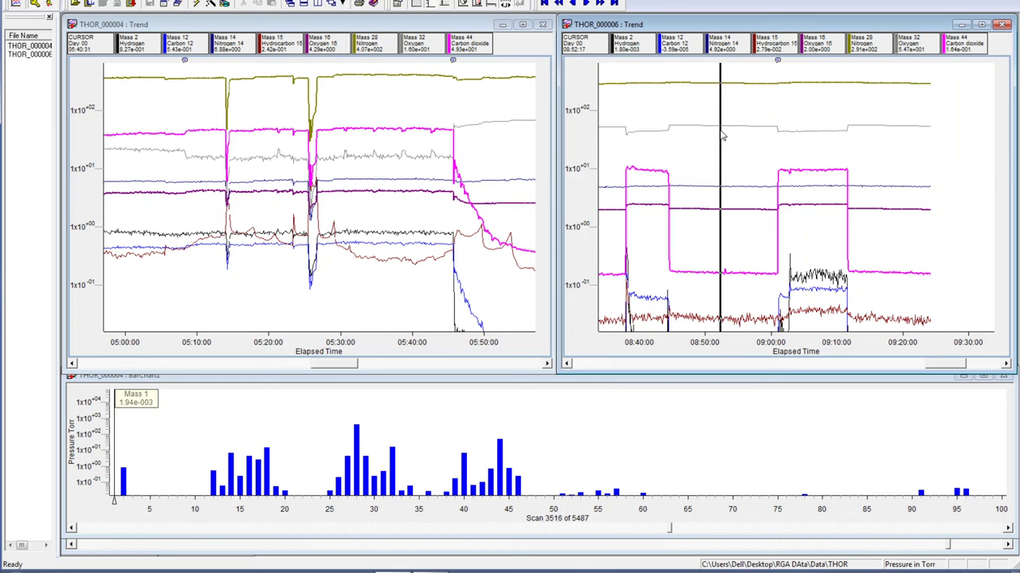
{"action": "left_click_drag", "start_coordinate": [723, 137], "coordinate": [617, 147]}
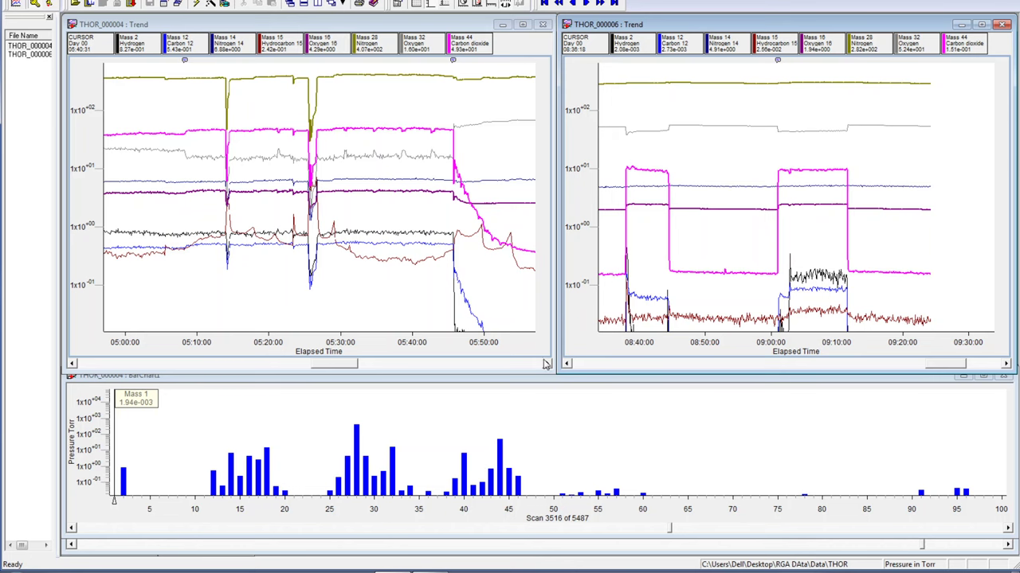
Reset the left trend's cursor near 05:46 and the right trend's near 09:06
{"action": "mouse_move", "coordinate": [343, 364]}
{"action": "left_mouse_down"}
{"action": "mouse_move", "coordinate": [360, 367]}
{"action": "mouse_move", "coordinate": [255, 364]}
{"action": "mouse_move", "coordinate": [348, 371]}
{"action": "mouse_move", "coordinate": [337, 377]}
{"action": "left_mouse_up"}
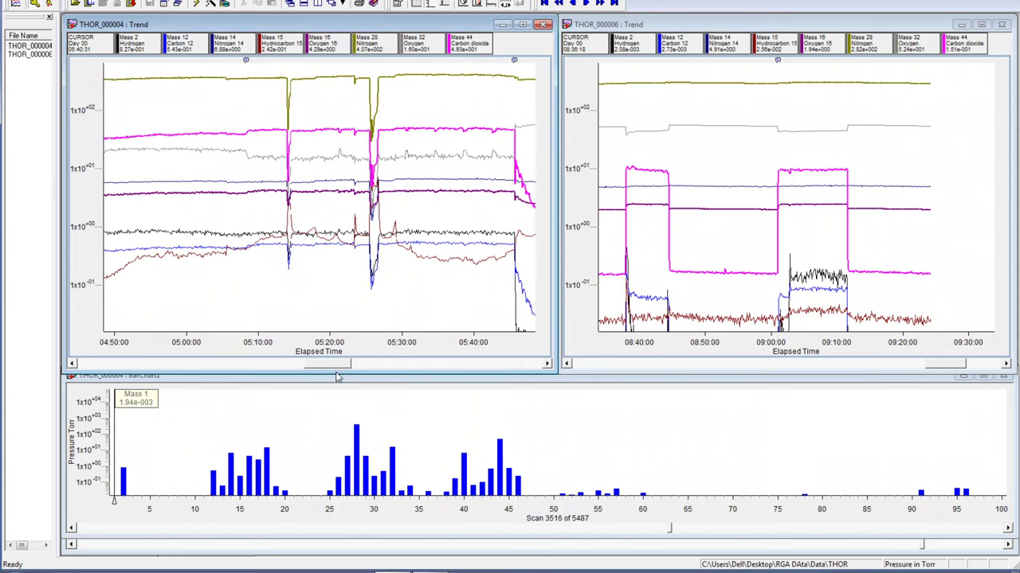
{"action": "left_click_drag", "start_coordinate": [434, 185], "coordinate": [461, 174]}
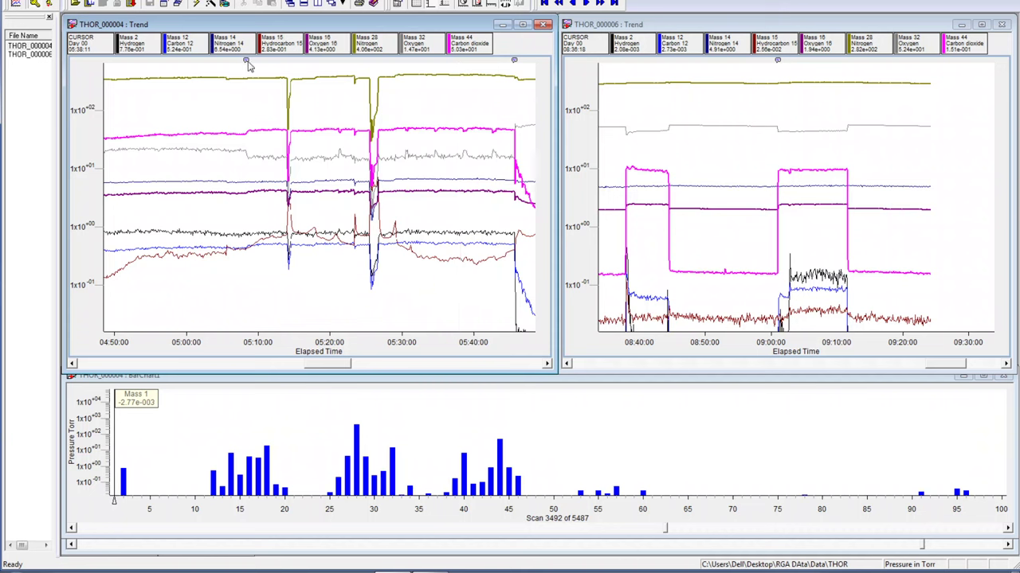
{"action": "mouse_move", "coordinate": [247, 63]}
{"action": "left_click_drag", "start_coordinate": [454, 127], "coordinate": [463, 152]}
{"action": "left_click", "coordinate": [522, 151]}
{"action": "left_click", "coordinate": [793, 164]}
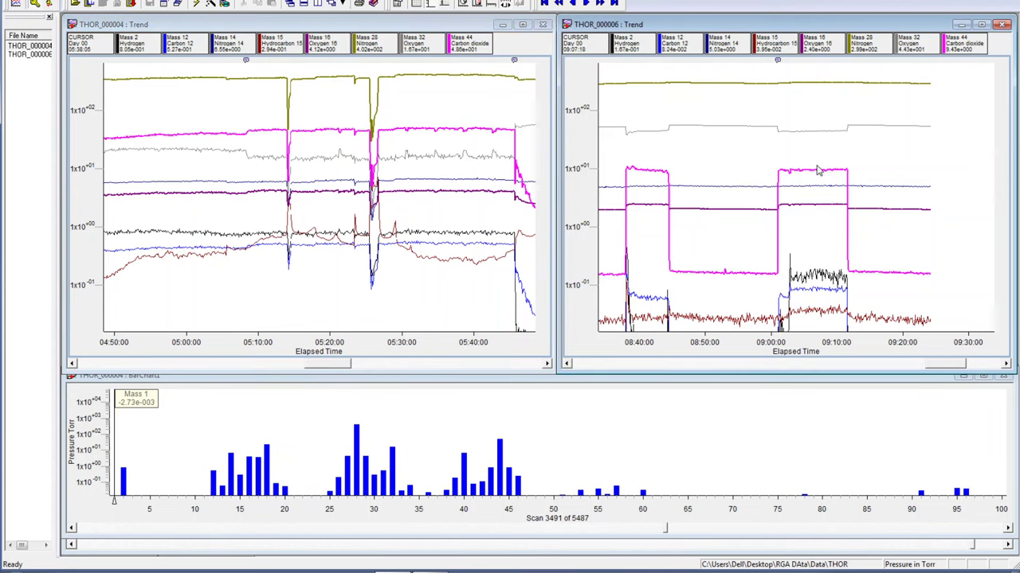
{"action": "left_click", "coordinate": [816, 171]}
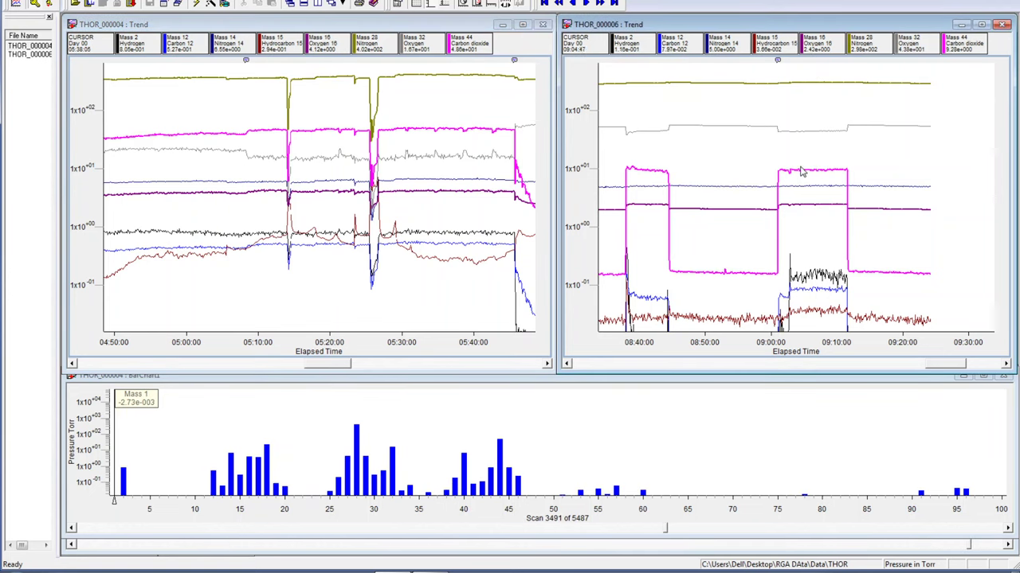
{"action": "left_click", "coordinate": [1004, 411]}
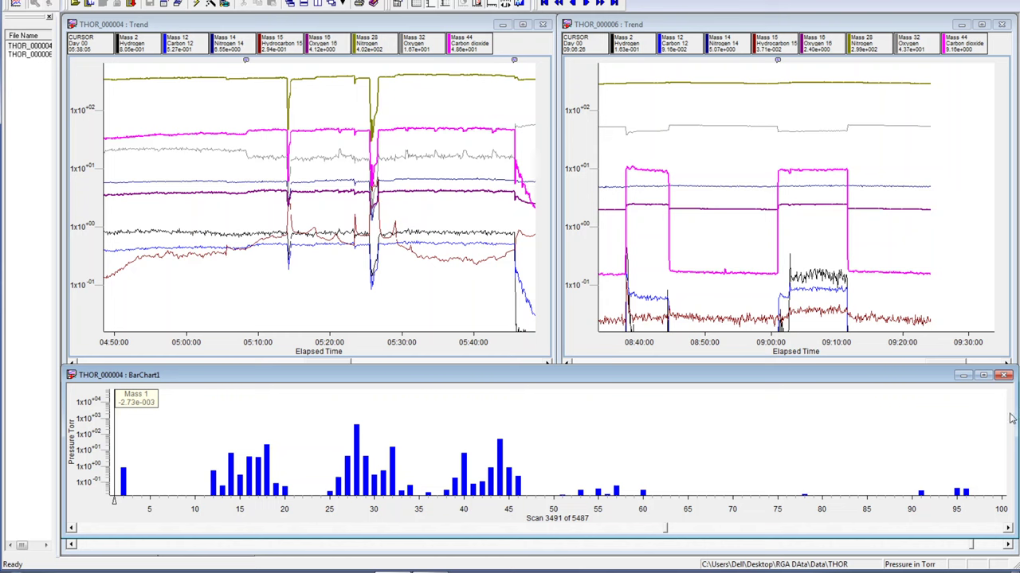
Narrow the THOR_000004 bar chart to the left half and THOR_000006's to the right half
{"action": "left_click_drag", "start_coordinate": [1017, 417], "coordinate": [554, 432]}
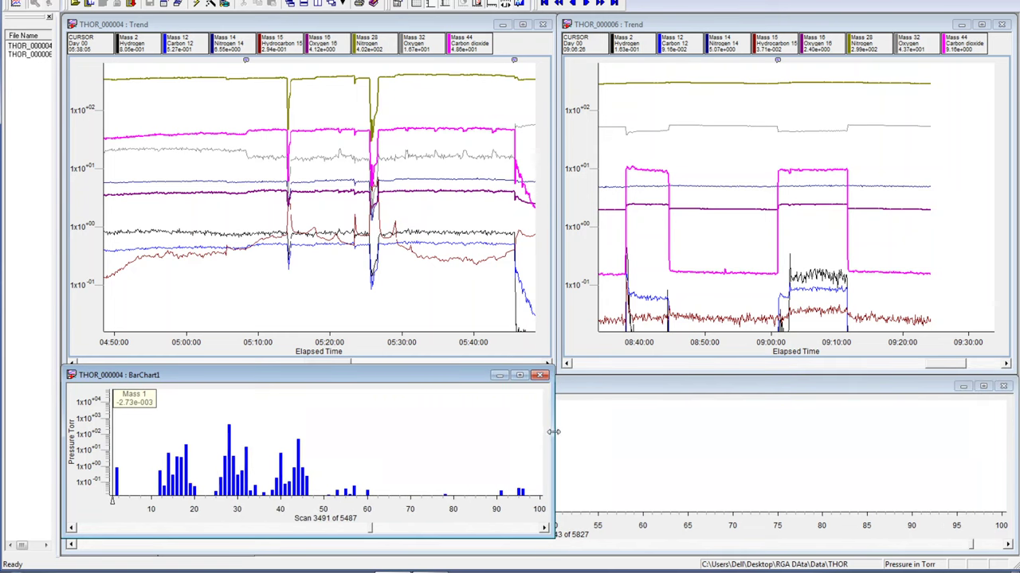
{"action": "left_click", "coordinate": [455, 195]}
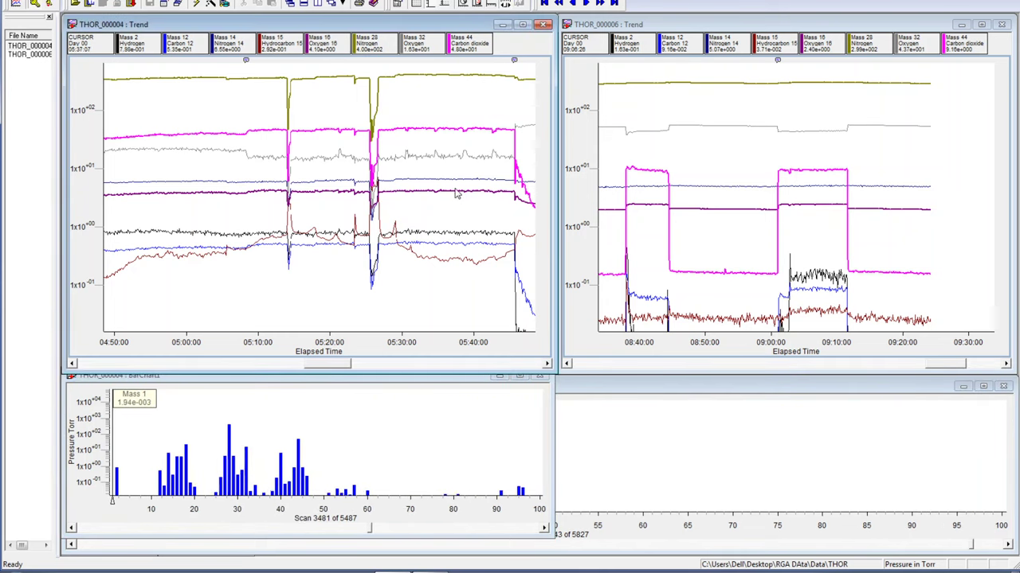
{"action": "left_click", "coordinate": [594, 391]}
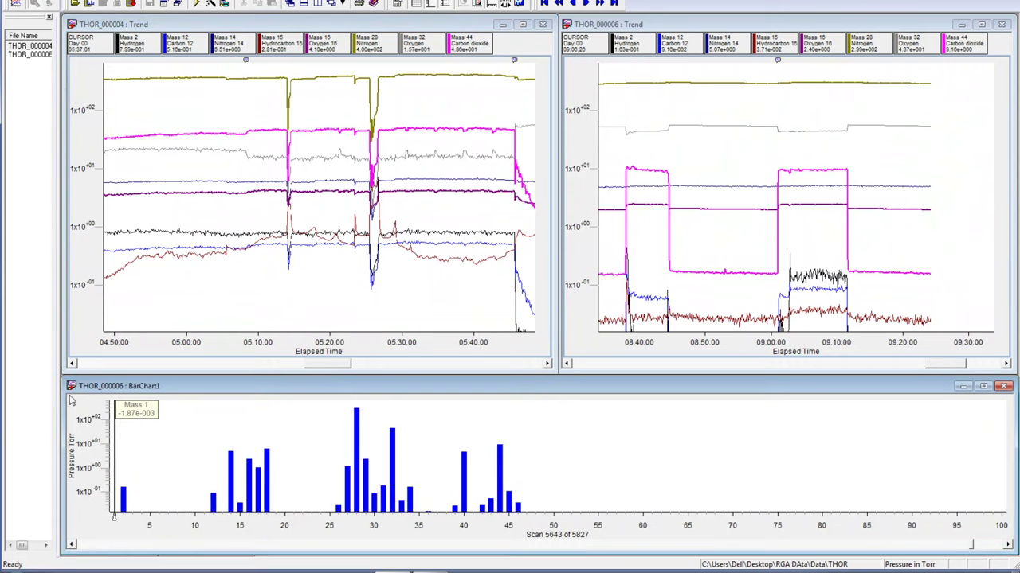
{"action": "left_click_drag", "start_coordinate": [64, 419], "coordinate": [560, 424]}
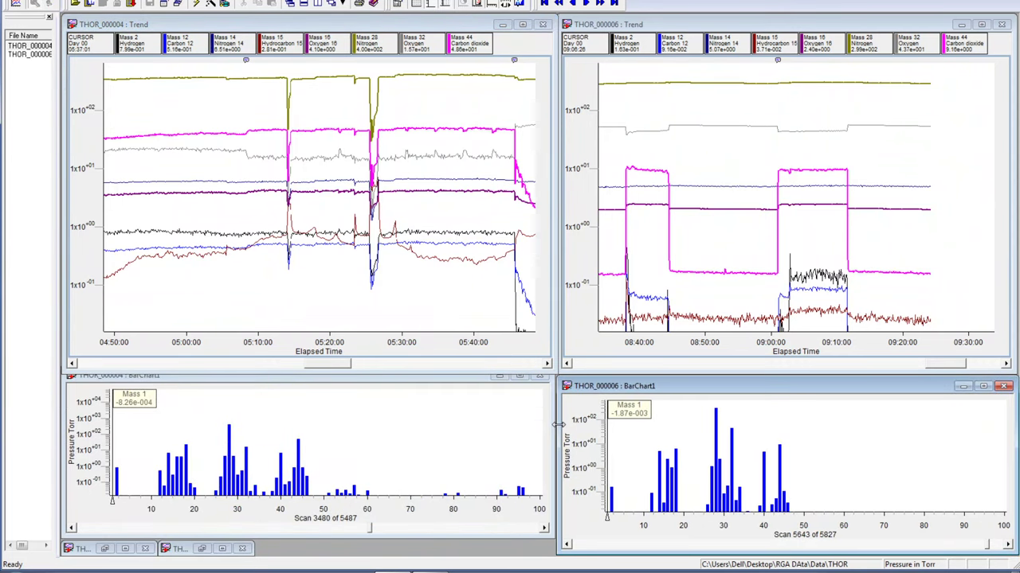
Fine-tune both bar charts' widths and heights so their edges line up
{"action": "left_click_drag", "start_coordinate": [502, 540], "coordinate": [500, 557]}
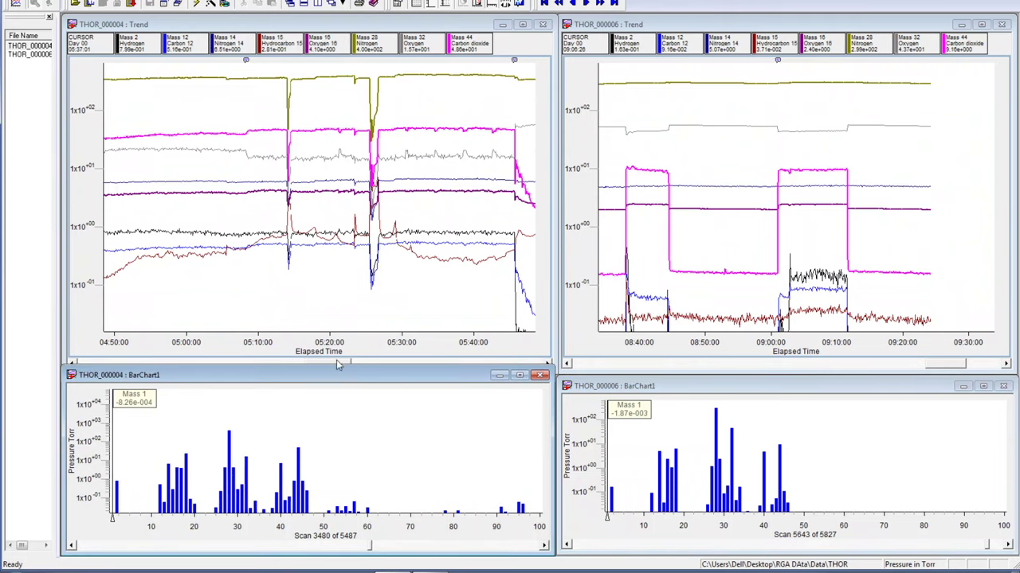
{"action": "left_click_drag", "start_coordinate": [342, 365], "coordinate": [348, 376]}
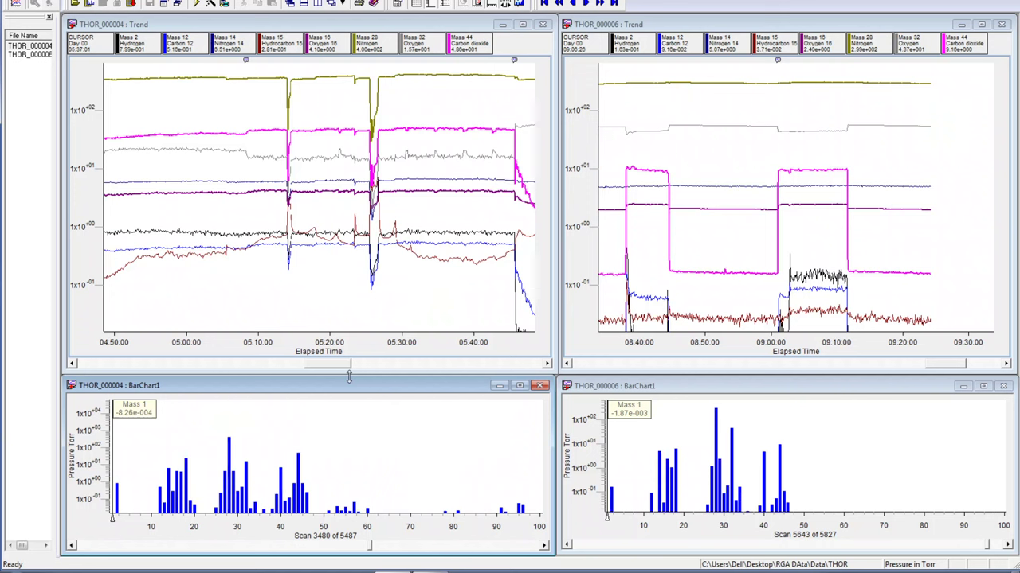
{"action": "left_click", "coordinate": [560, 412]}
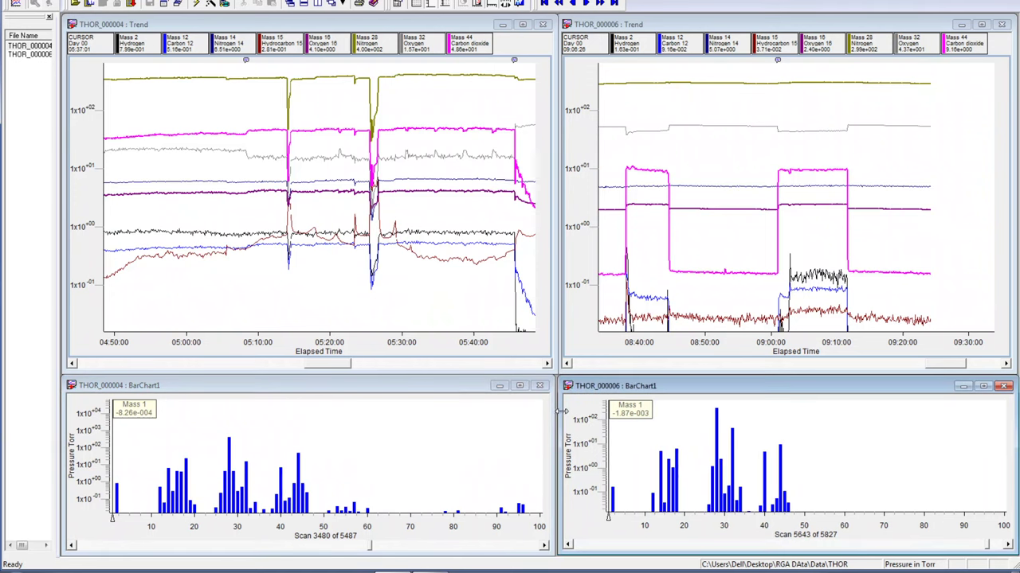
{"action": "left_click", "coordinate": [553, 415]}
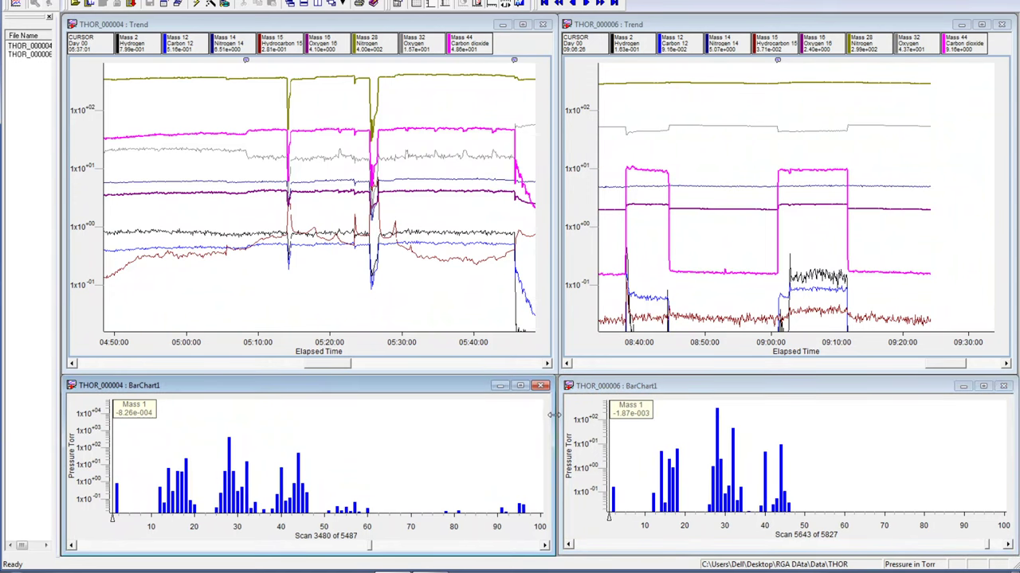
{"action": "left_click_drag", "start_coordinate": [553, 415], "coordinate": [555, 415]}
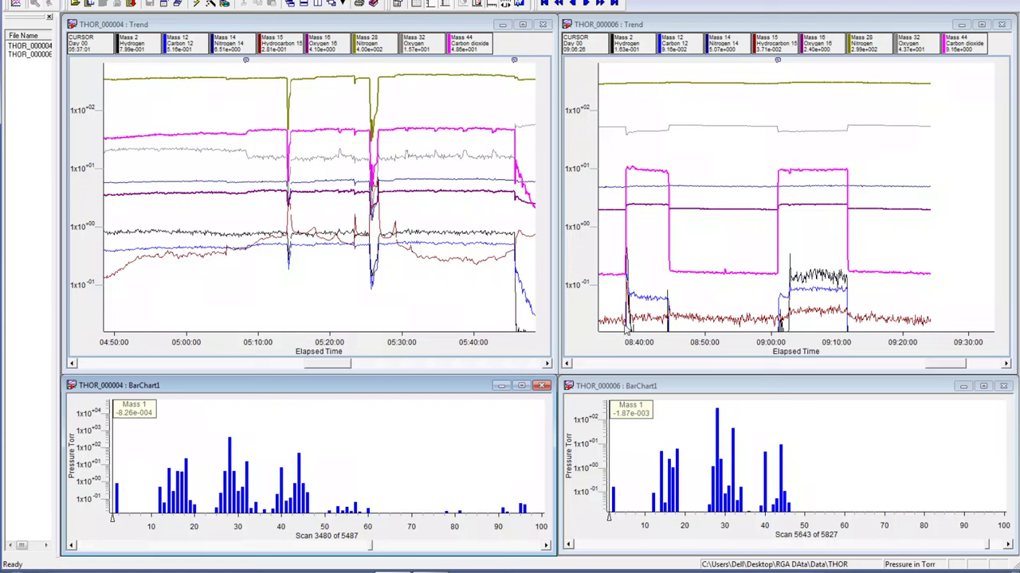
{"action": "left_click_drag", "start_coordinate": [560, 416], "coordinate": [561, 419]}
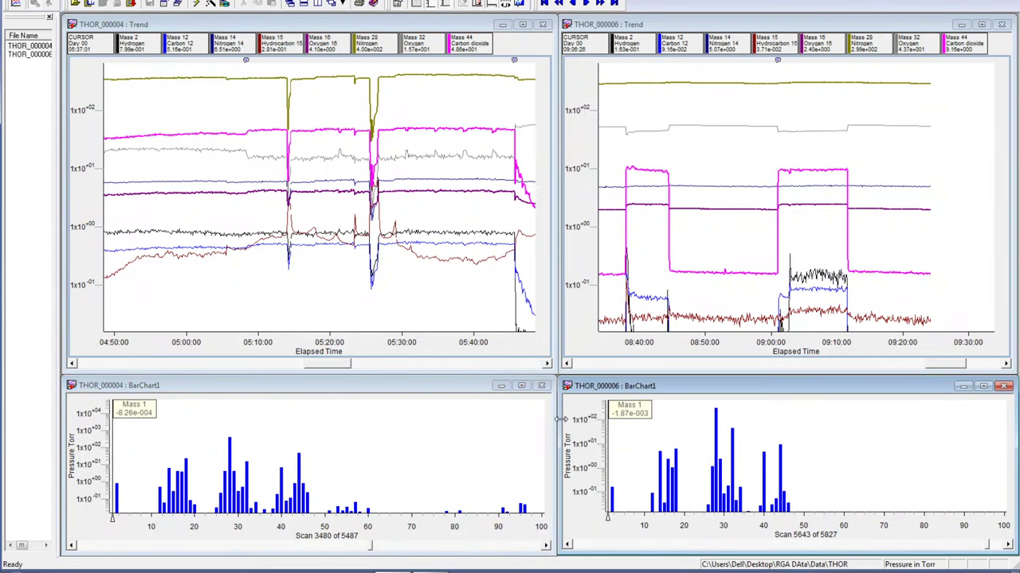
{"action": "left_click_drag", "start_coordinate": [645, 561], "coordinate": [643, 556]}
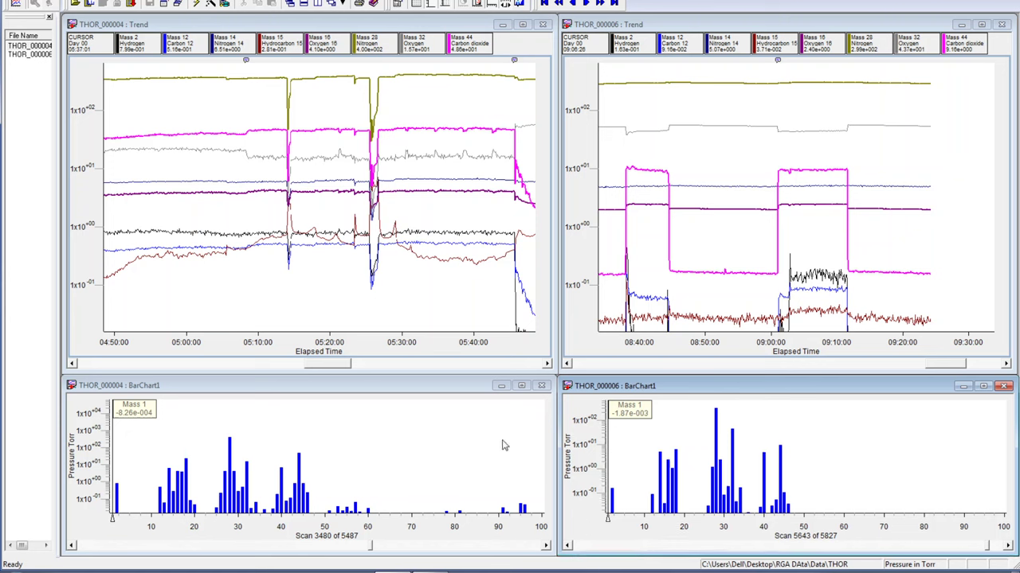
Show and hide cursor lines in both trends, sliding the left one earlier
{"action": "left_click", "coordinate": [427, 229]}
{"action": "left_click", "coordinate": [447, 231]}
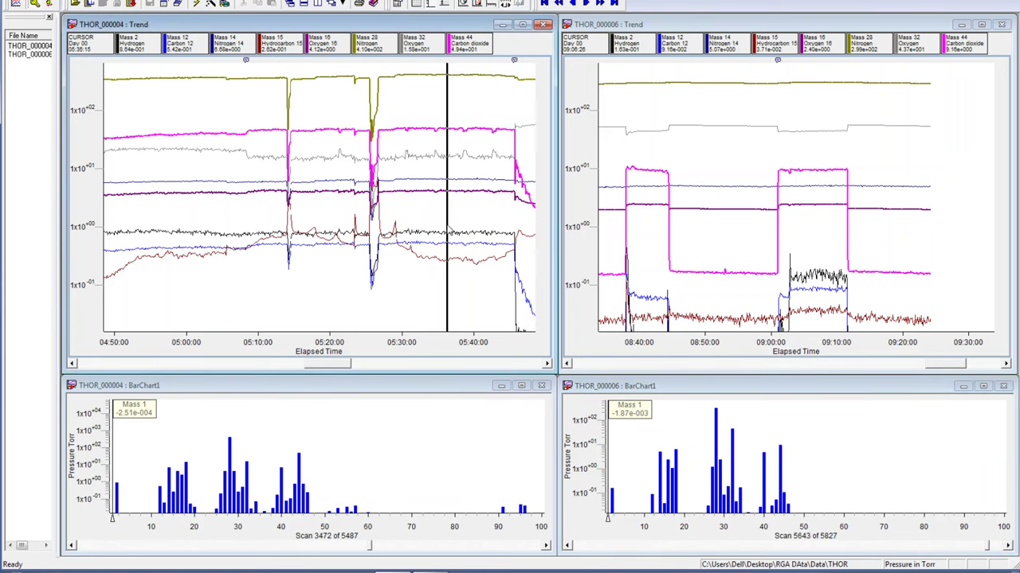
{"action": "left_click", "coordinate": [448, 230]}
{"action": "mouse_move", "coordinate": [447, 229]}
{"action": "left_mouse_down"}
{"action": "mouse_move", "coordinate": [425, 233]}
{"action": "mouse_move", "coordinate": [457, 237]}
{"action": "left_mouse_up"}
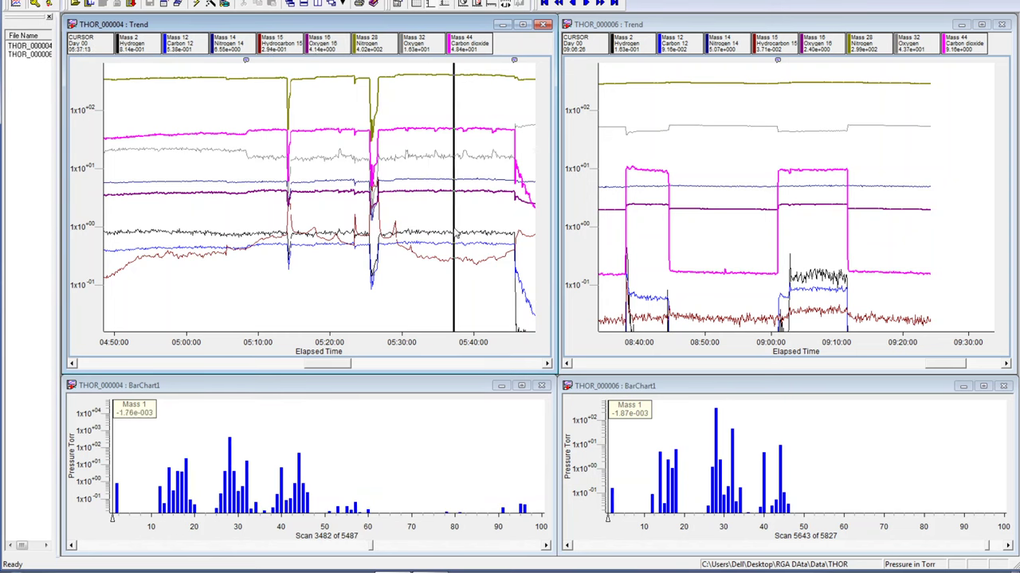
{"action": "left_click", "coordinate": [457, 233]}
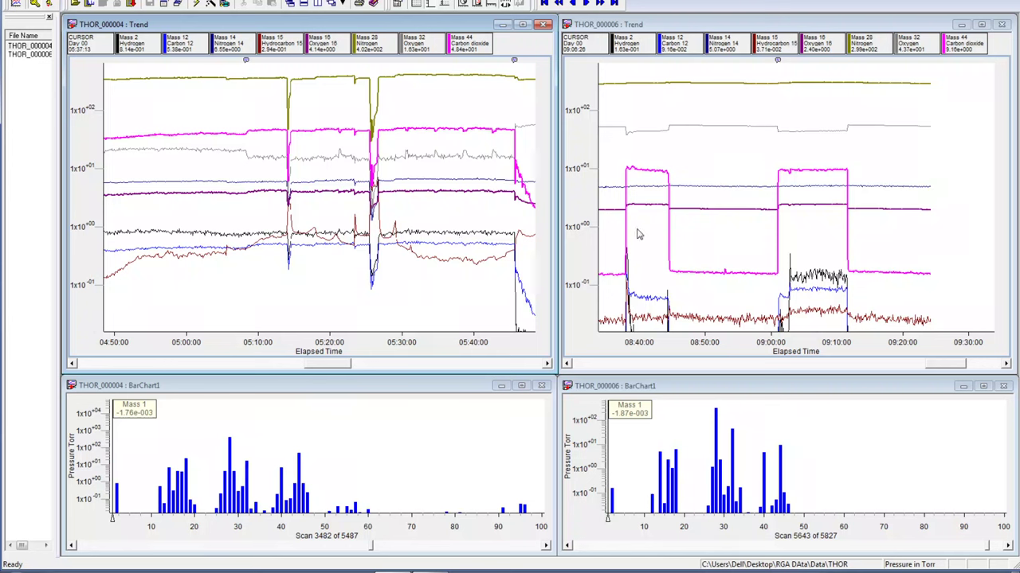
{"action": "left_click", "coordinate": [819, 222]}
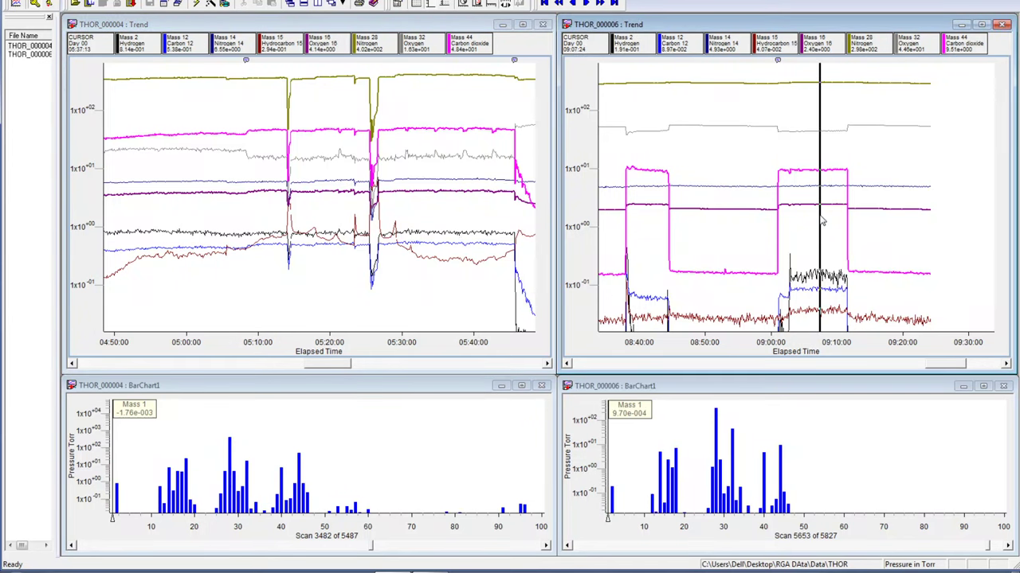
{"action": "left_click", "coordinate": [822, 222]}
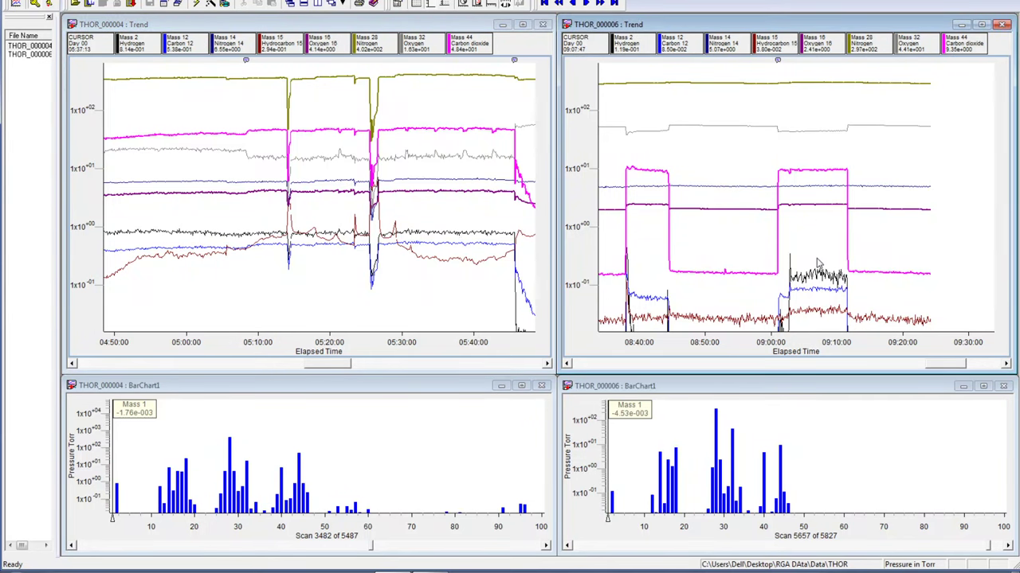
Reposition the left trend's cursor to 05:37:19, putting its bar chart at scan 3483
{"action": "left_click", "coordinate": [478, 209]}
{"action": "left_click", "coordinate": [469, 209]}
{"action": "left_click", "coordinate": [466, 210]}
{"action": "left_click", "coordinate": [467, 210]}
{"action": "left_click", "coordinate": [469, 210]}
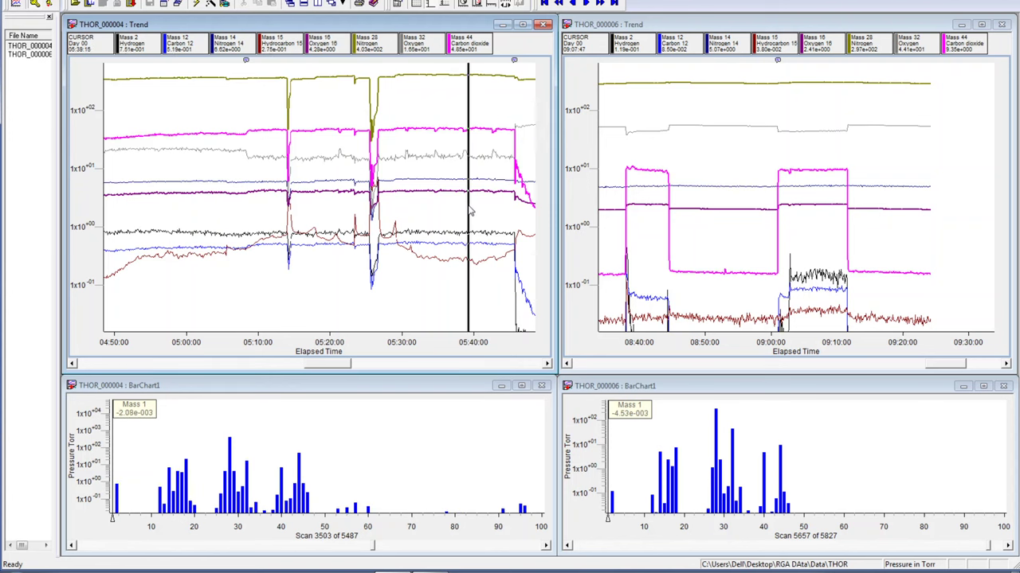
{"action": "left_click", "coordinate": [478, 209]}
{"action": "left_click", "coordinate": [462, 209]}
{"action": "left_click", "coordinate": [459, 209]}
{"action": "left_click", "coordinate": [455, 208]}
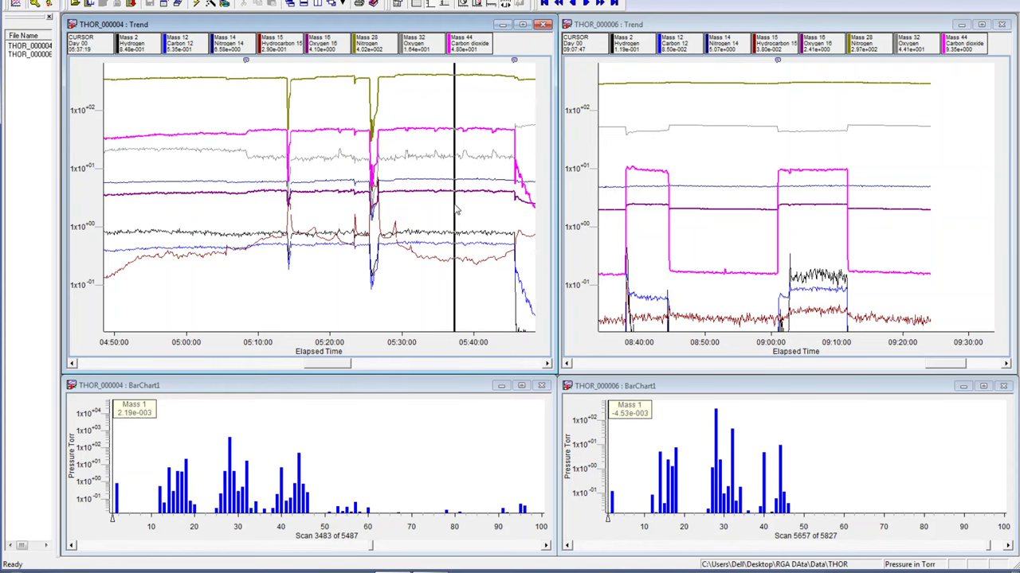
Set the right trend's cursor at 08:53:04 so its bar chart shows scan 5505
{"action": "left_click", "coordinate": [457, 209]}
{"action": "left_click", "coordinate": [819, 267]}
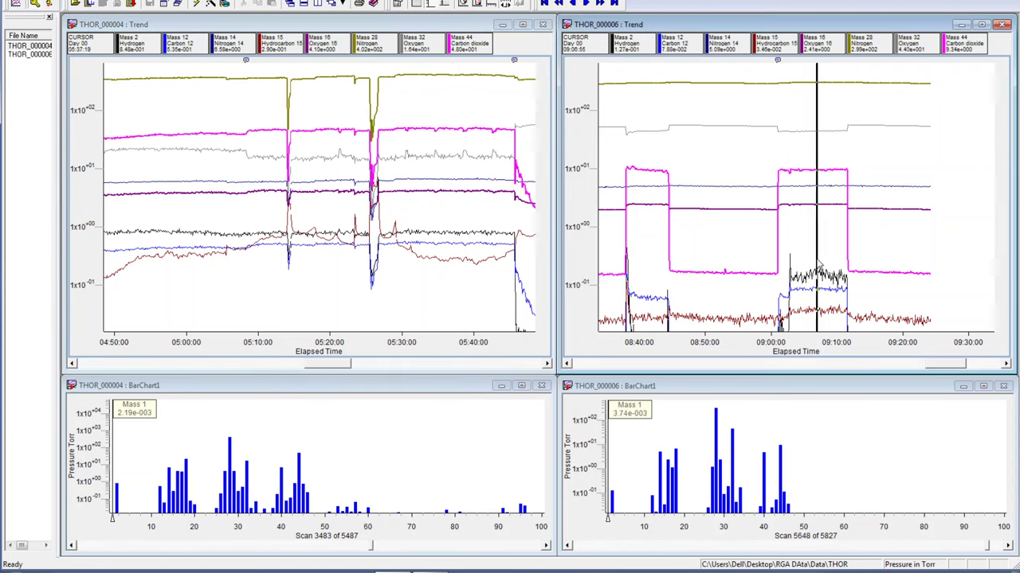
{"action": "left_click", "coordinate": [820, 265]}
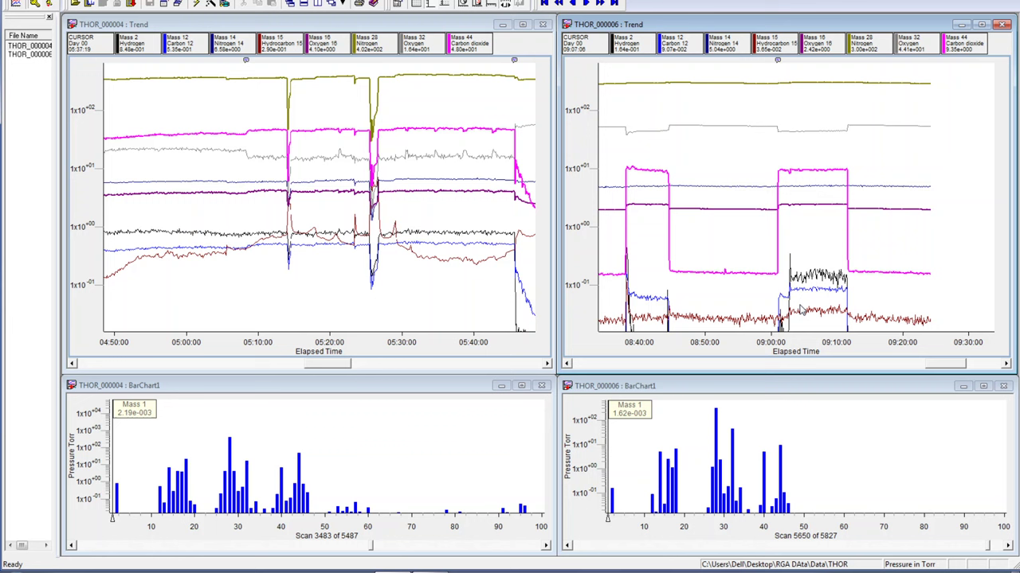
{"action": "left_click", "coordinate": [725, 136]}
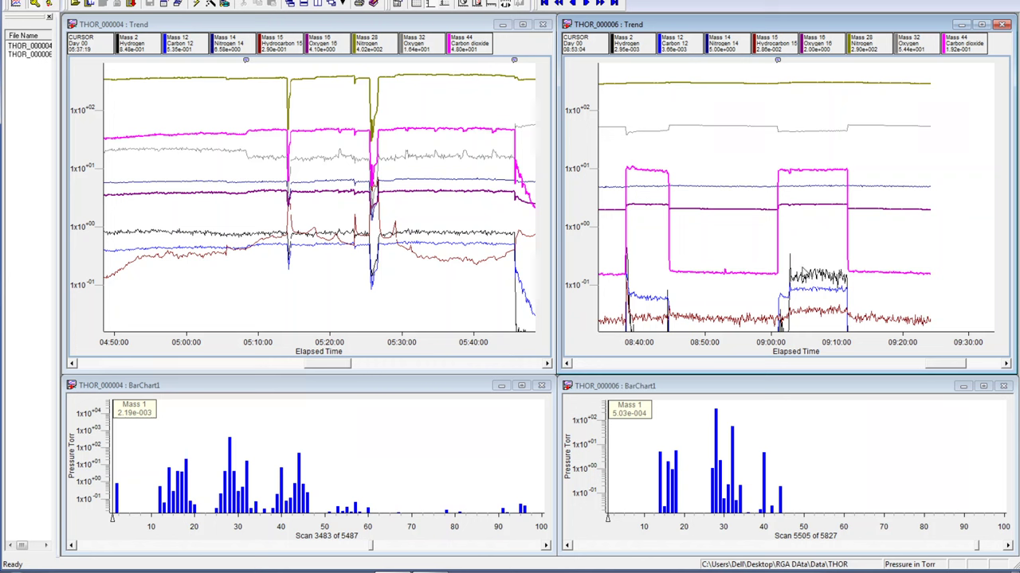
Set the right trend's cursor to 09:06:55 (scan 5648) and the left trend's near 05:40 (scan 3519)
{"action": "left_click", "coordinate": [806, 271]}
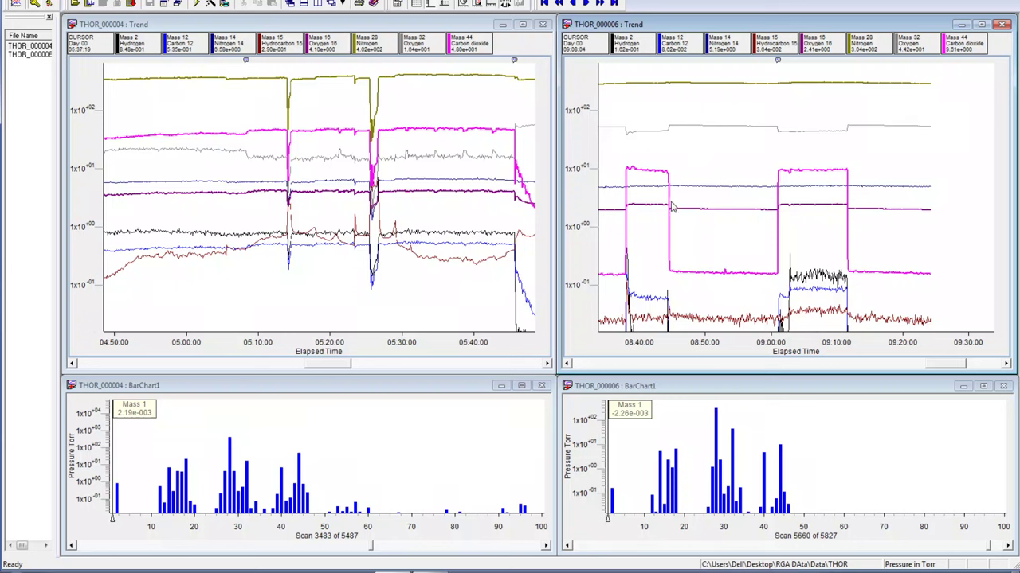
{"action": "left_click", "coordinate": [822, 119]}
{"action": "left_click_drag", "start_coordinate": [825, 115], "coordinate": [818, 126]}
{"action": "left_click", "coordinate": [481, 122]}
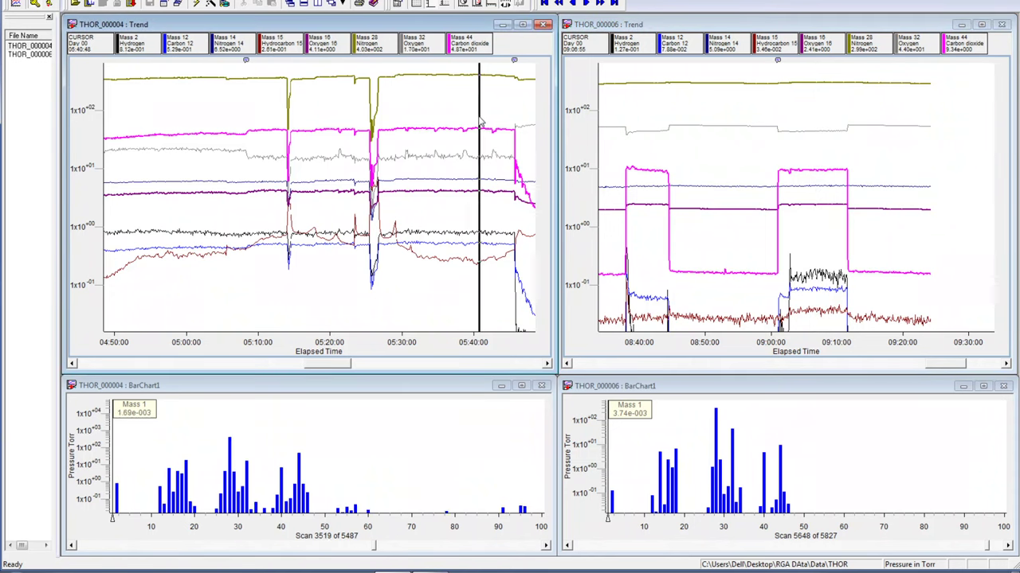